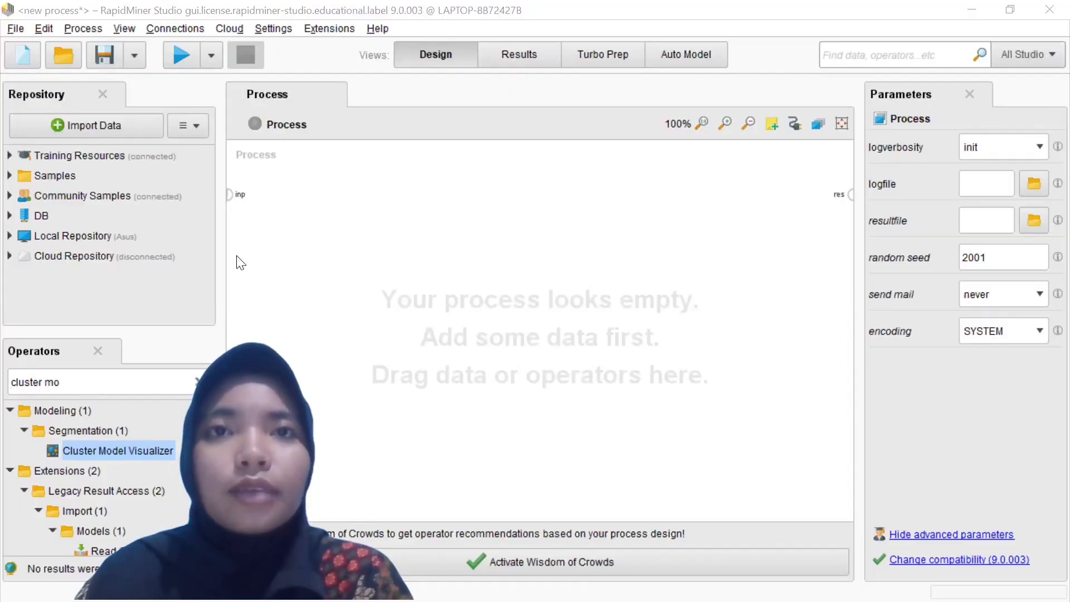
# Switch to Excel to examine the heart_failure_clinical_records_dataset columns, and return to RapidMiner Studio.
pyautogui.hotkey('alt', 'Tab')
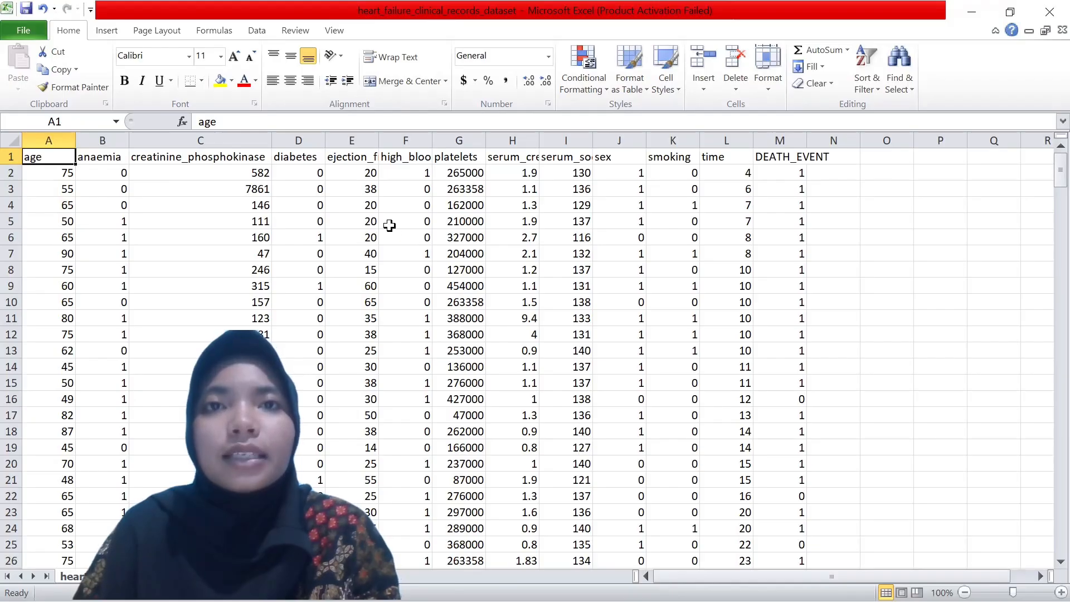
pyautogui.hotkey('alt', 'Tab')
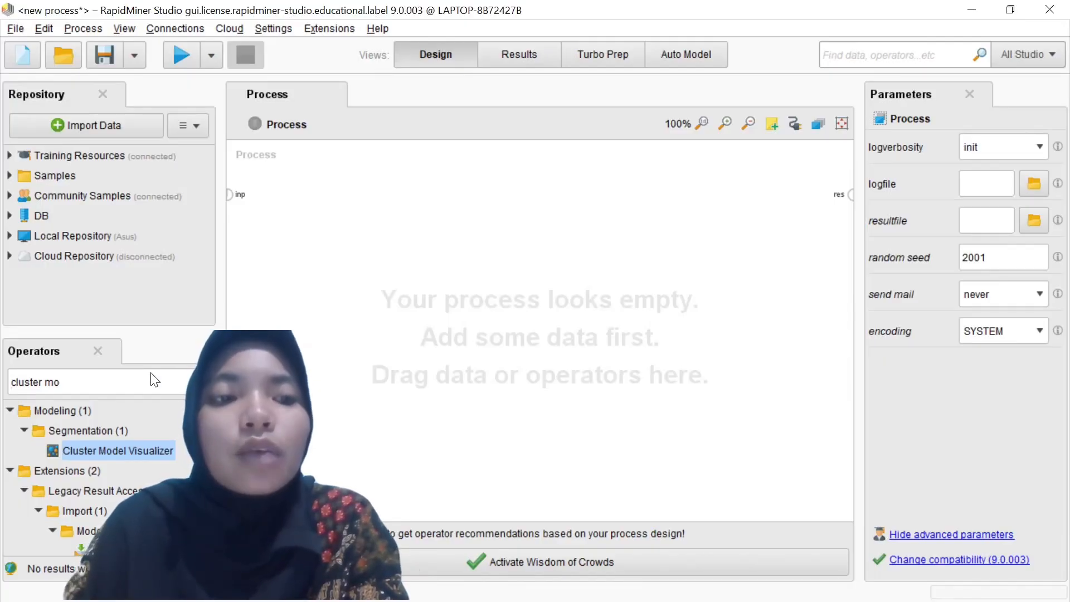
# Find the Read CSV operator by searching for "read csv" and add it to the empty process near the input port.
pyautogui.tripleClick(134, 379)
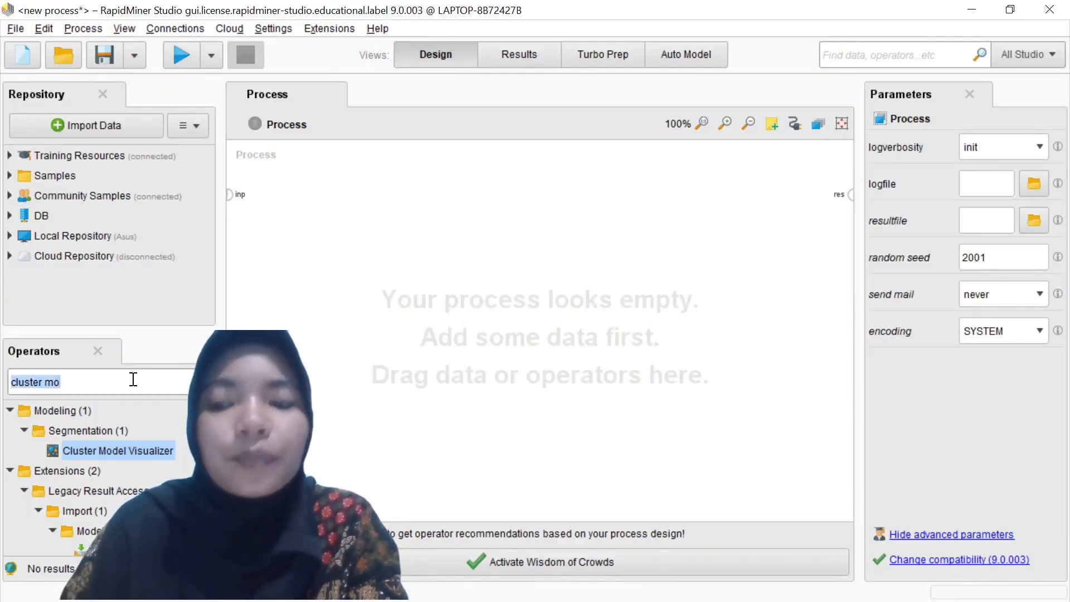
pyautogui.press('BackSpace')
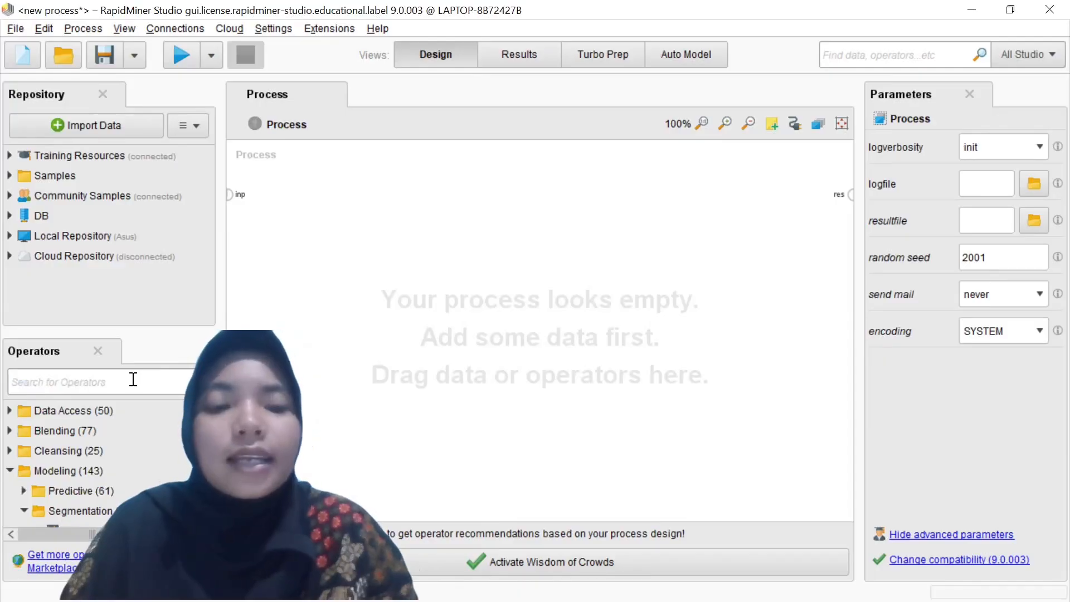
pyautogui.write('read csv')
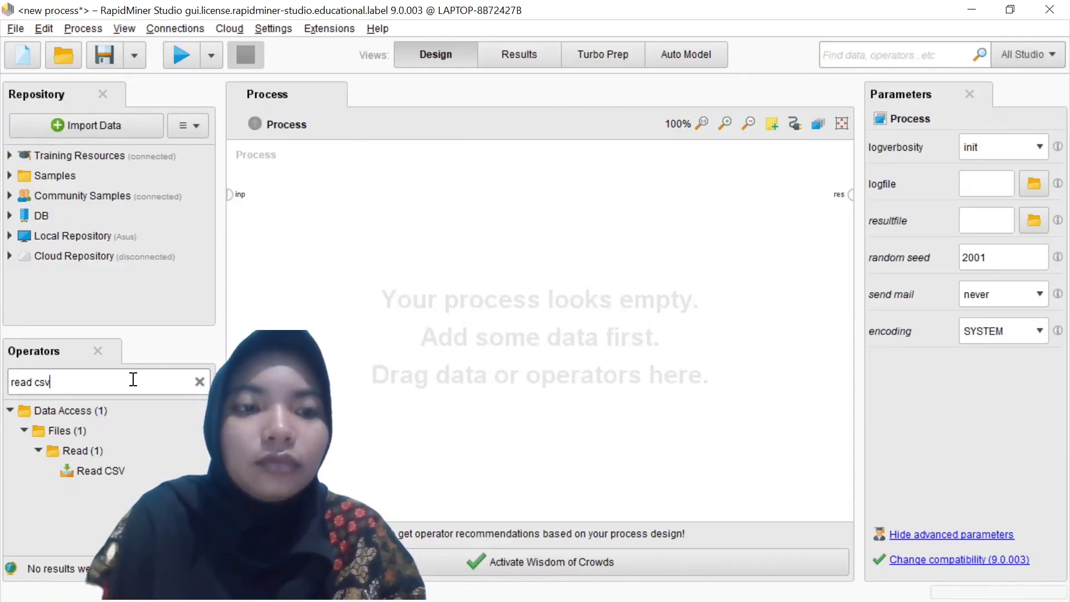
pyautogui.moveTo(114, 473); pyautogui.dragTo(231, 200)
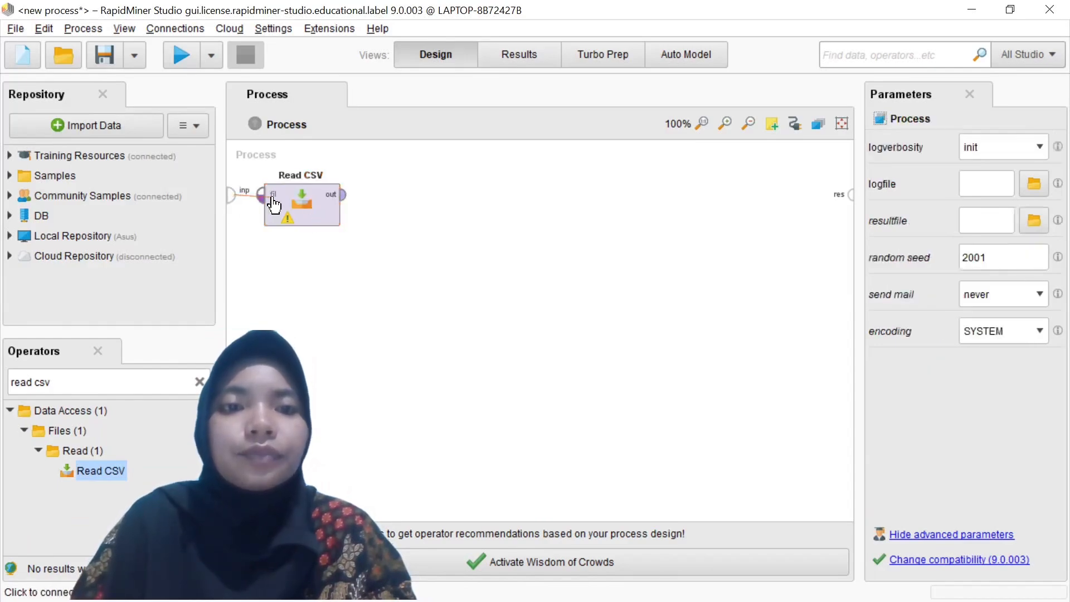
# Connect the output port of Read CSV to the process result port, leaving its file input unconnected.
pyautogui.click(244, 193)
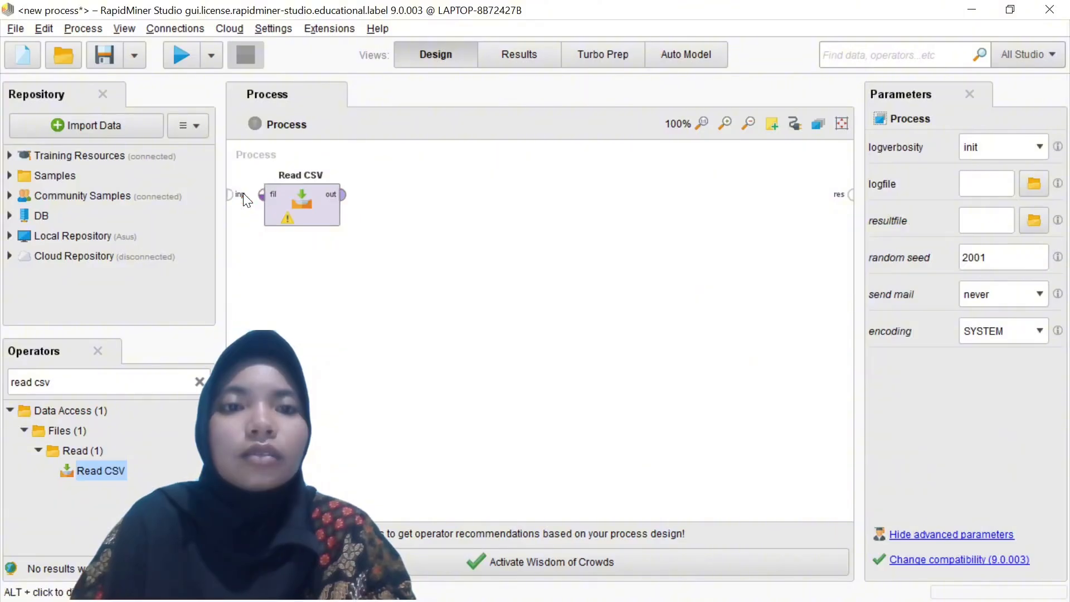
pyautogui.click(345, 196)
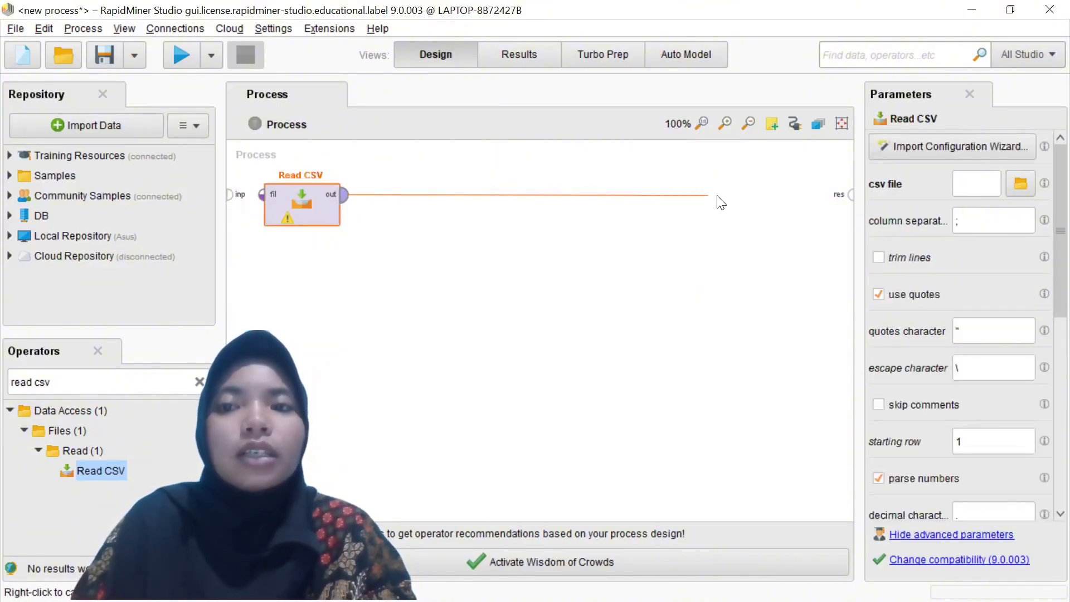
pyautogui.click(852, 196)
pyautogui.moveTo(825, 189)
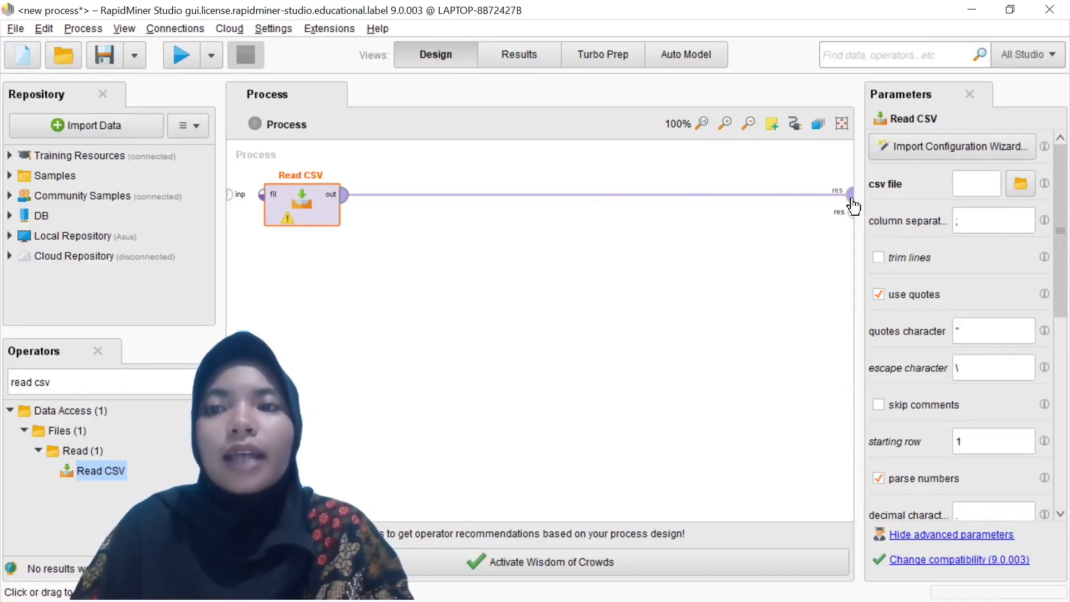
# Load heart_failure_clinical_records_dataset.csv from the Downloads folder with Read CSV's import wizard, and accept the comma-separated data format.
pyautogui.click(936, 147)
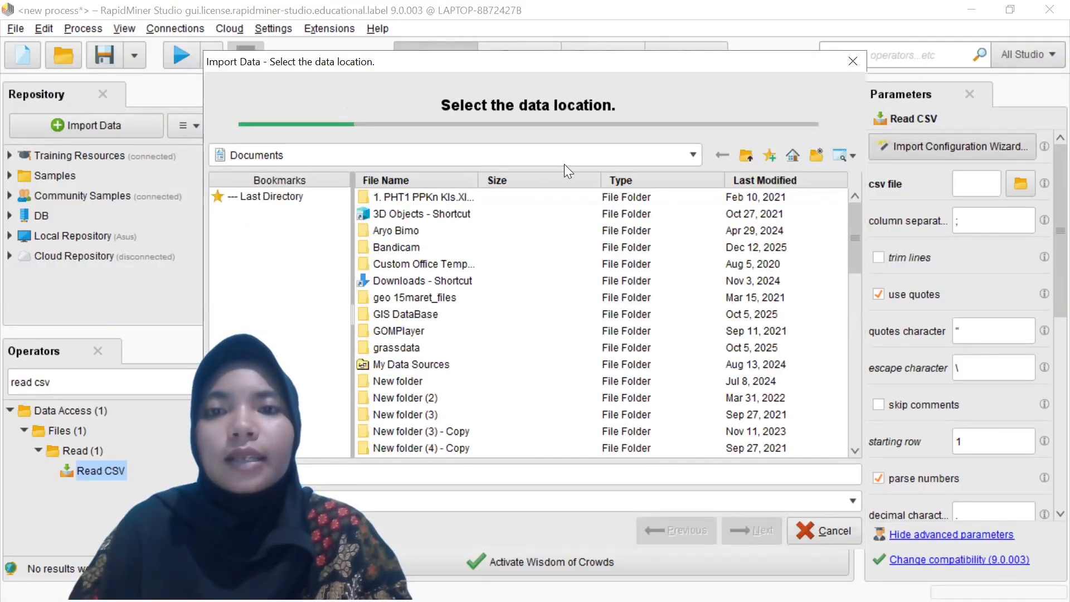
pyautogui.click(667, 154)
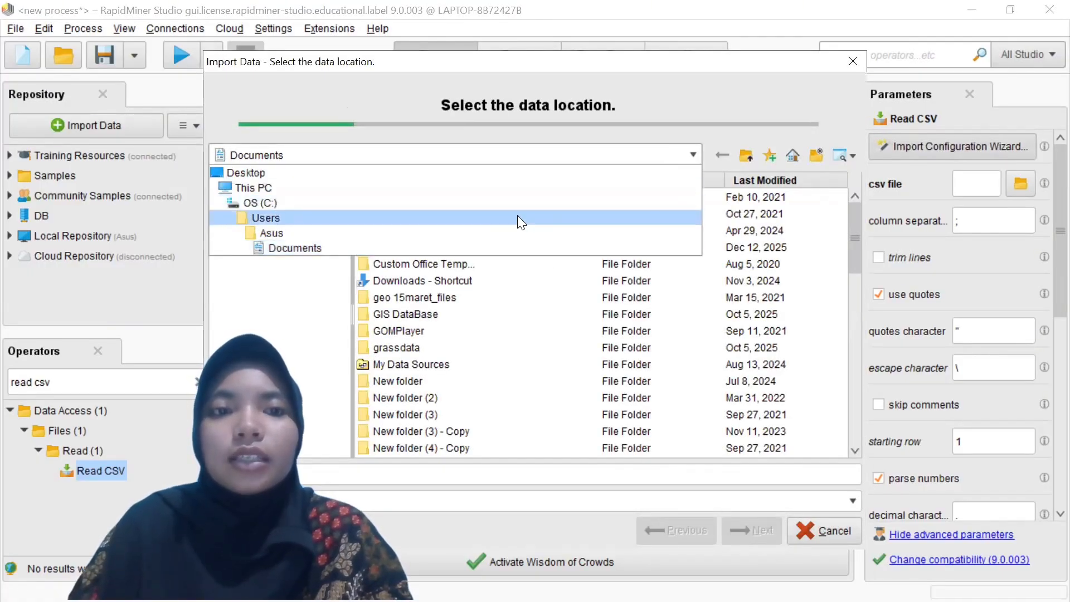
pyautogui.click(493, 233)
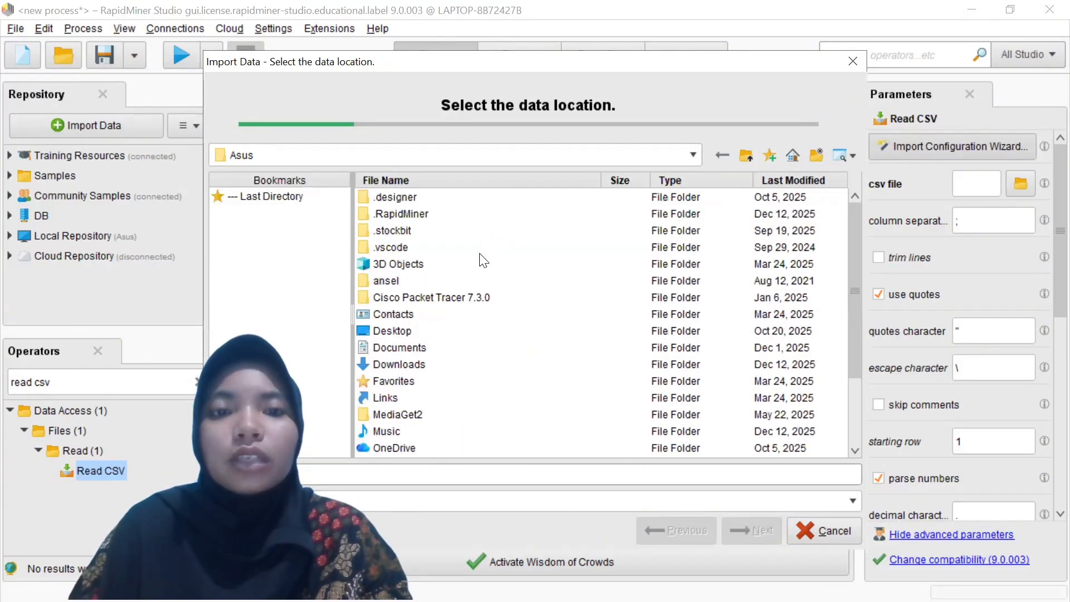
pyautogui.click(406, 364)
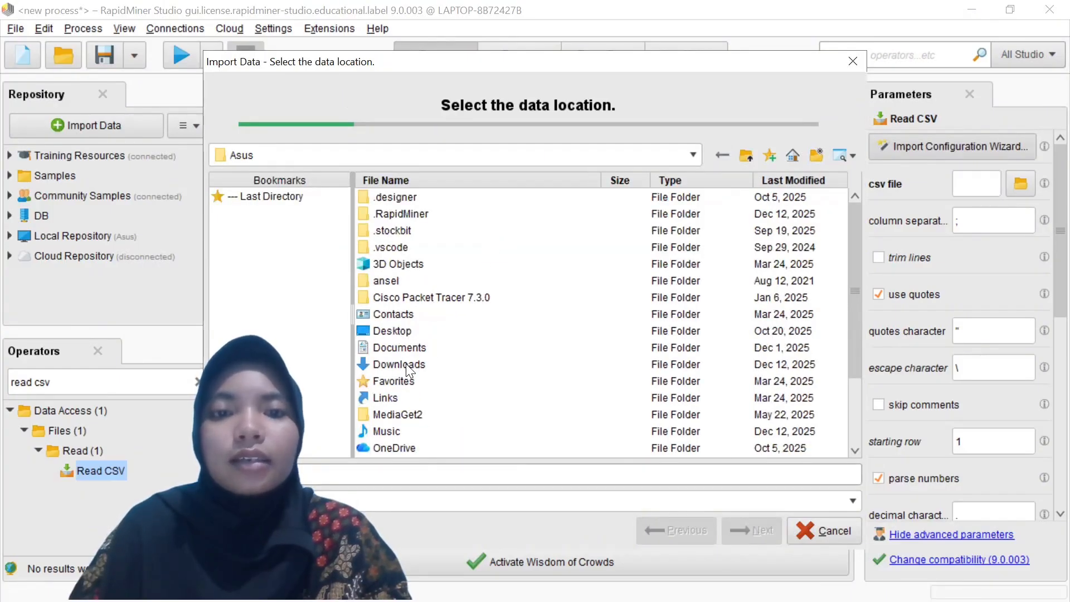
pyautogui.doubleClick(406, 364)
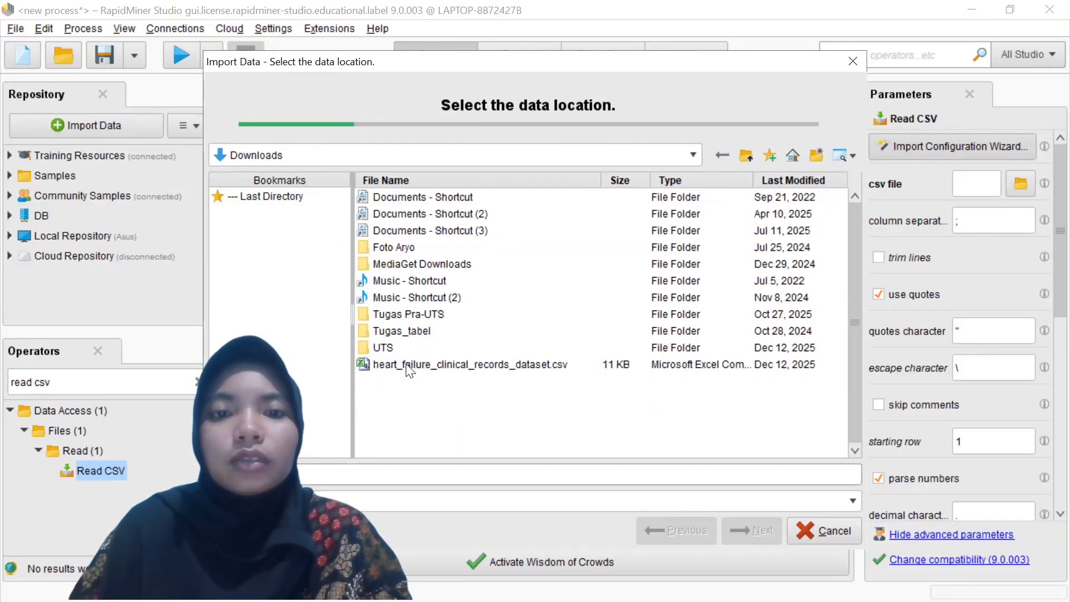
pyautogui.click(407, 365)
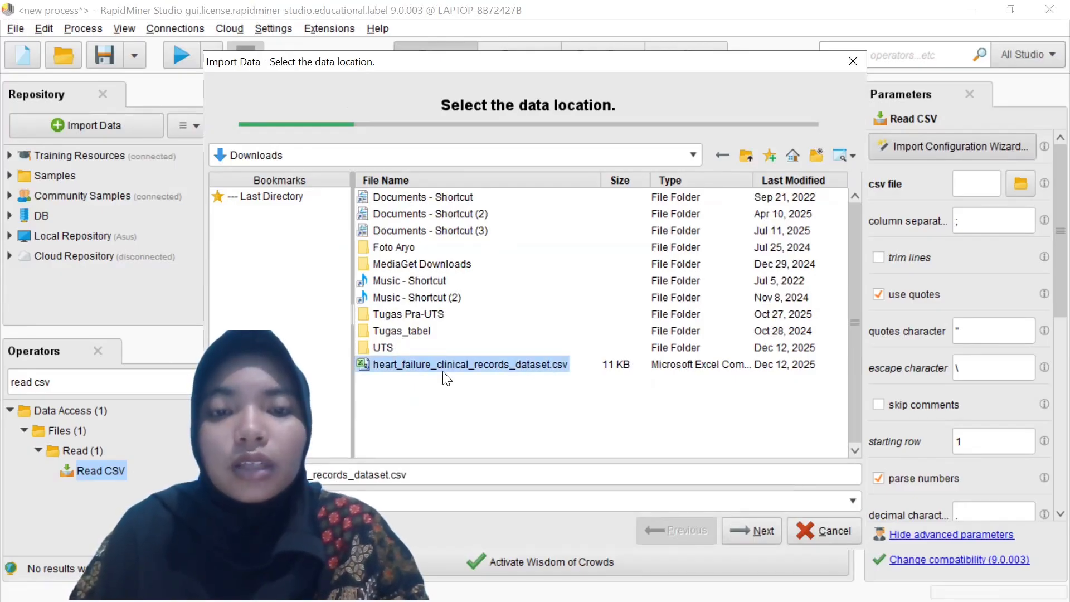
pyautogui.click(764, 536)
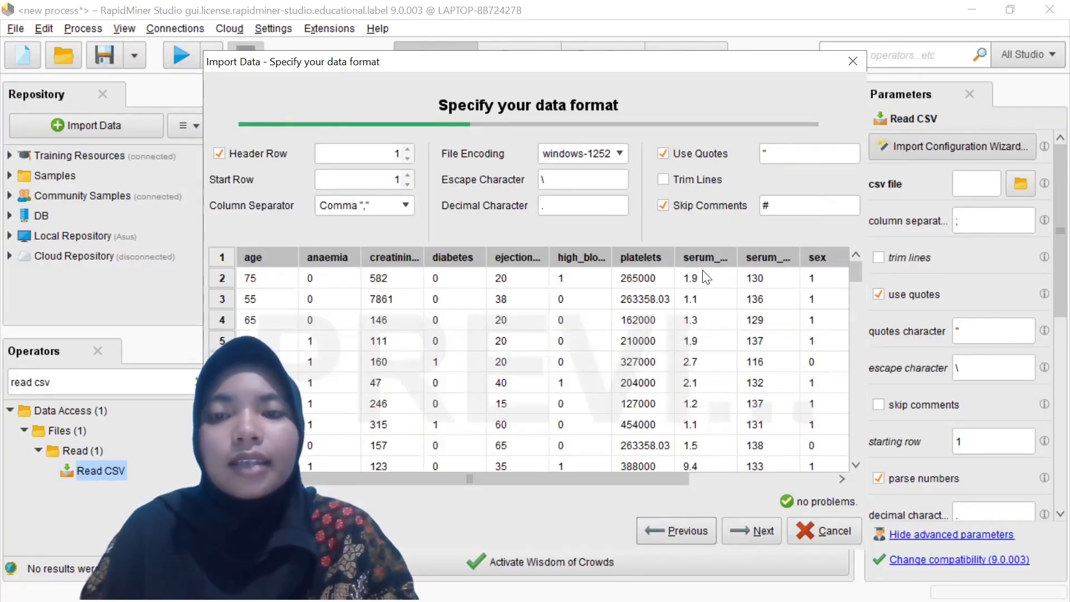
pyautogui.click(756, 529)
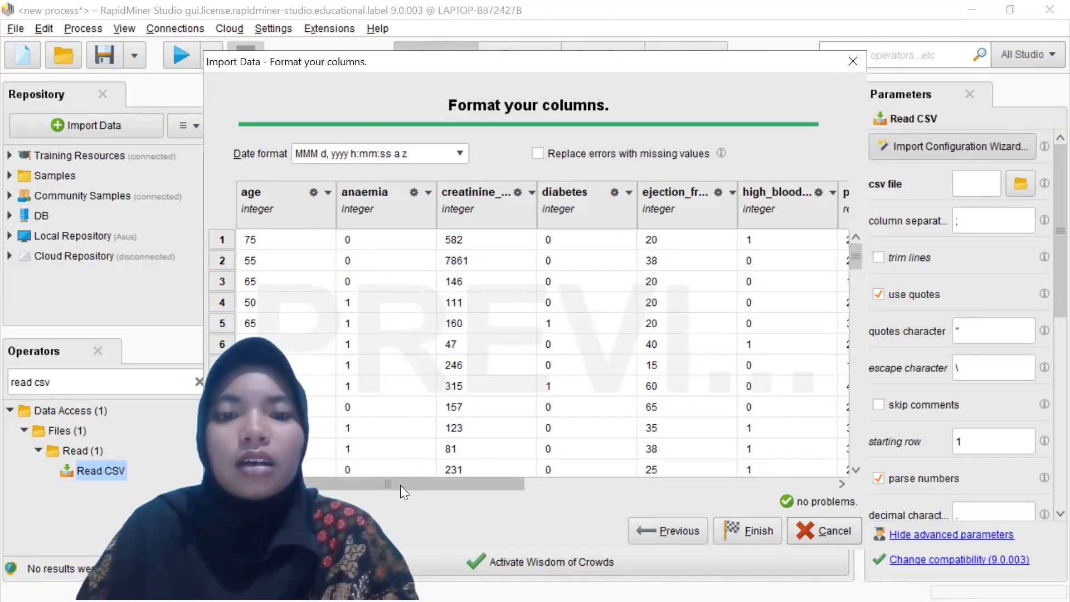
# Review the imported columns and set the role of the age column to id.
pyautogui.moveTo(400, 485); pyautogui.dragTo(729, 474)
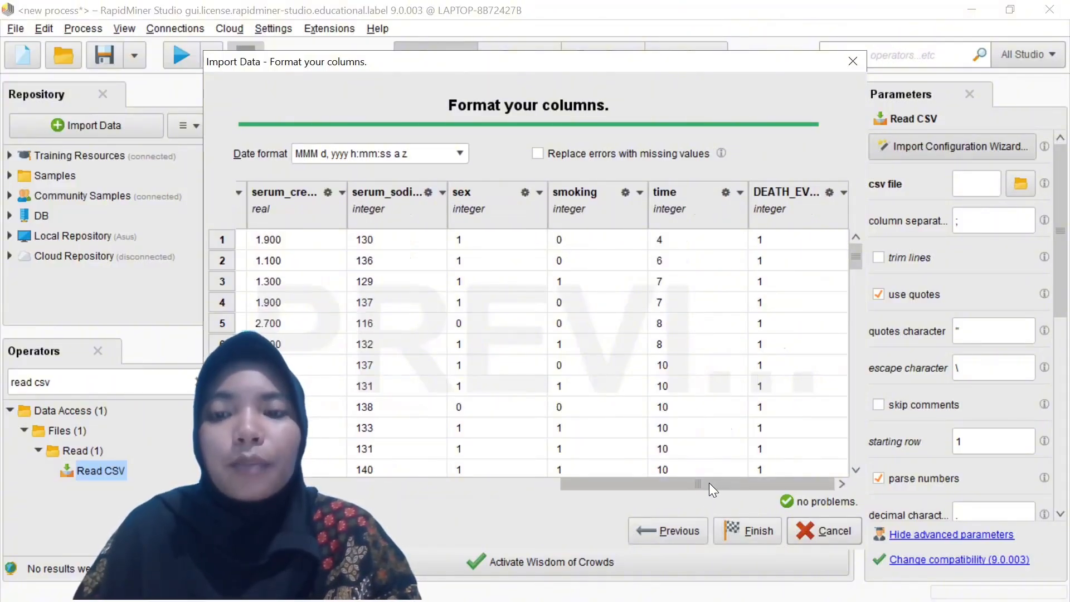
pyautogui.moveTo(677, 481); pyautogui.dragTo(309, 470)
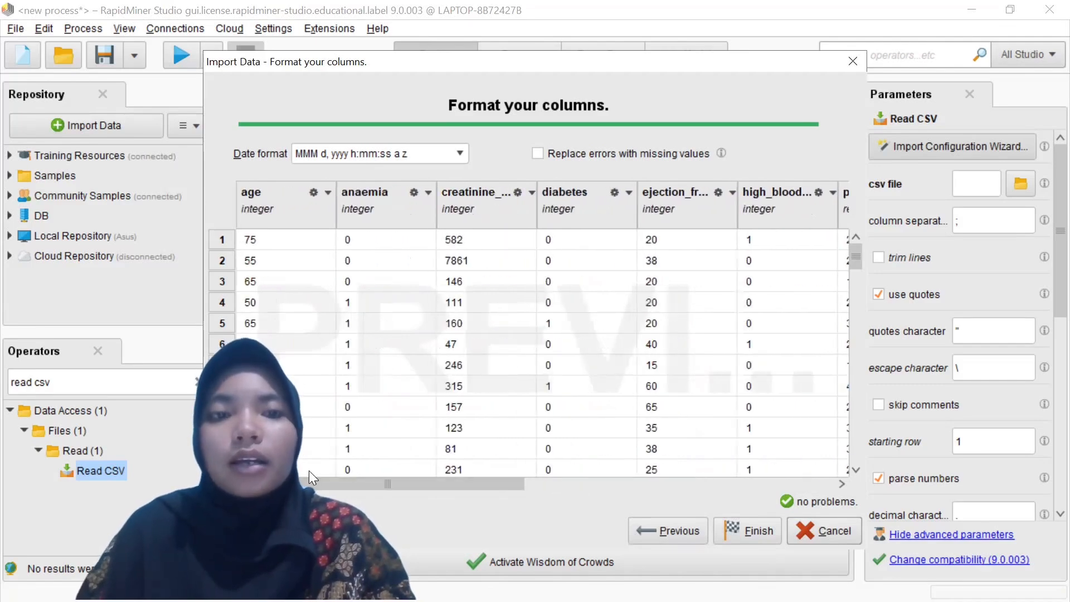
pyautogui.click(327, 191)
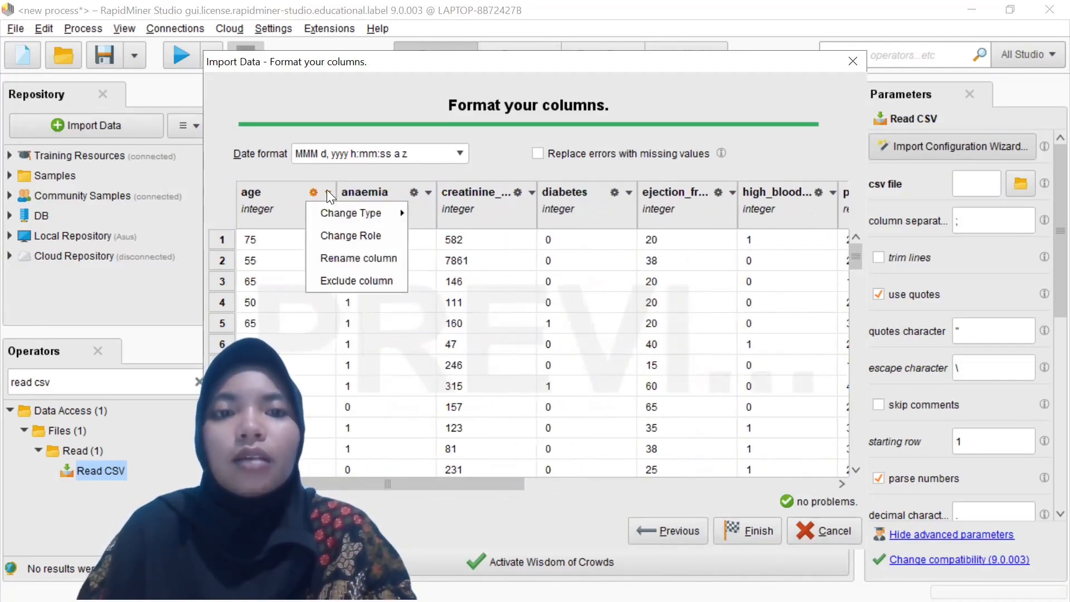
pyautogui.click(339, 241)
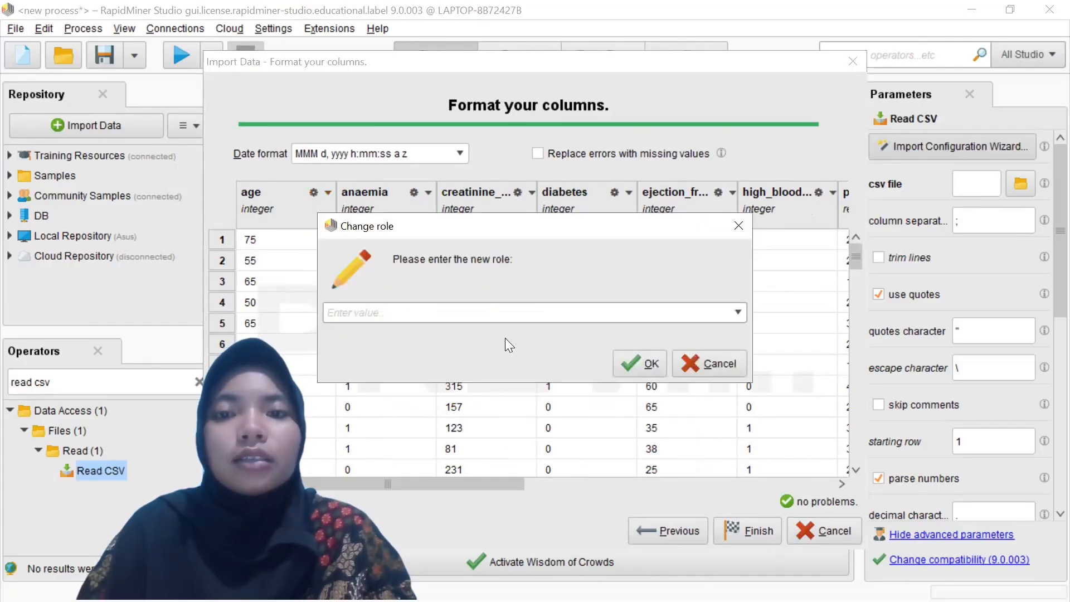
pyautogui.click(736, 314)
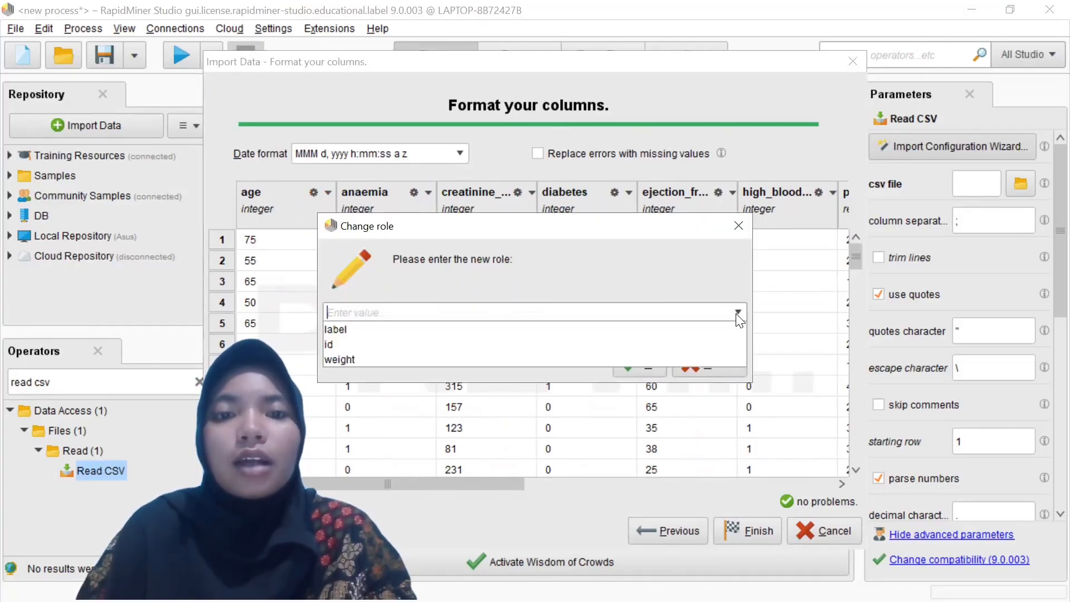
pyautogui.click(619, 344)
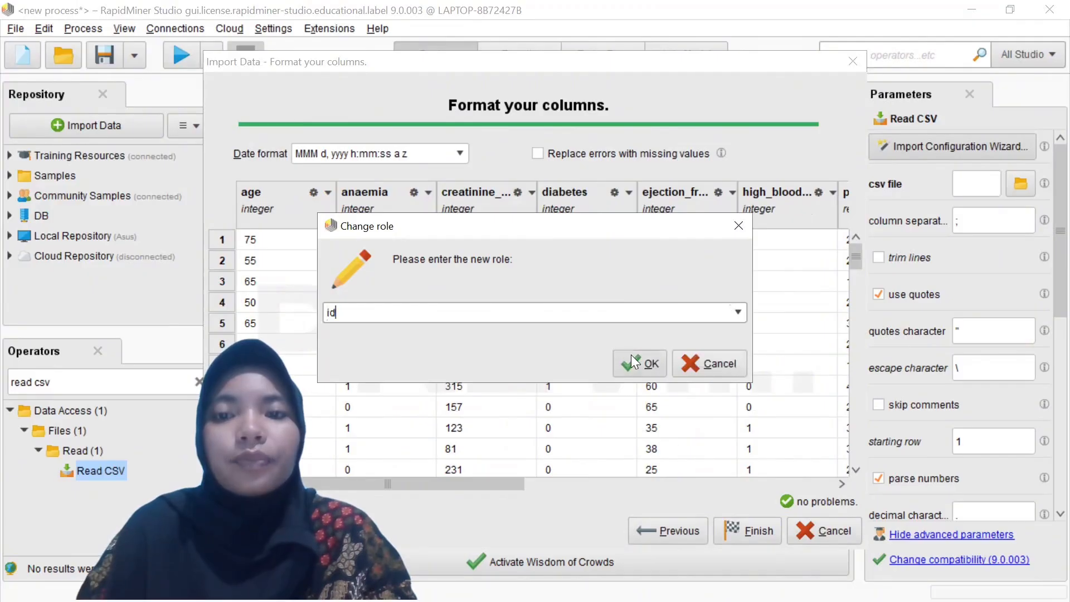
pyautogui.click(635, 362)
pyautogui.moveTo(499, 485); pyautogui.dragTo(591, 484)
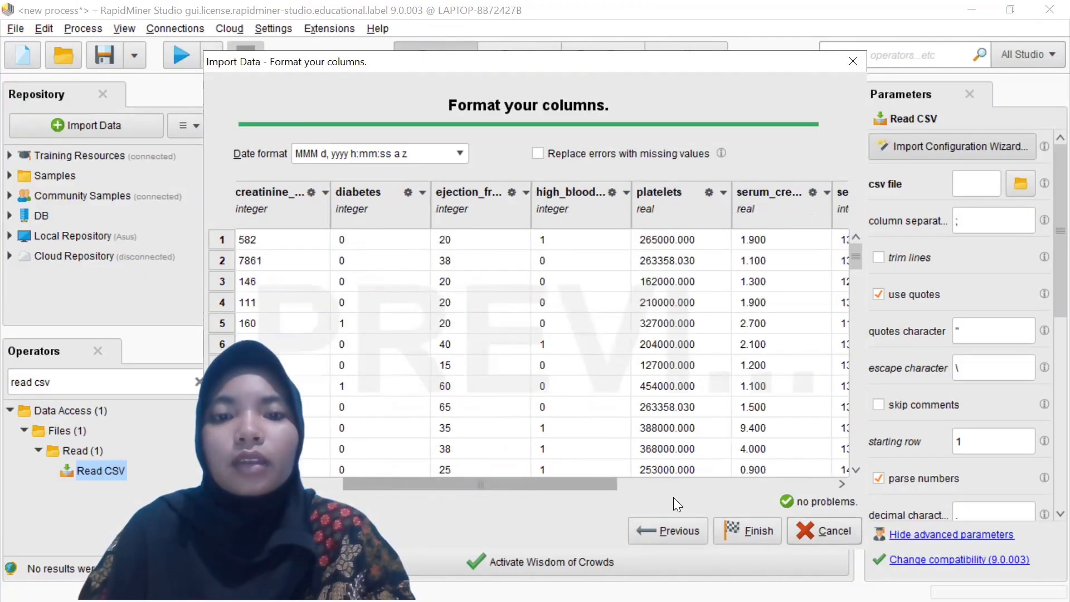
pyautogui.click(696, 485)
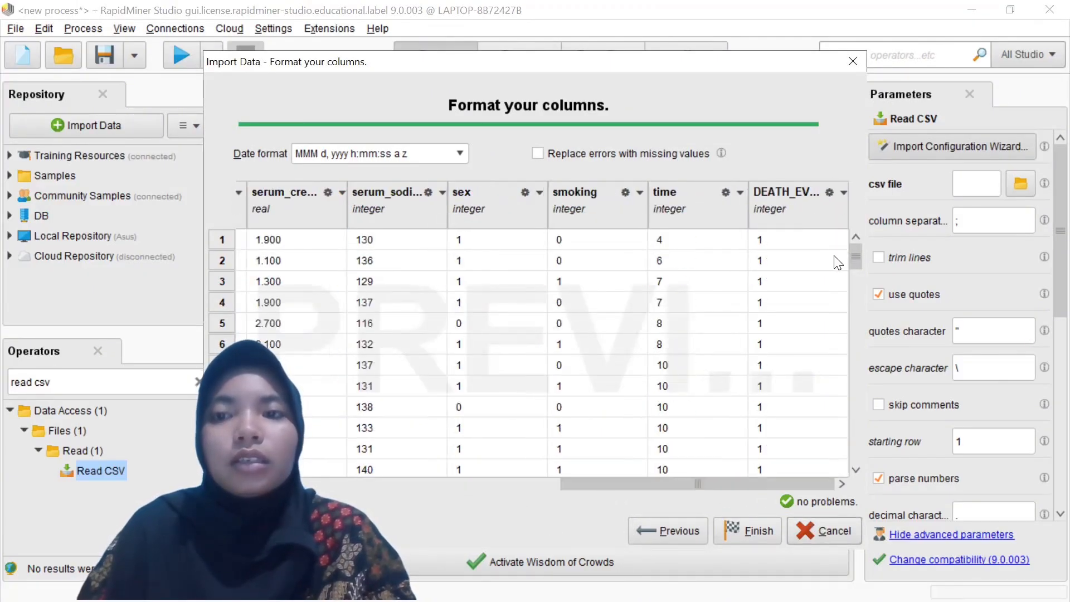
pyautogui.click(831, 192)
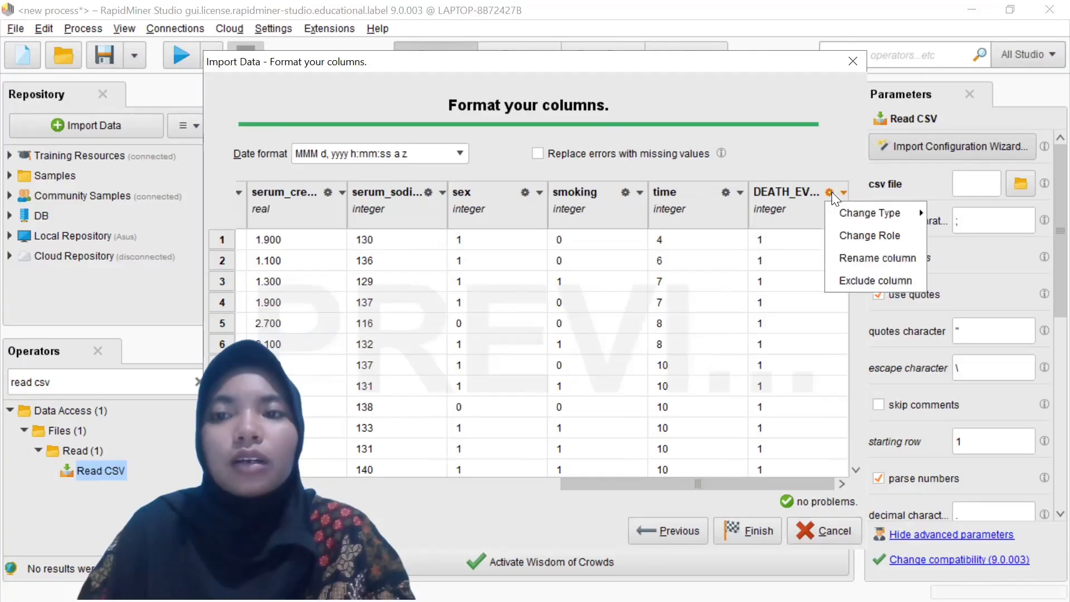
pyautogui.click(855, 236)
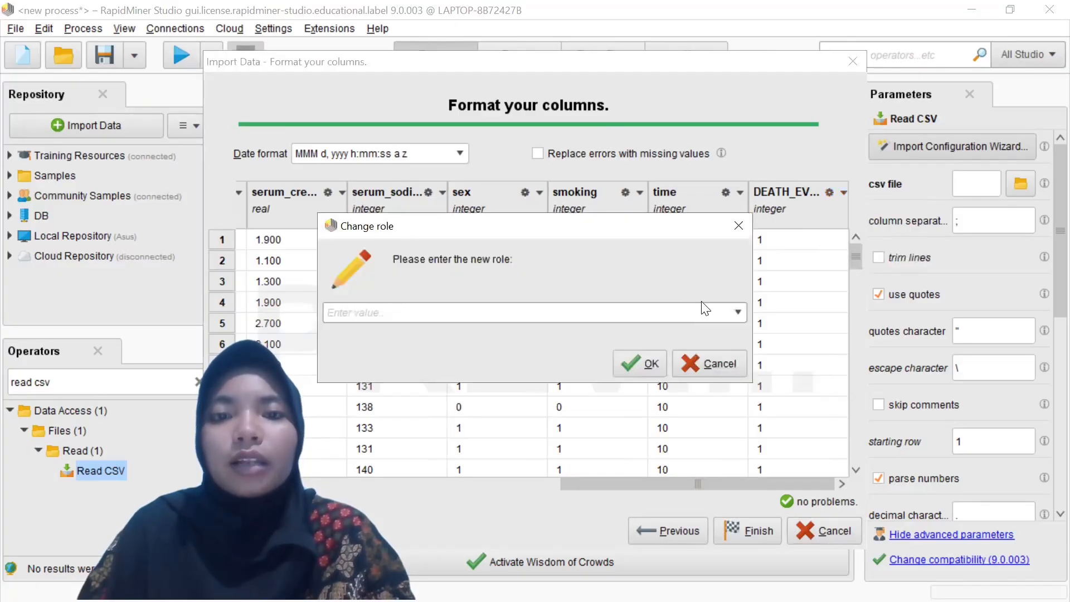
pyautogui.click(737, 226)
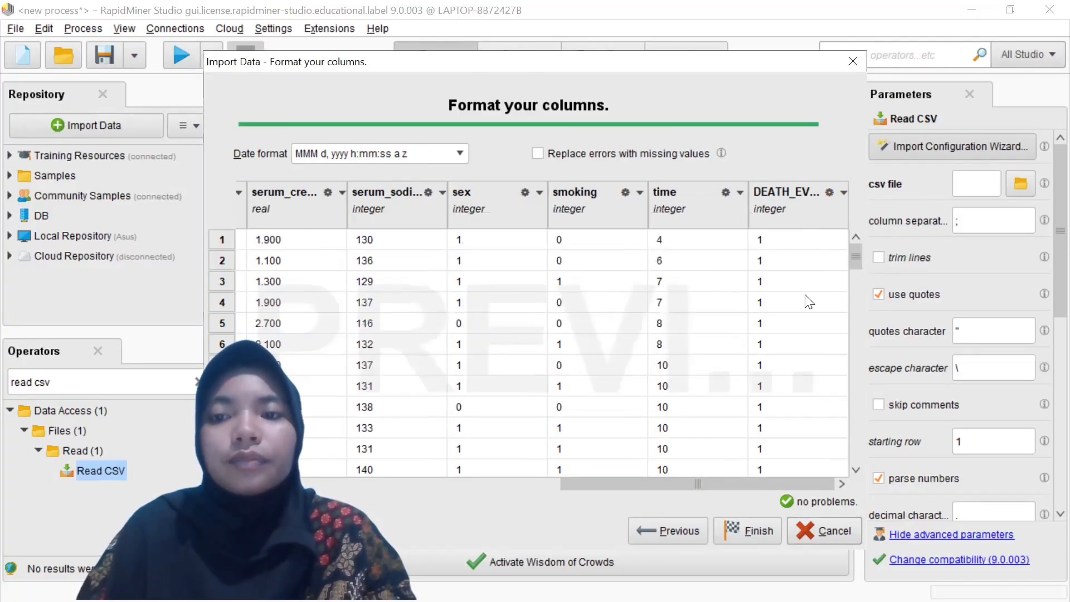
# Set the role of the DEATH_EVENT column to label.
pyautogui.click(842, 193)
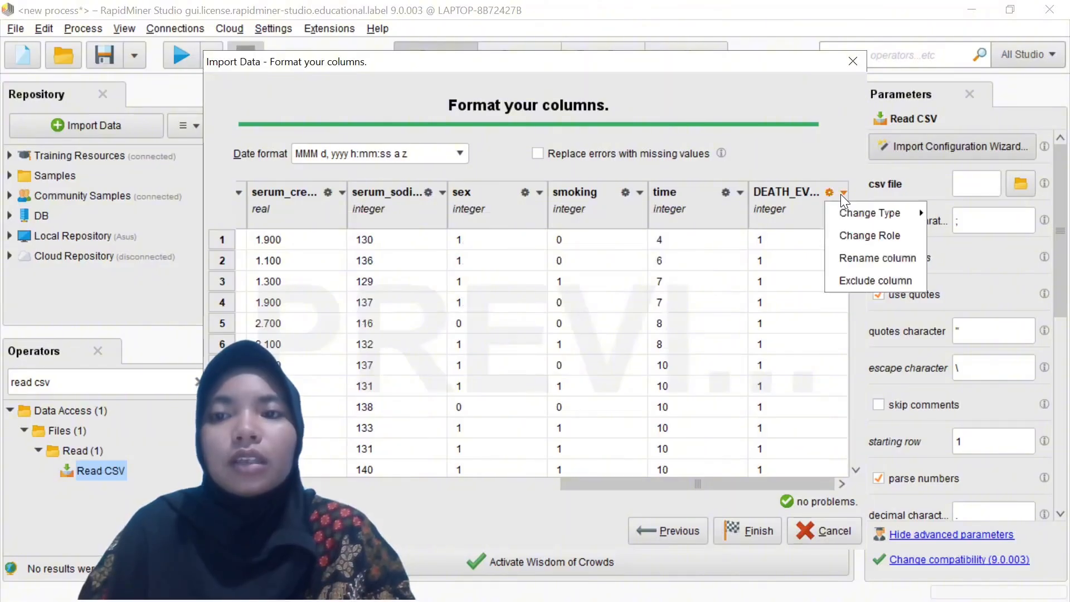
pyautogui.click(852, 238)
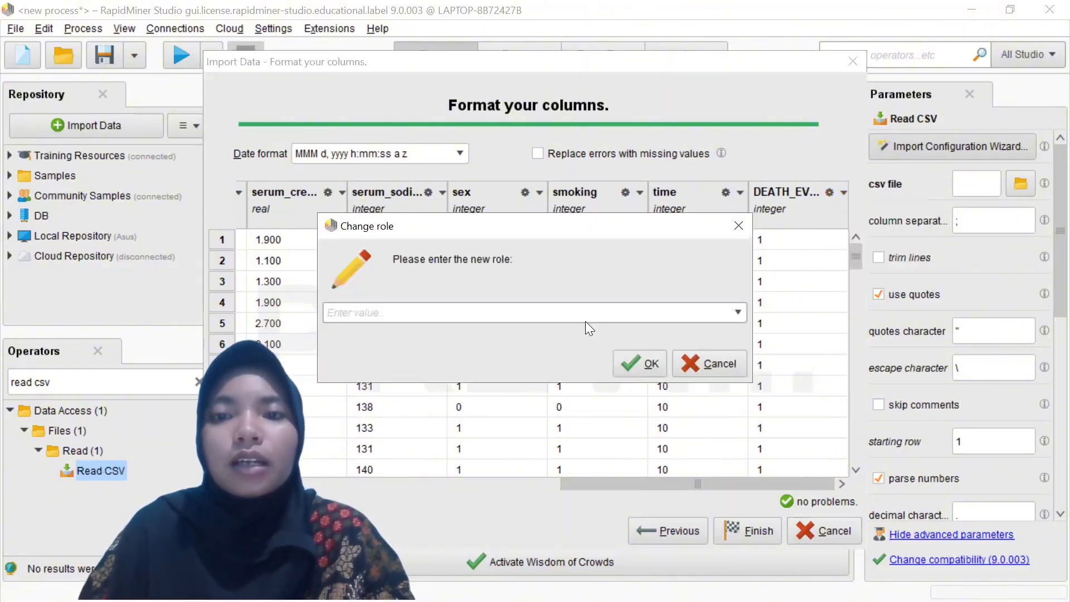
pyautogui.click(739, 315)
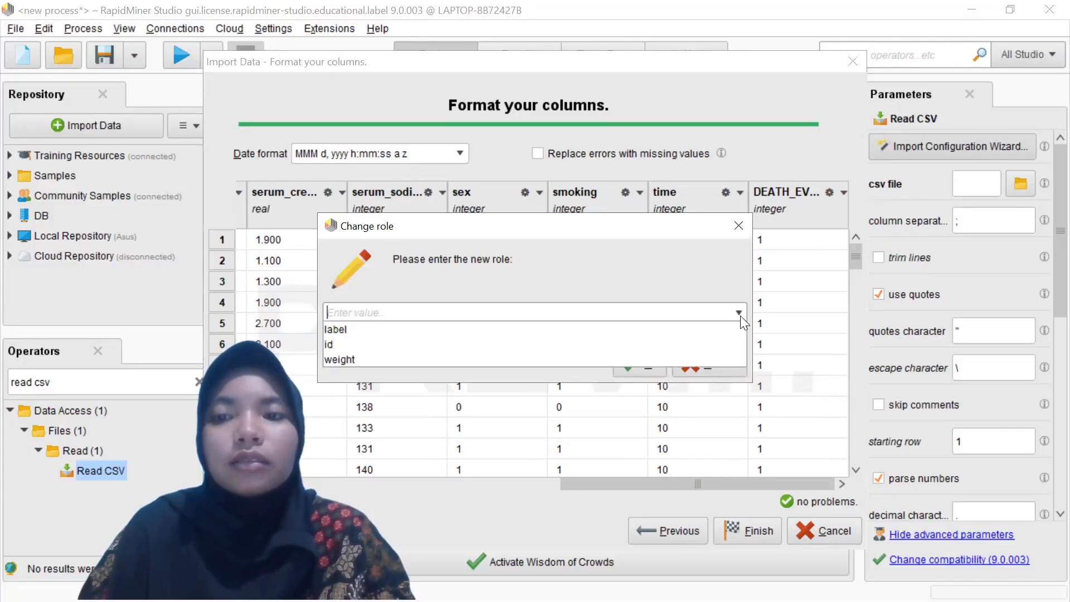
pyautogui.click(634, 329)
pyautogui.click(643, 361)
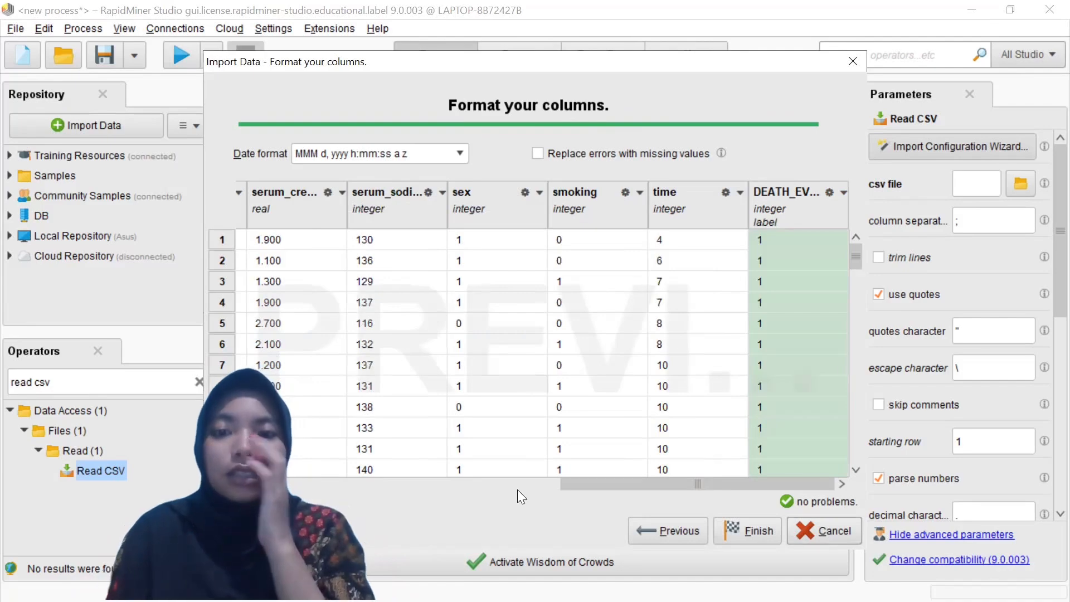
# Check the available roles for the age column, keep it as id, and finish the CSV import.
pyautogui.moveTo(601, 481); pyautogui.dragTo(333, 488)
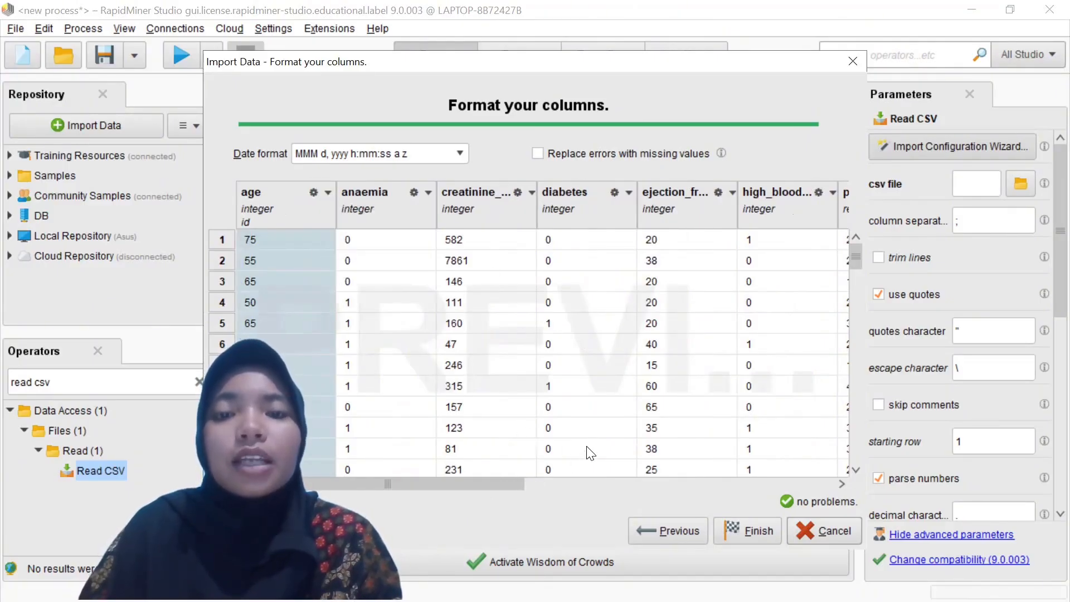
pyautogui.click(329, 193)
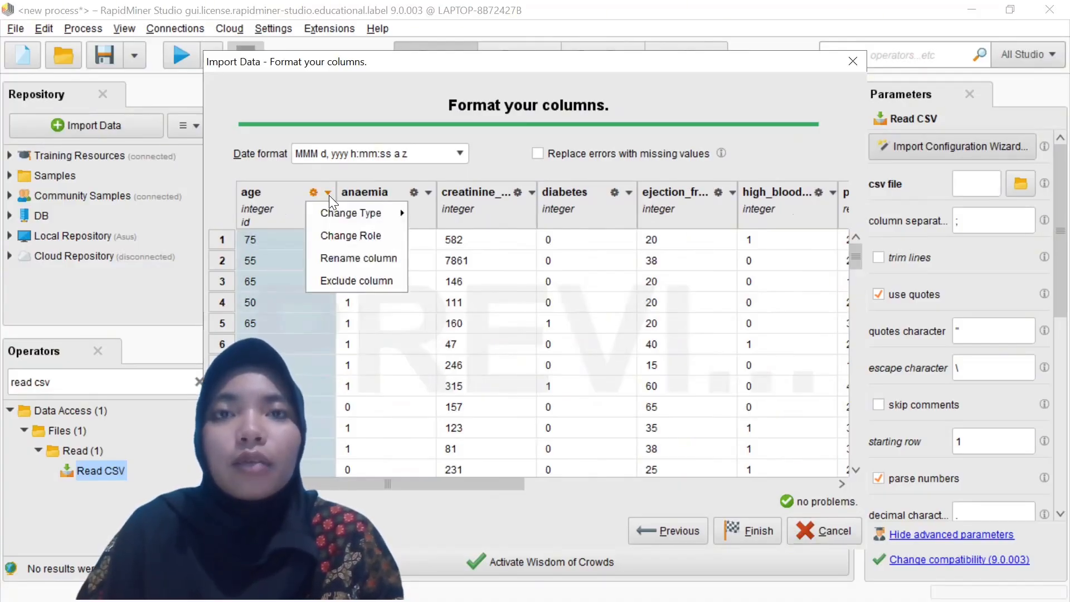
pyautogui.click(355, 234)
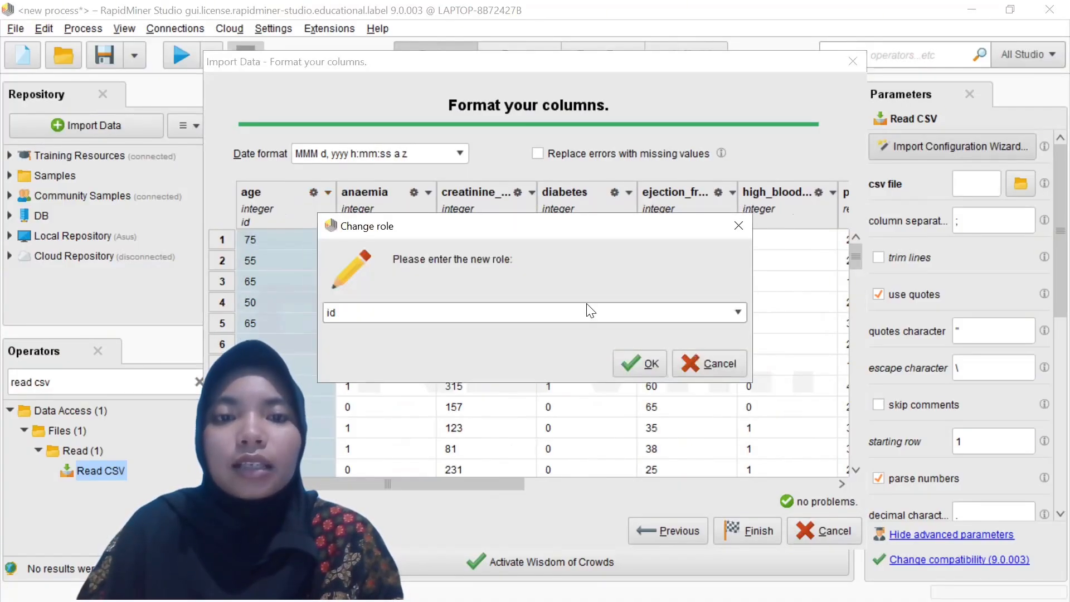
pyautogui.click(733, 317)
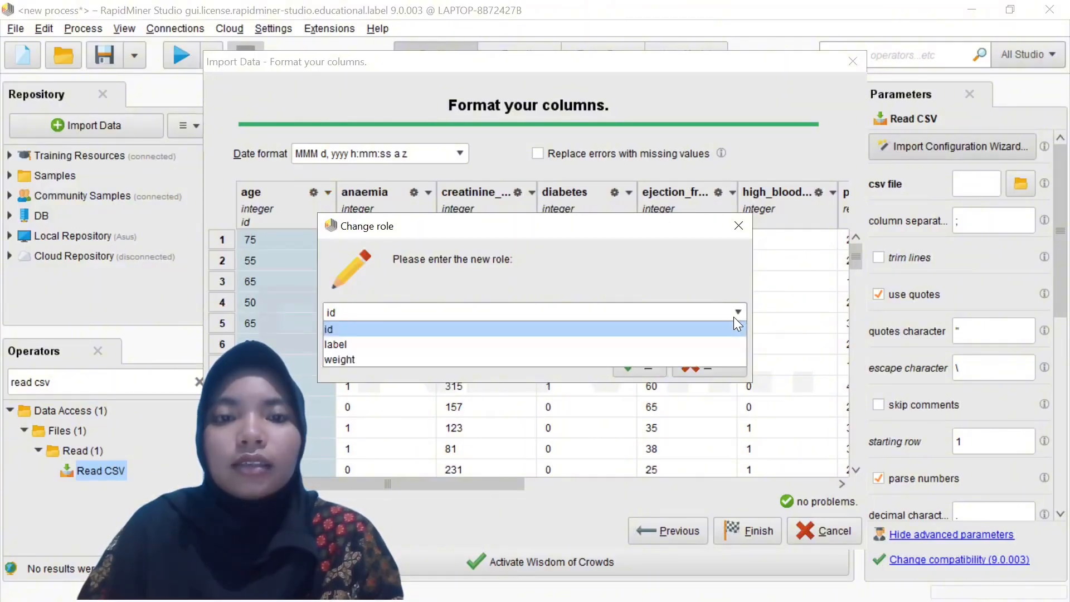
pyautogui.click(733, 316)
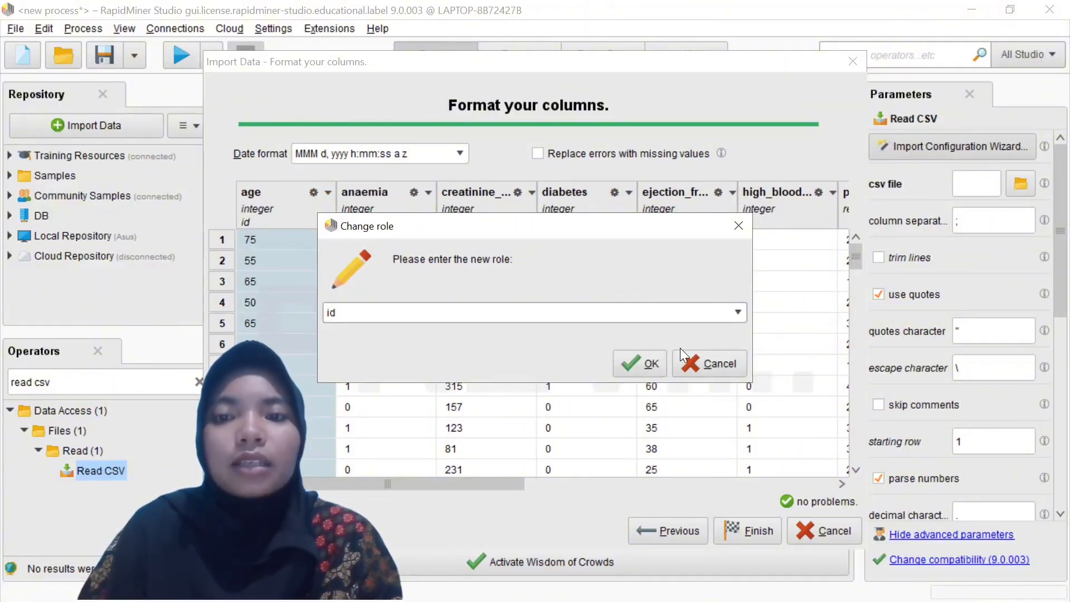
pyautogui.click(652, 363)
pyautogui.click(751, 527)
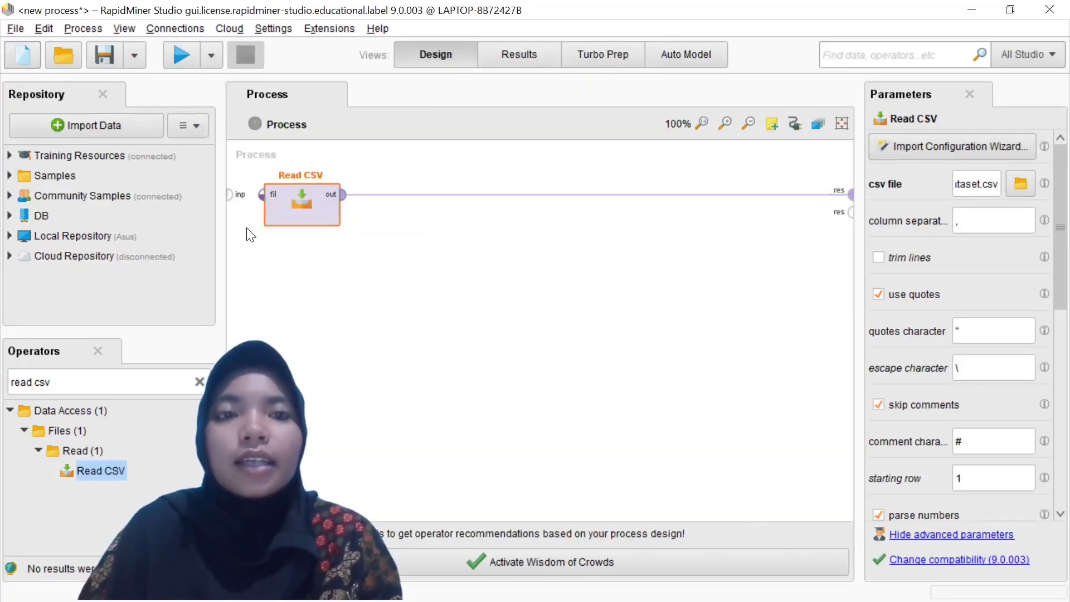
# Run the process and look through the rows of the imported example set.
pyautogui.click(175, 56)
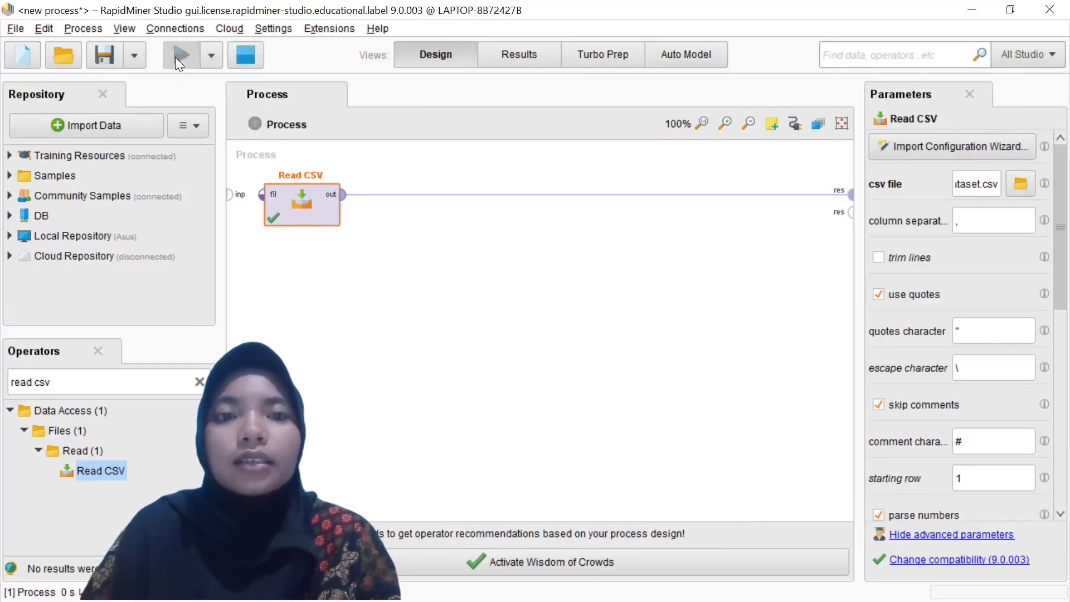
pyautogui.scroll(-10, 270, 255)
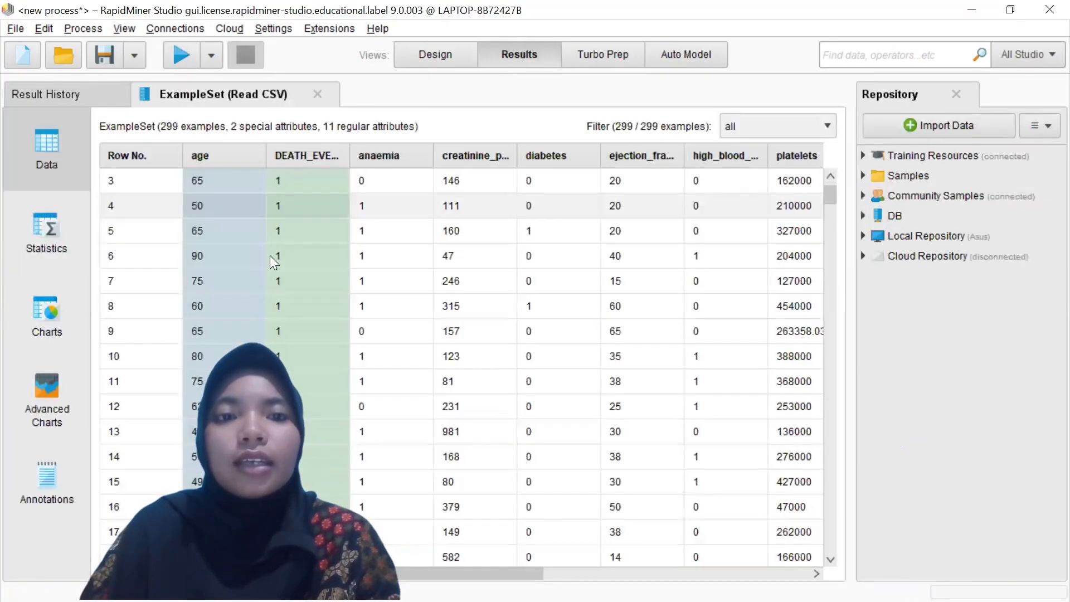
pyautogui.scroll(-8, 270, 255)
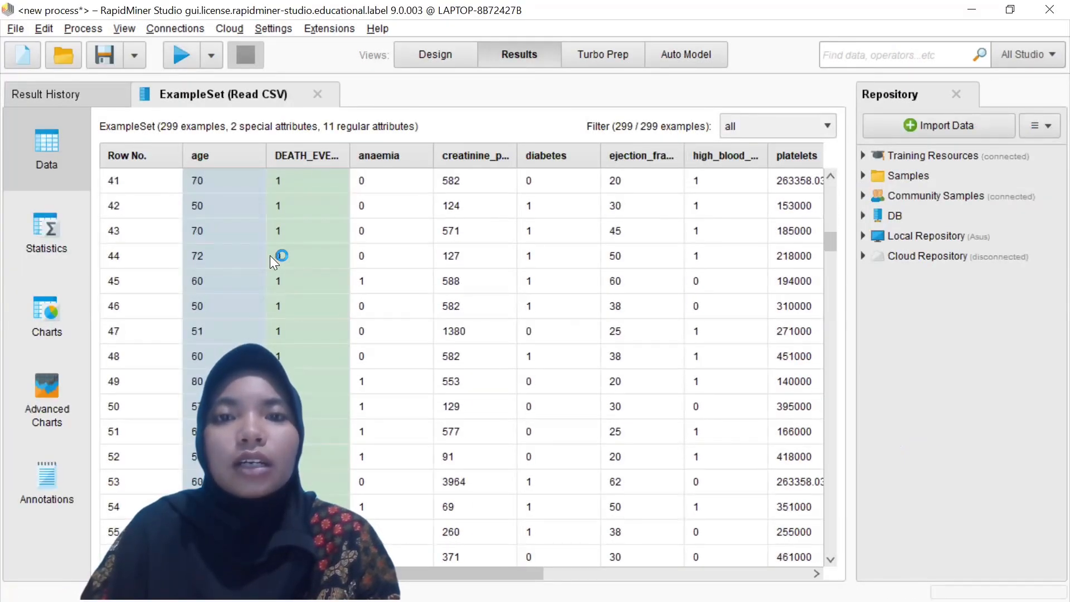
pyautogui.scroll(-3, 270, 255)
pyautogui.scroll(20, 270, 255)
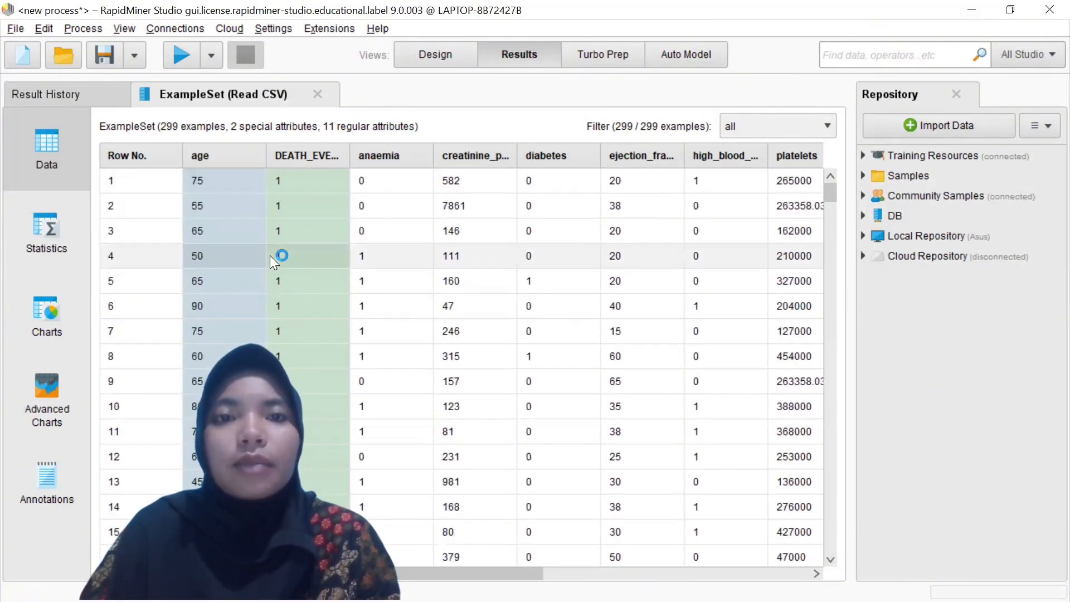
# Find the Set Role operator and add it to the process after Read CSV.
pyautogui.press('F8')
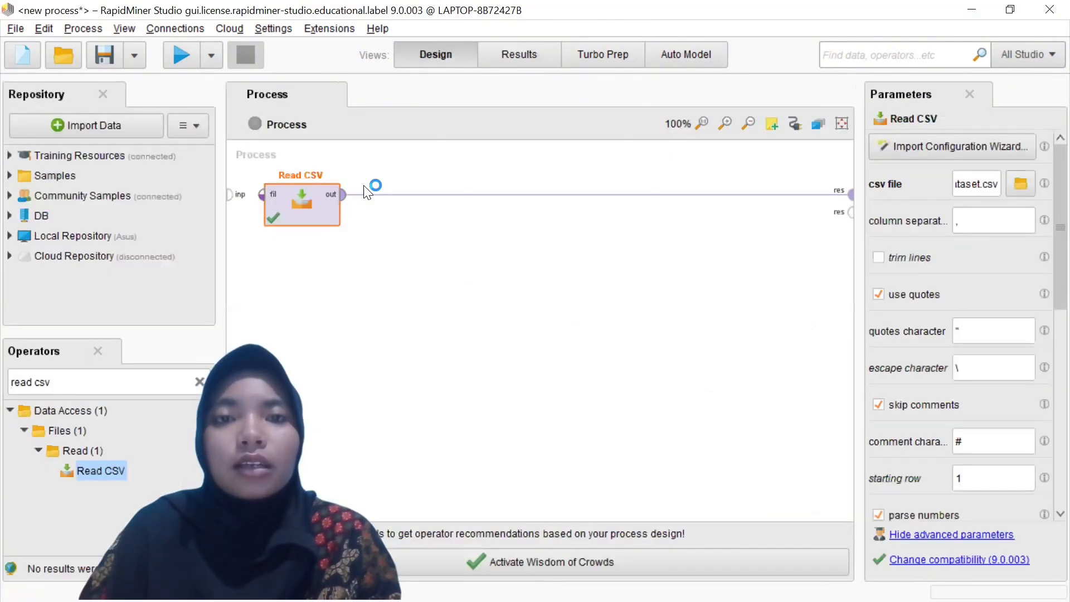
pyautogui.tripleClick(92, 381)
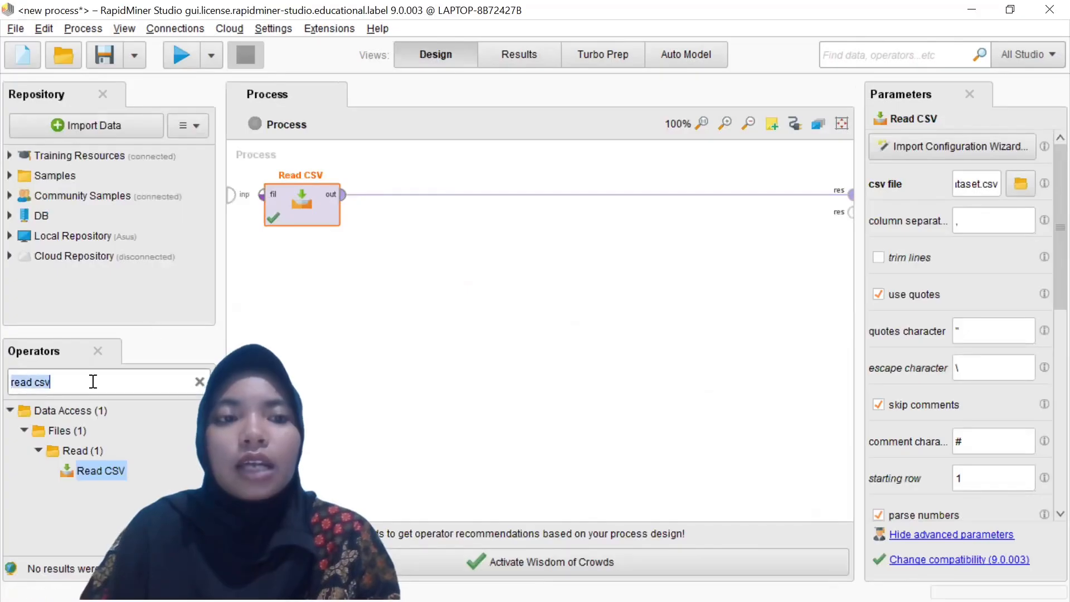
pyautogui.press('BackSpace')
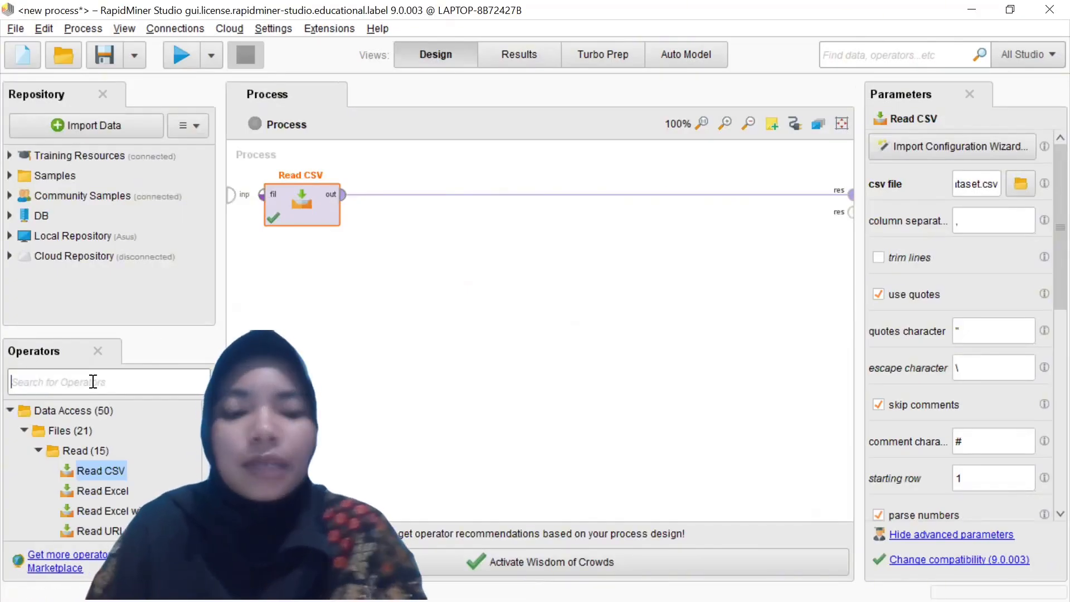
pyautogui.write('set role')
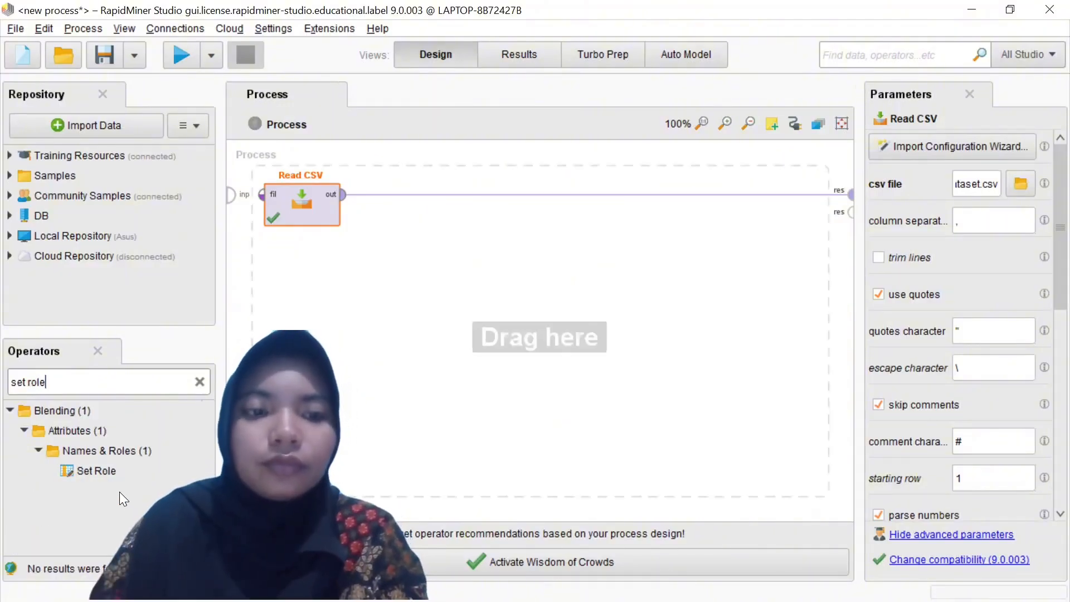
pyautogui.moveTo(95, 472); pyautogui.dragTo(423, 204)
# Rewire the process so Read CSV's output feeds Set Role and Set Role's example output goes to the first result port.
pyautogui.keyDown('alt'); pyautogui.click(355, 195); pyautogui.keyUp('alt')
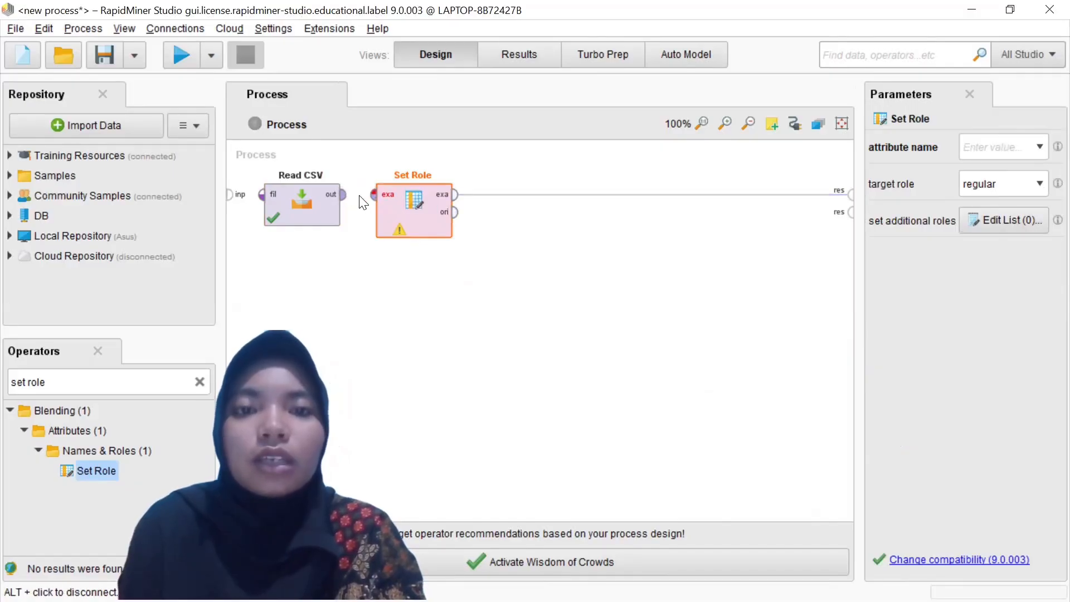
pyautogui.keyDown('alt'); pyautogui.click(650, 195); pyautogui.keyUp('alt')
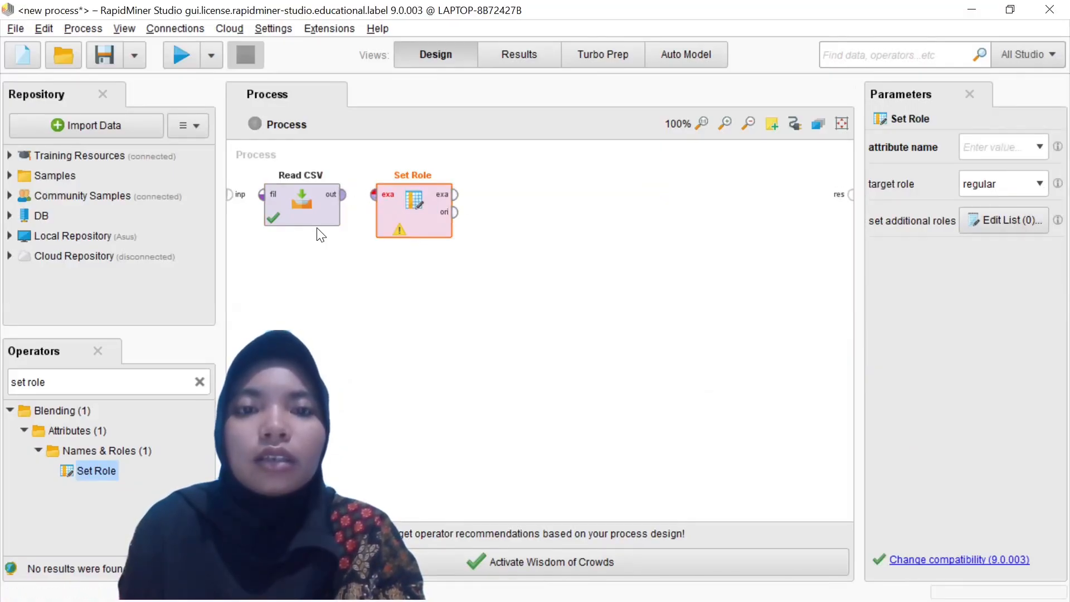
pyautogui.moveTo(344, 204); pyautogui.dragTo(376, 204)
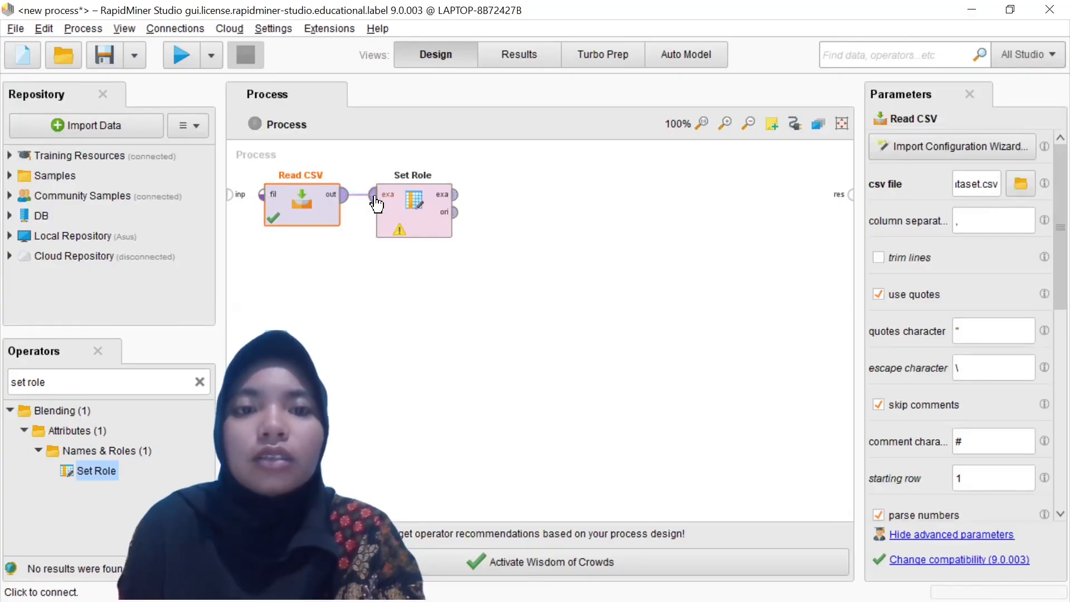
pyautogui.moveTo(455, 196); pyautogui.dragTo(852, 198)
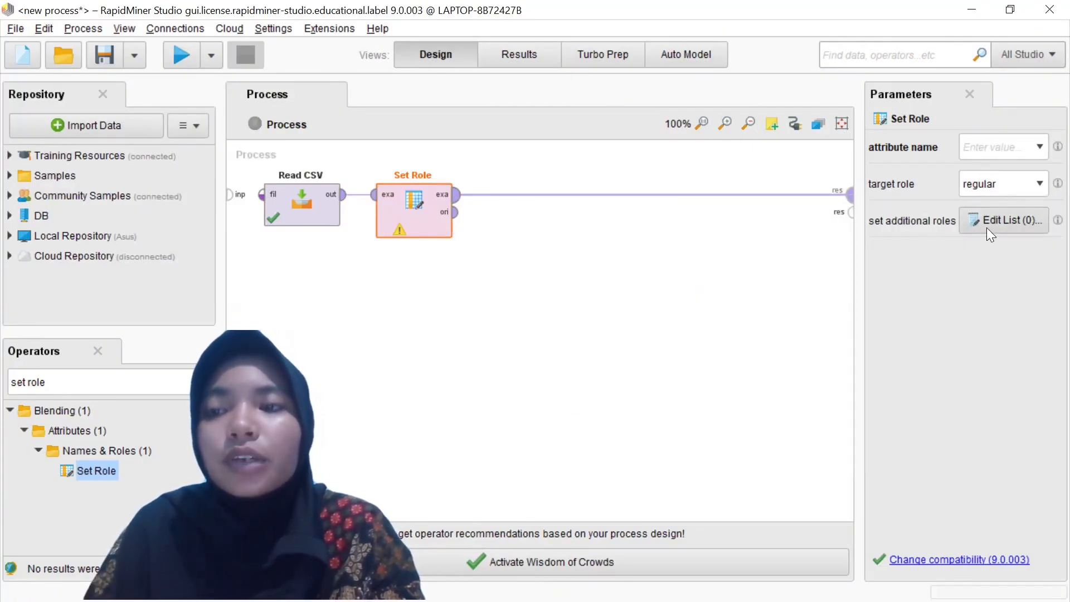
# Add an entry to Set Role's additional roles that gives the age attribute the target role id.
pyautogui.click(985, 225)
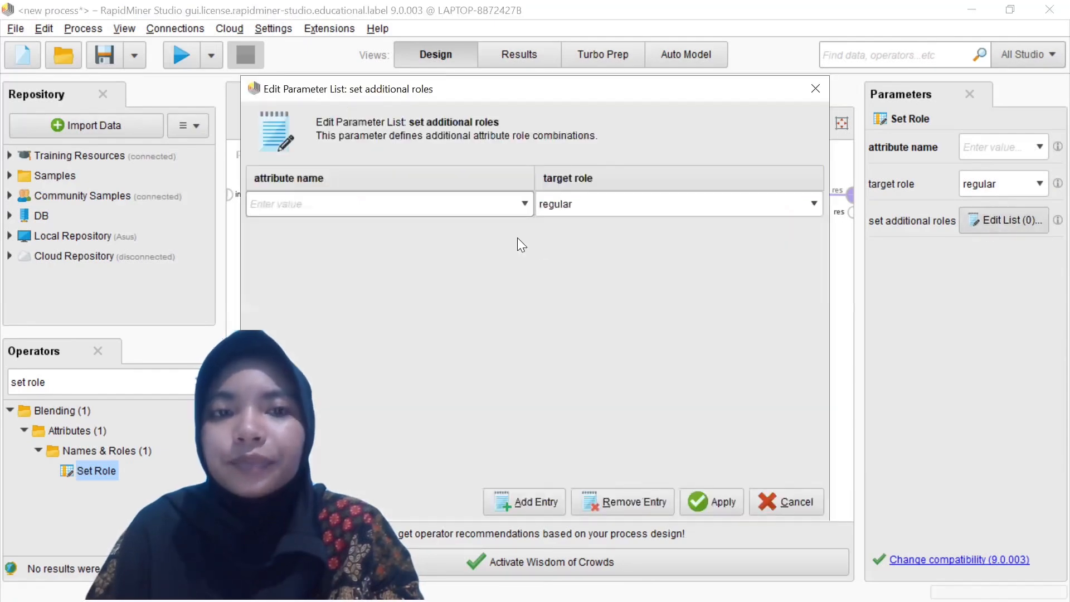
pyautogui.click(528, 206)
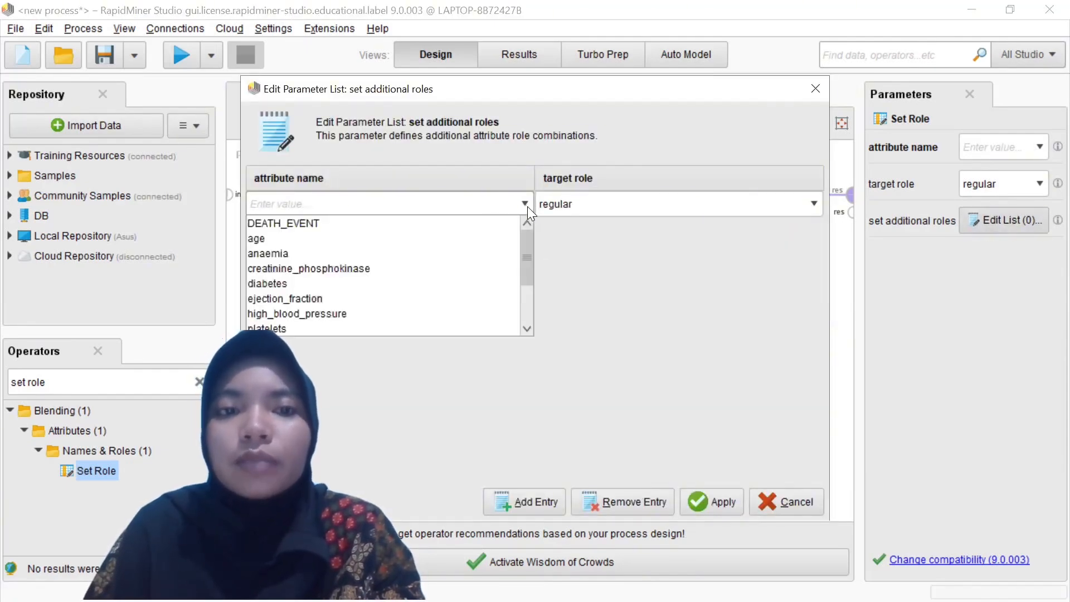
pyautogui.click(471, 239)
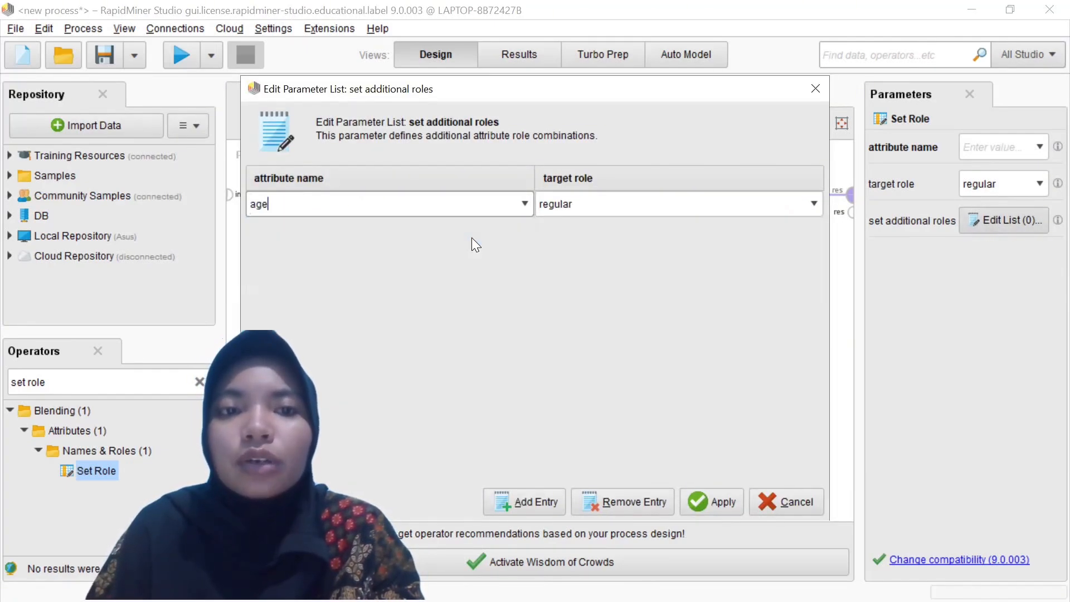
pyautogui.click(814, 204)
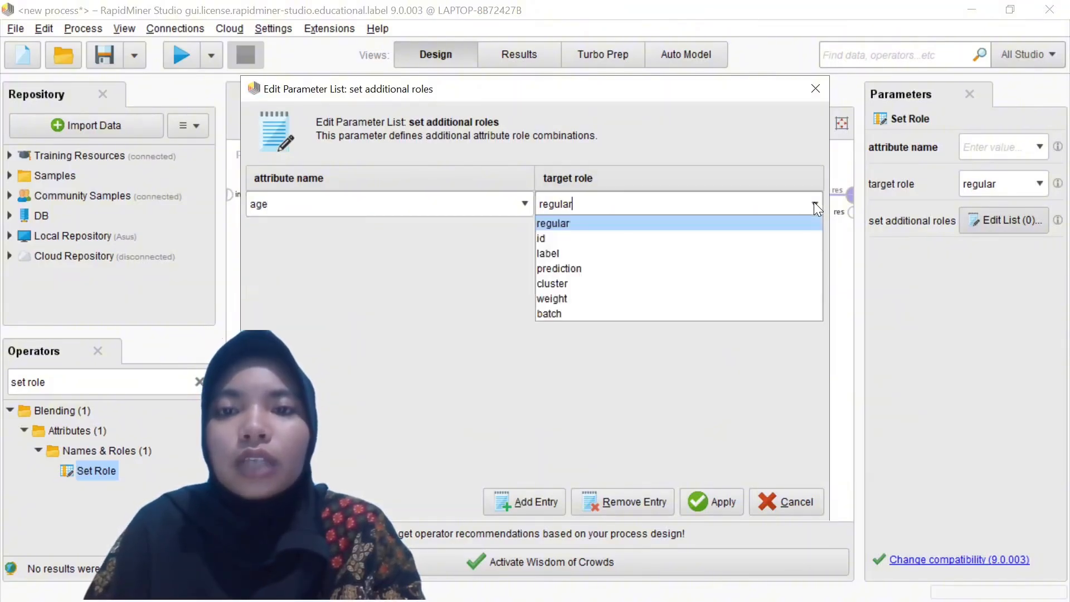
pyautogui.click(762, 239)
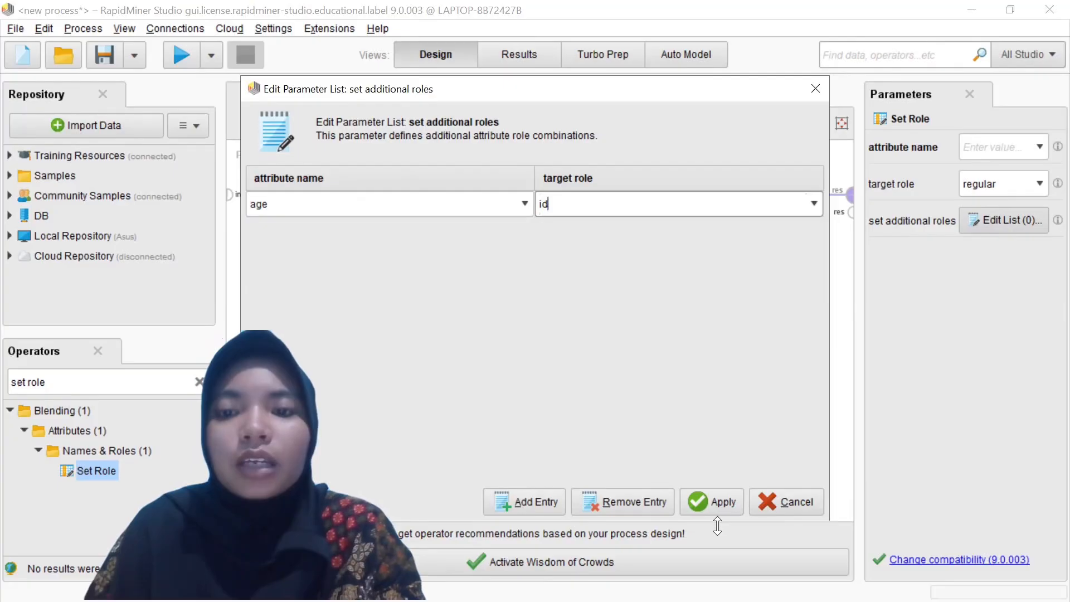
pyautogui.click(710, 507)
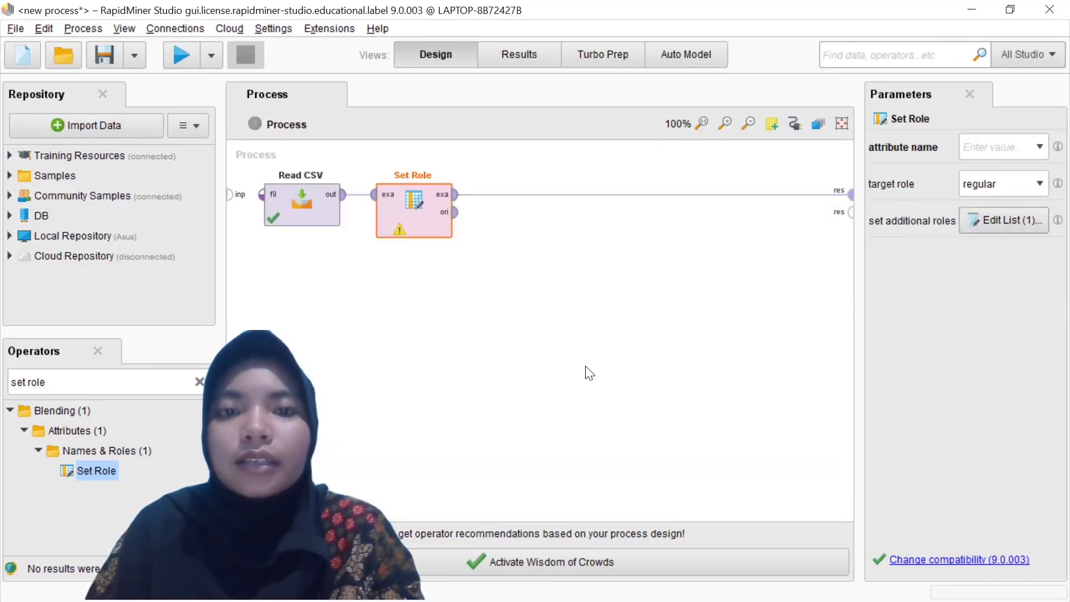
# Try to run the process, and set Set Role's attribute name to age.
pyautogui.click(173, 52)
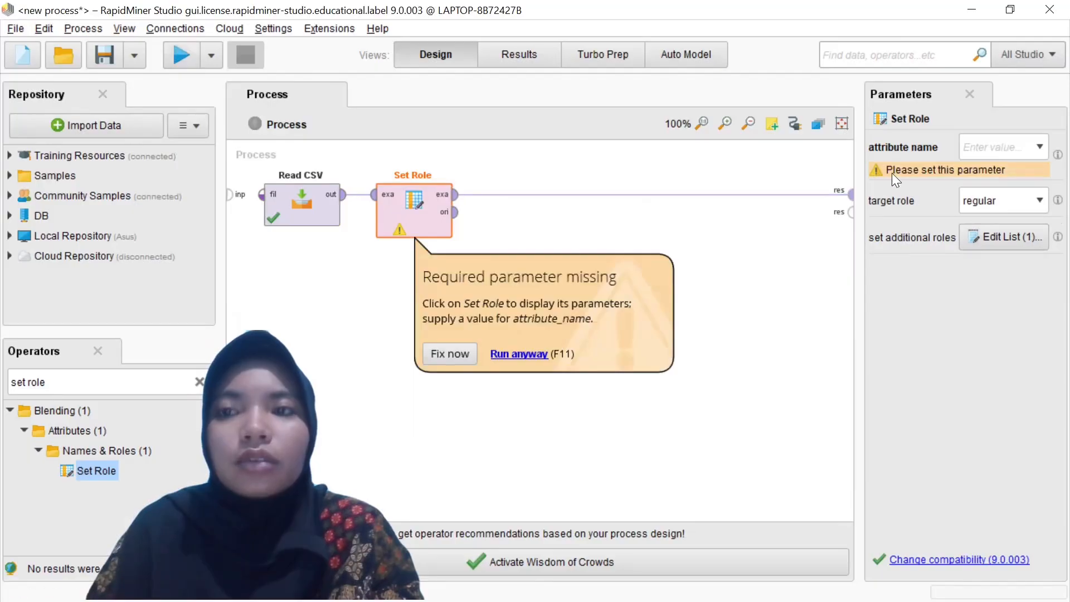
pyautogui.click(1036, 150)
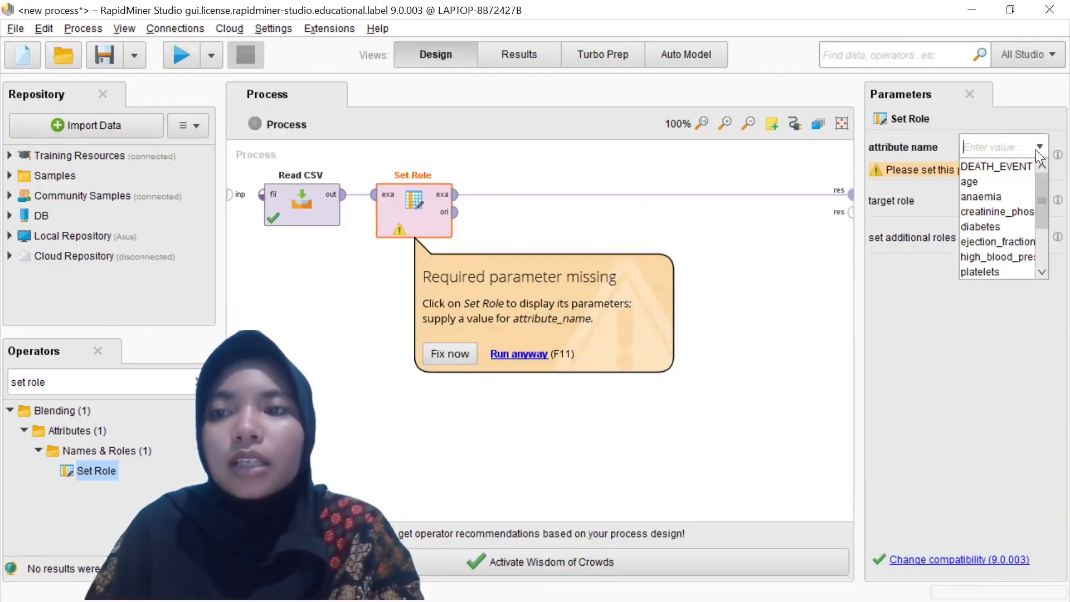
pyautogui.click(1003, 179)
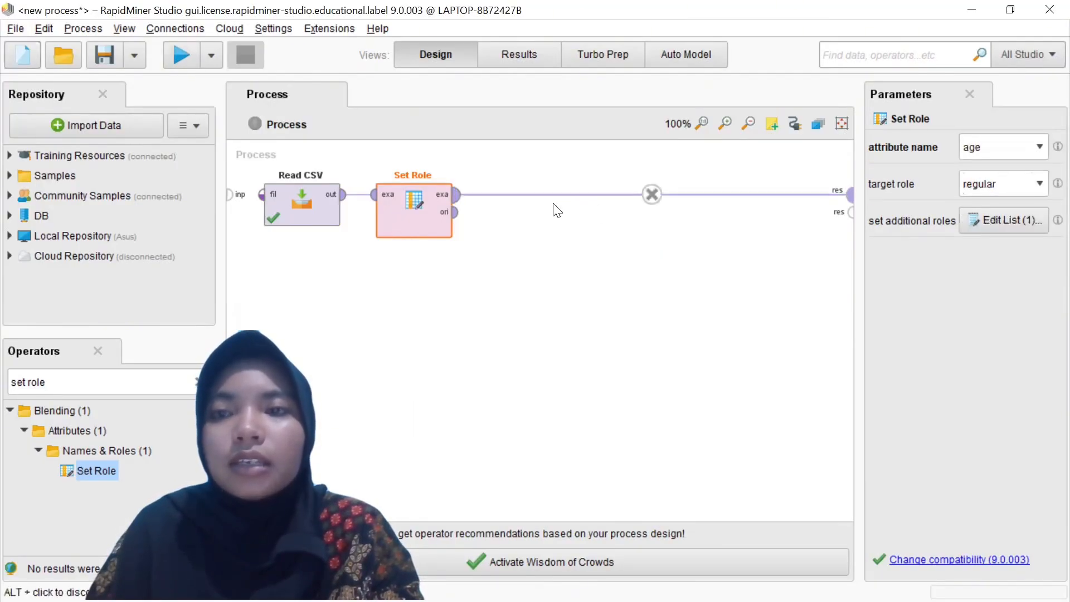
# Run the process with Set Role and look through the rows of the resulting example set.
pyautogui.click(187, 65)
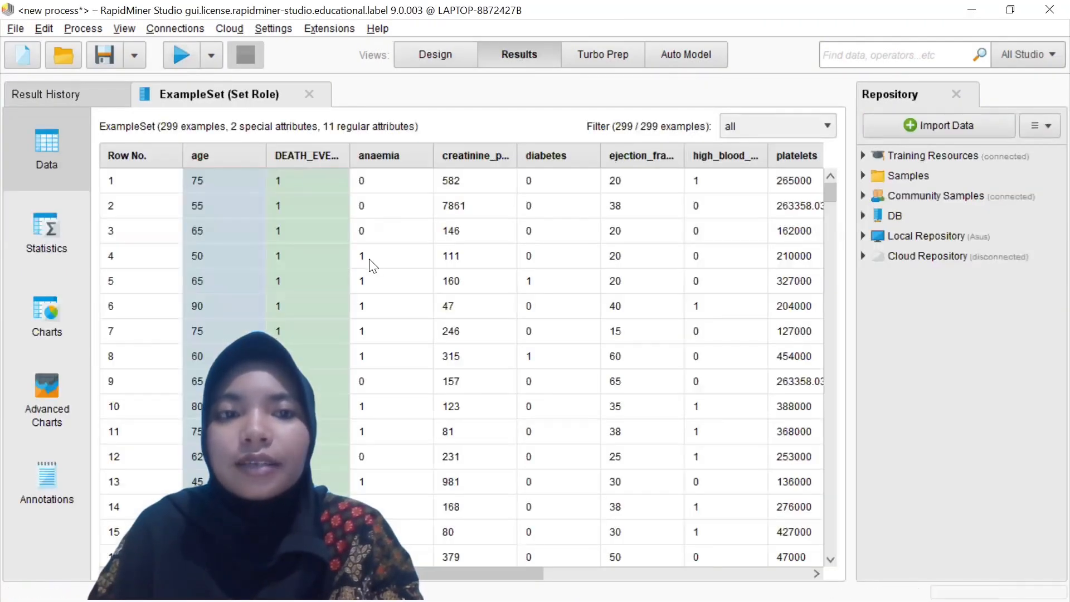
pyautogui.scroll(-13, 374, 262)
pyautogui.scroll(13, 374, 265)
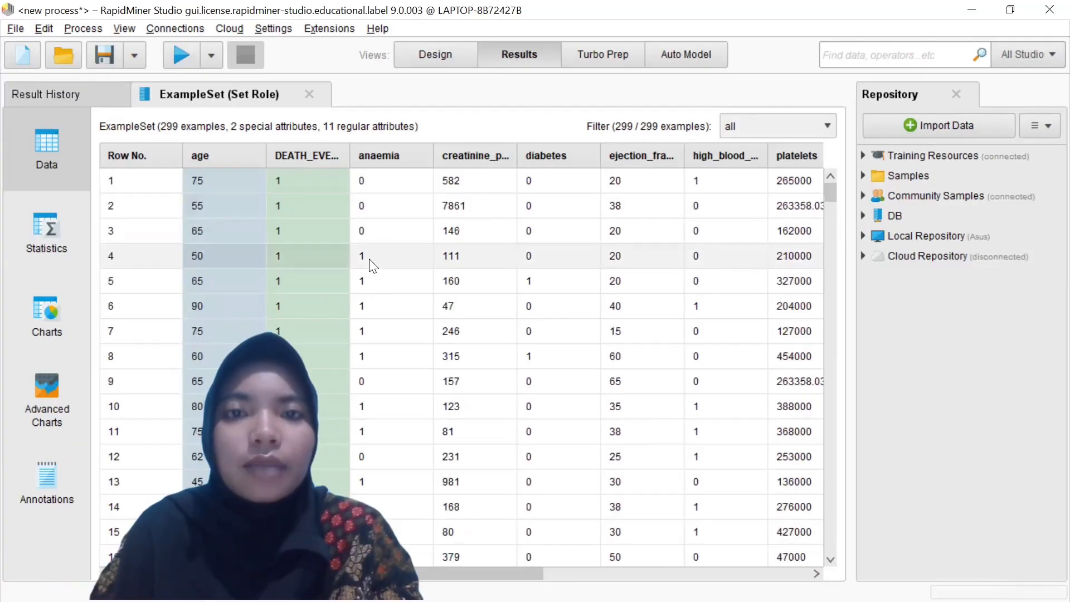
# Search the operators for "filter ex" and add Filter Examples to the process after Set Role.
pyautogui.click(436, 54)
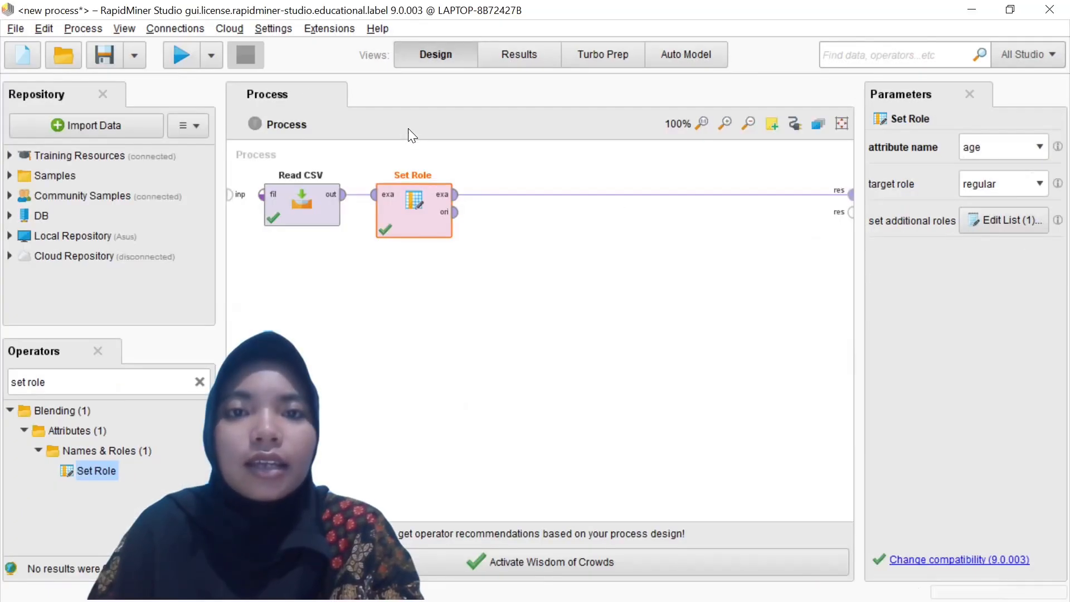
pyautogui.tripleClick(102, 385)
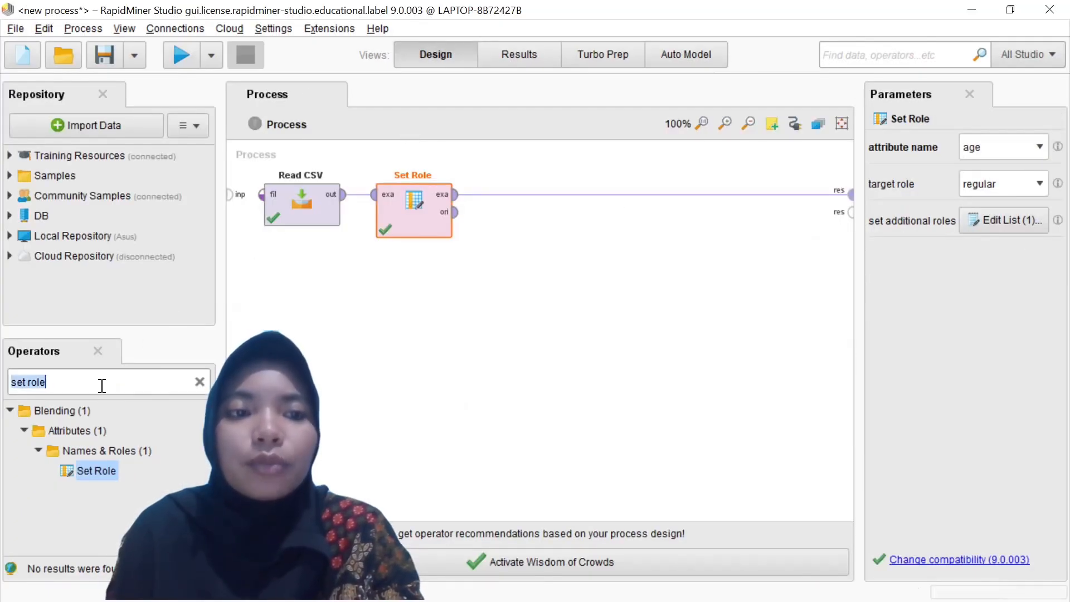
pyautogui.press('BackSpace')
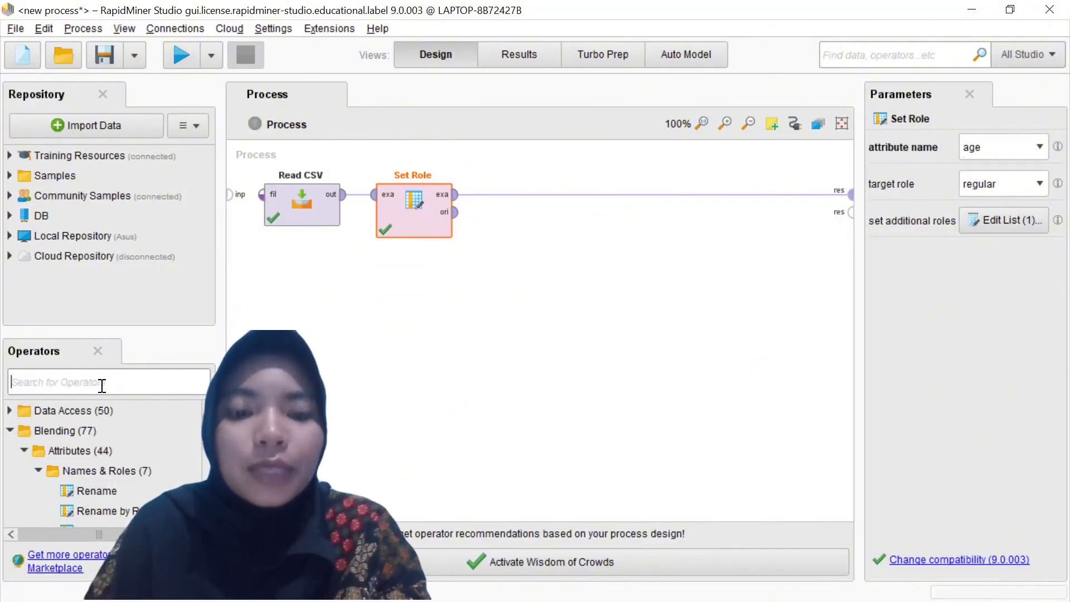
pyautogui.write('filter')
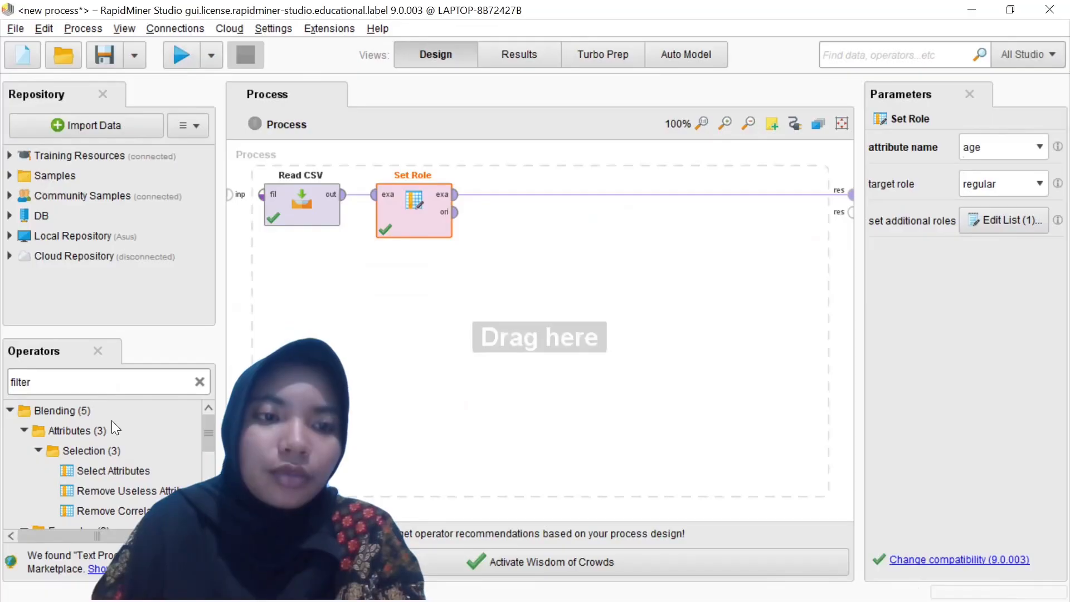
pyautogui.write(' e')
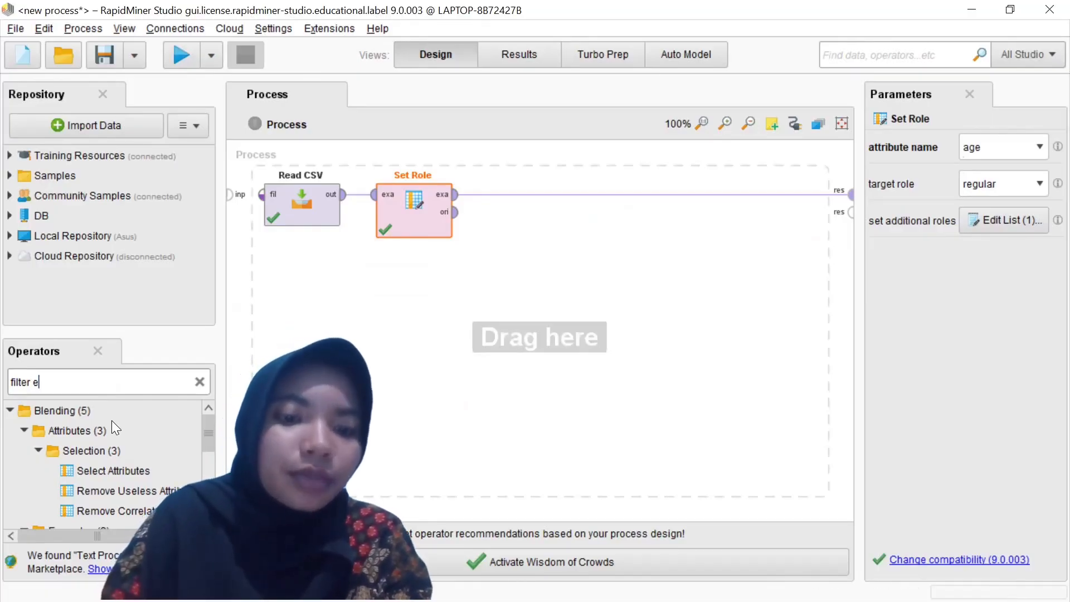
pyautogui.write('x')
pyautogui.moveTo(127, 473); pyautogui.dragTo(591, 205)
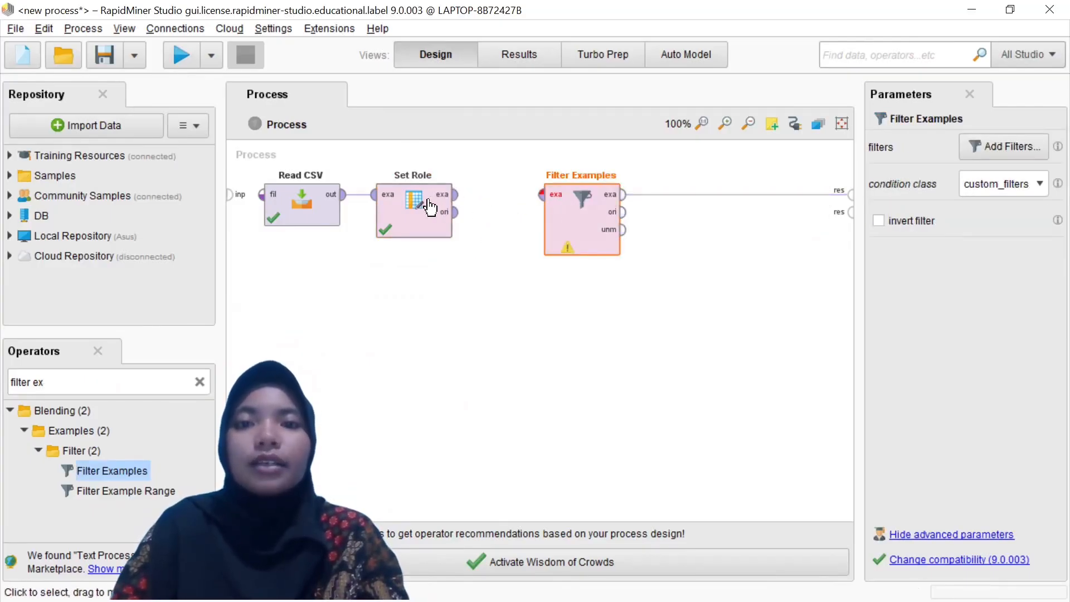
# Connect Set Role's example output to the Filter Examples input and move Filter Examples closer to Set Role.
pyautogui.click(456, 195)
pyautogui.click(545, 206)
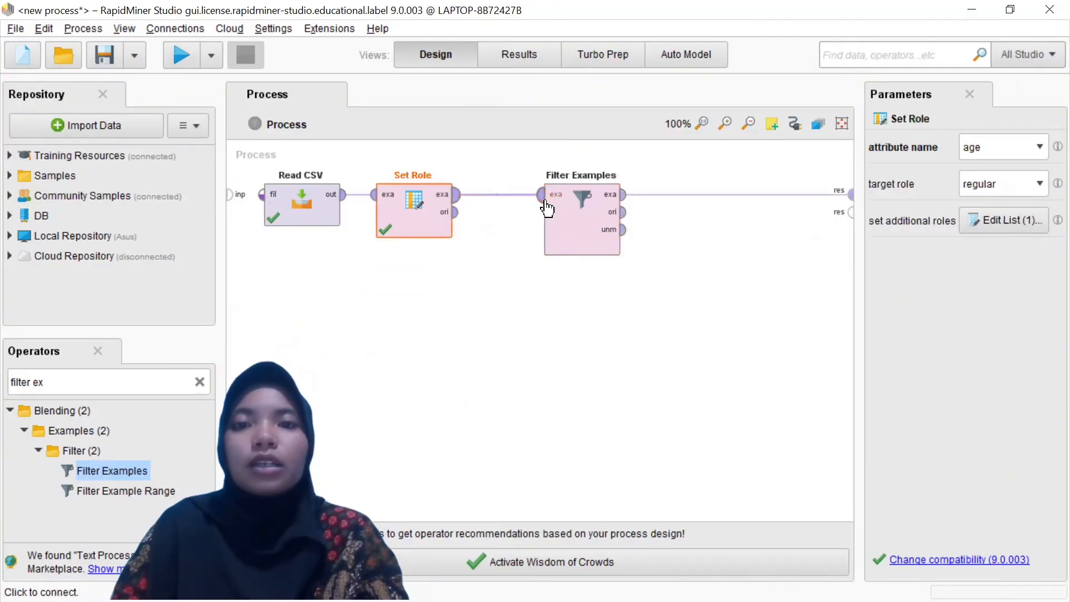
pyautogui.click(620, 211)
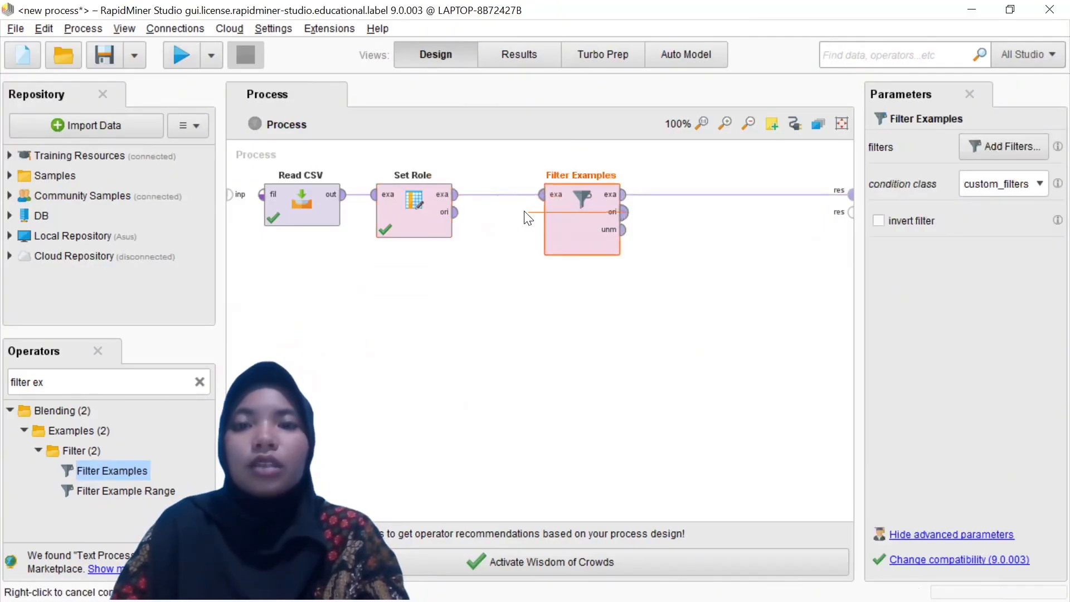
pyautogui.moveTo(563, 223); pyautogui.dragTo(508, 223)
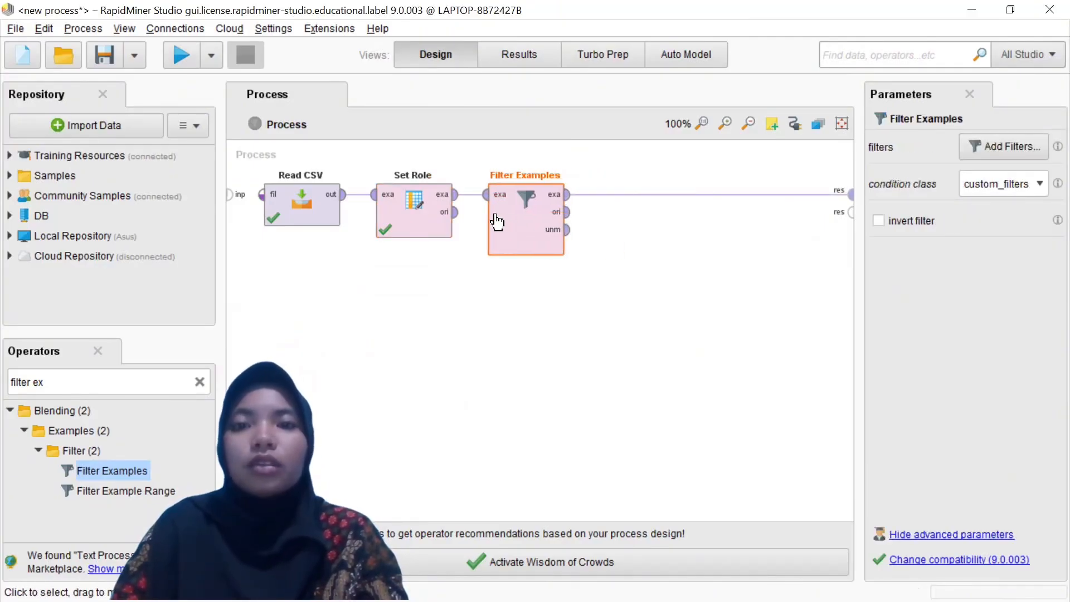
# Add a filter to Filter Examples that keeps only examples where age = 50.
pyautogui.click(989, 153)
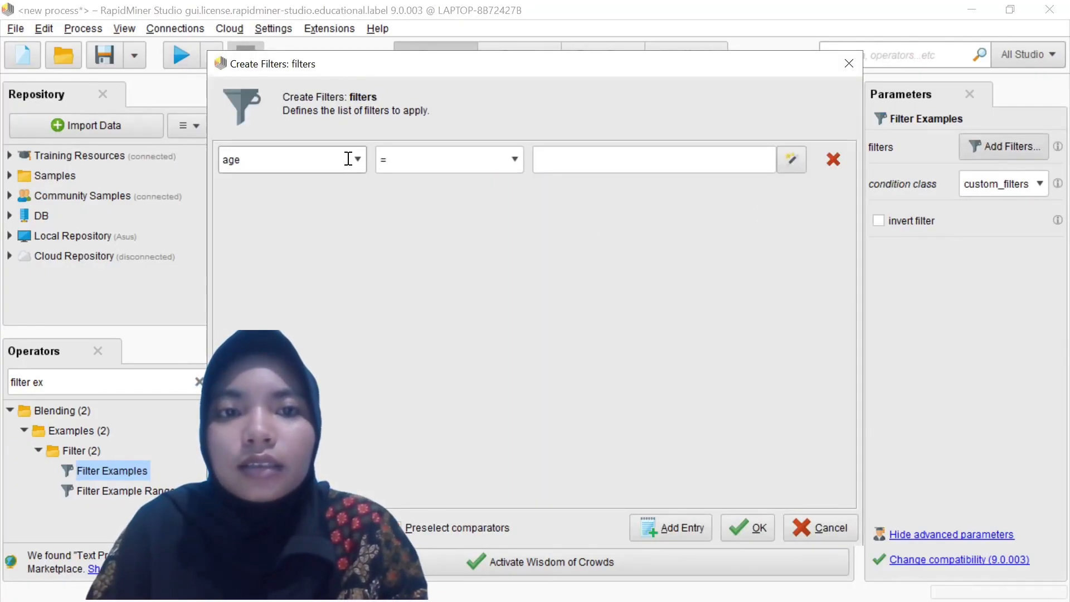
pyautogui.click(358, 160)
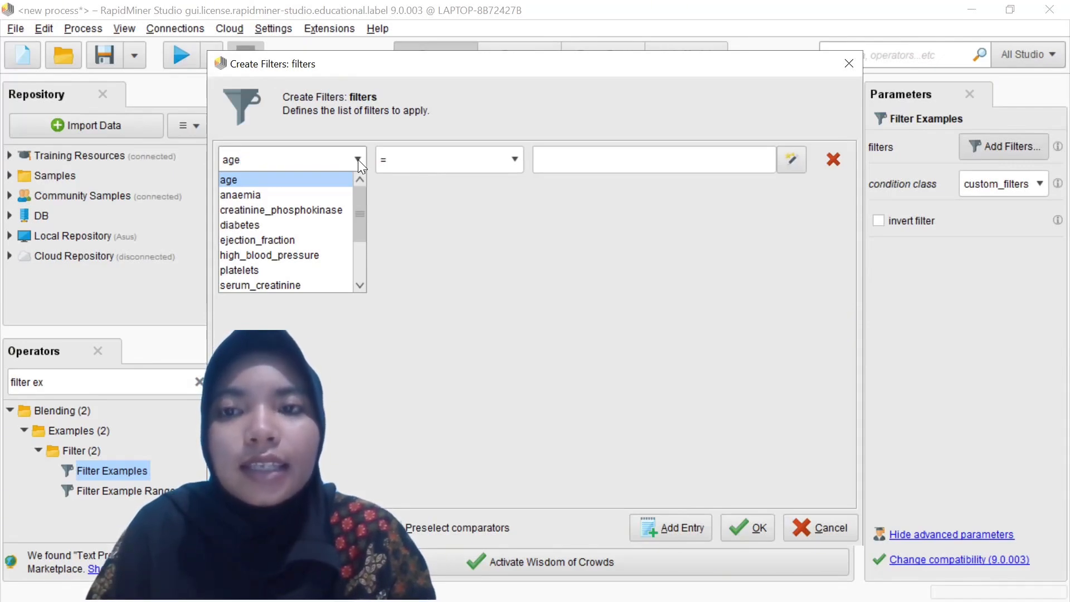
pyautogui.click(552, 159)
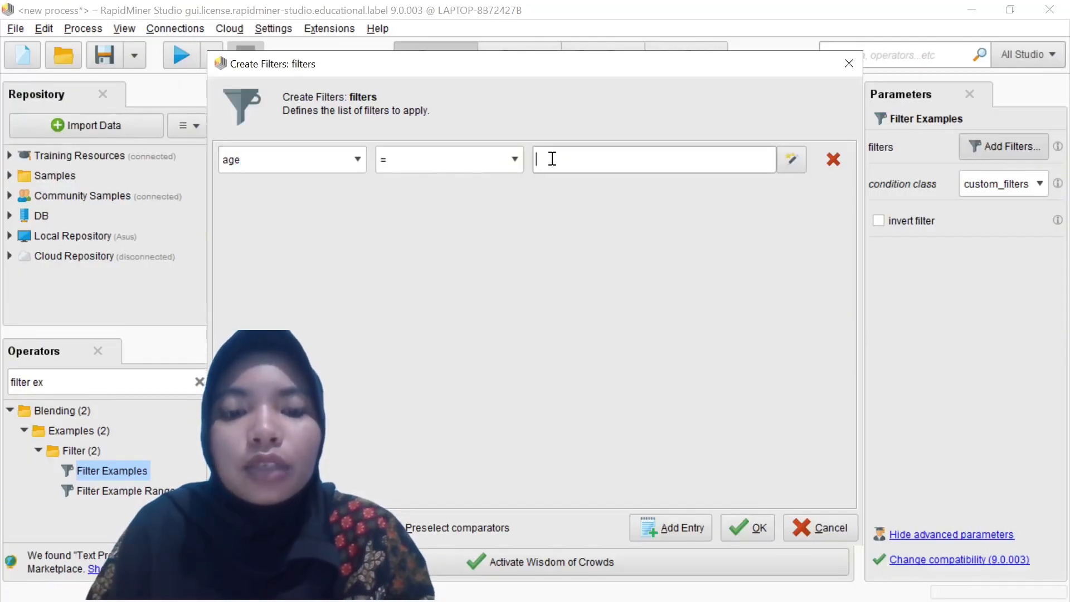
pyautogui.click(513, 161)
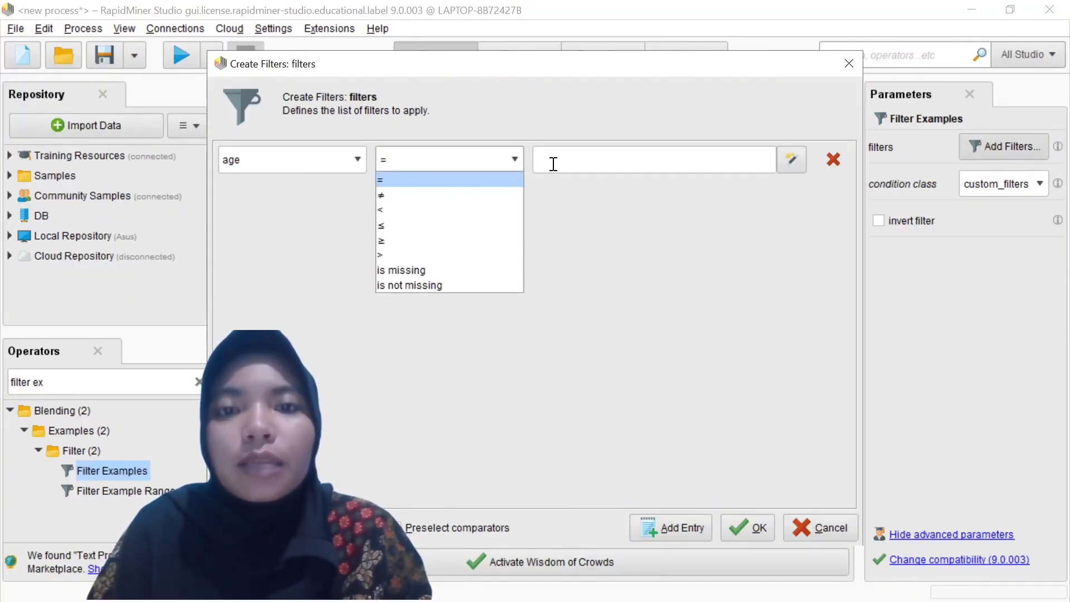
pyautogui.click(572, 163)
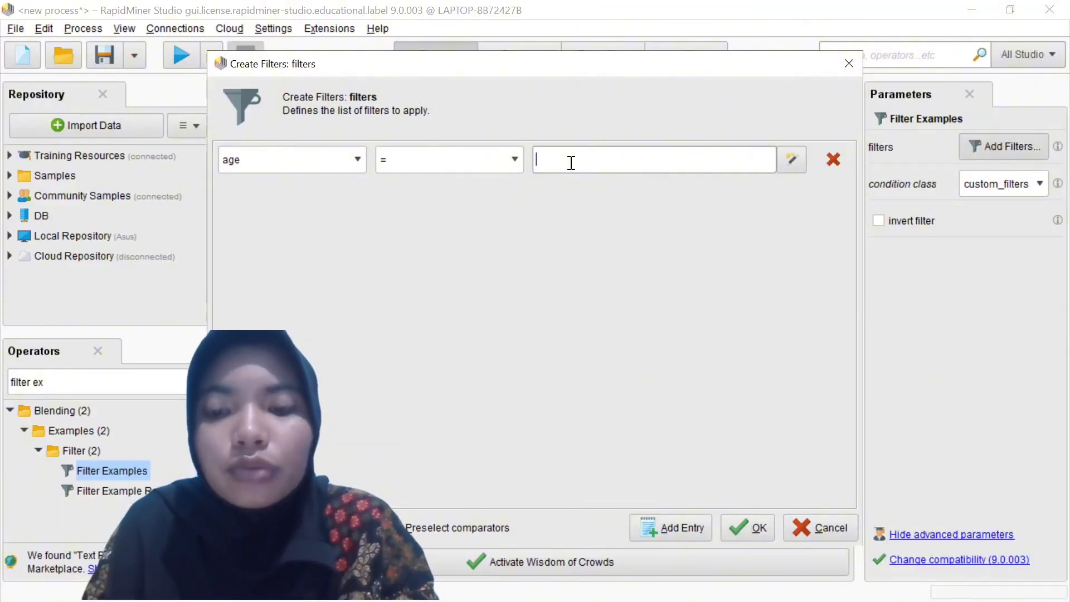
pyautogui.write('50')
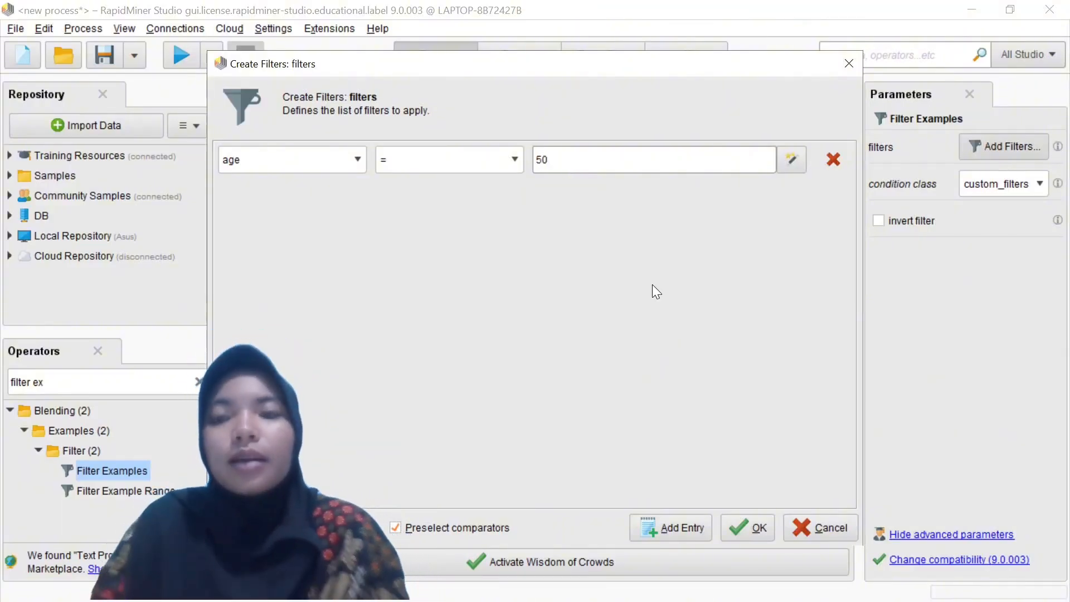
pyautogui.click(759, 536)
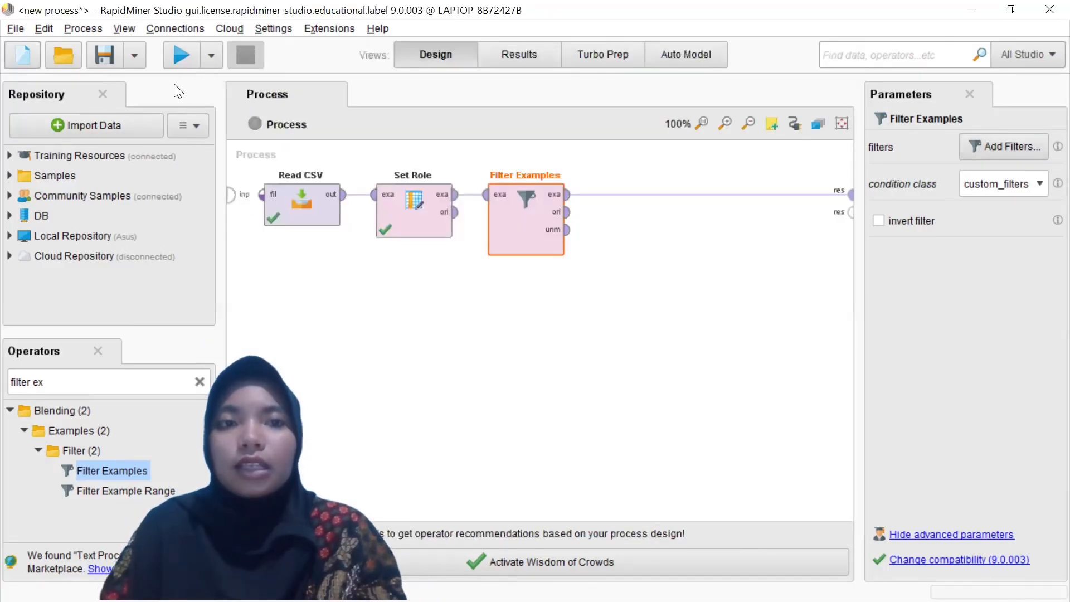
# Run the process with Filter Examples and look through the rows of the filtered example set.
pyautogui.click(181, 59)
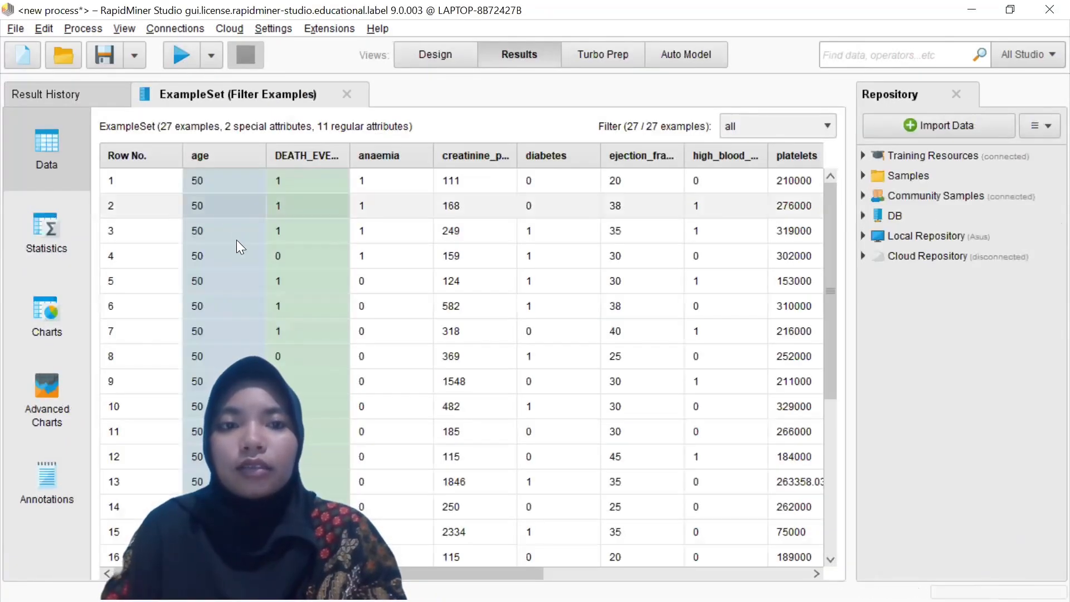
pyautogui.scroll(-1, 236, 240)
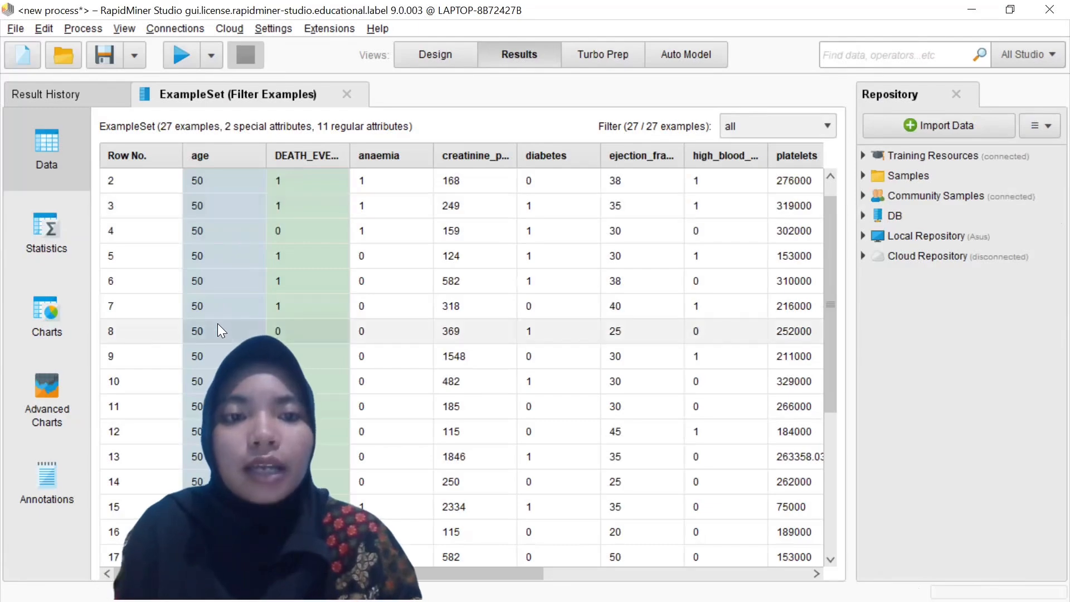
pyautogui.scroll(-5, 217, 323)
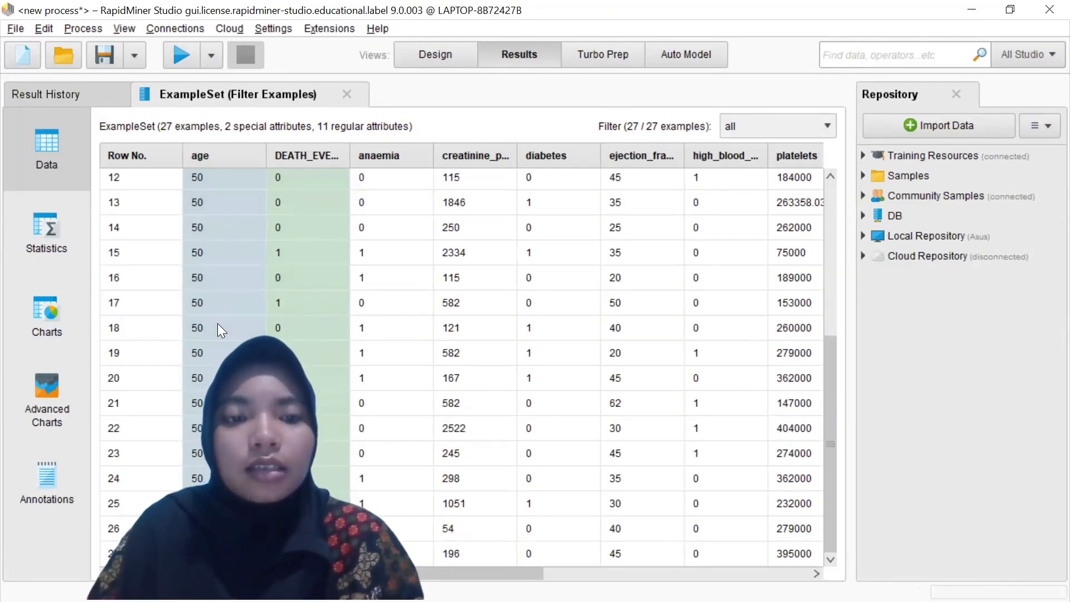
pyautogui.scroll(4, 217, 329)
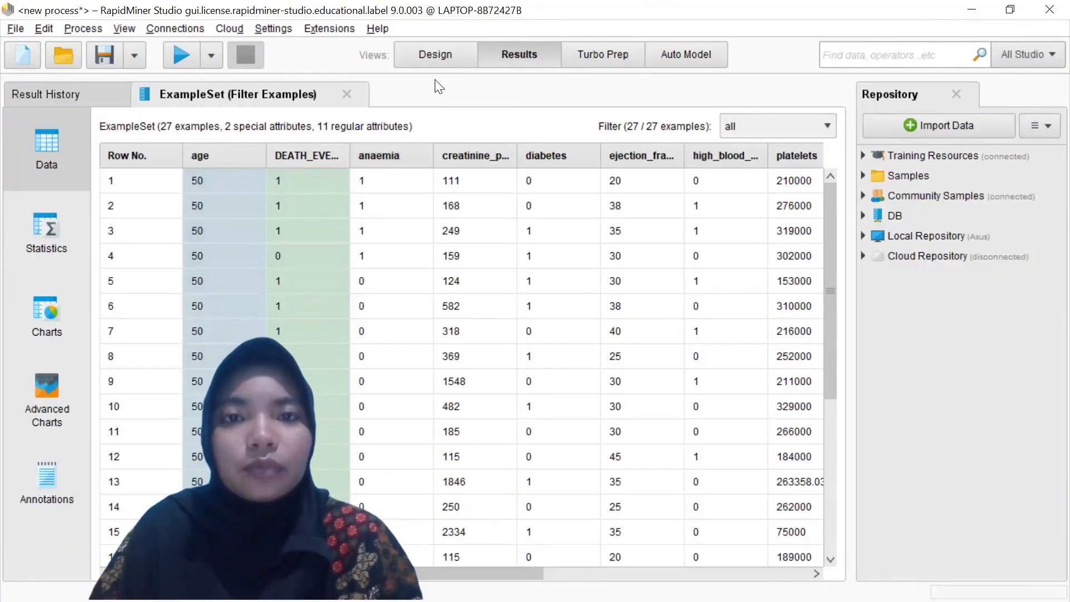
# Search the operators for "sel" and insert Select Attributes between Filter Examples and the process result.
pyautogui.click(436, 60)
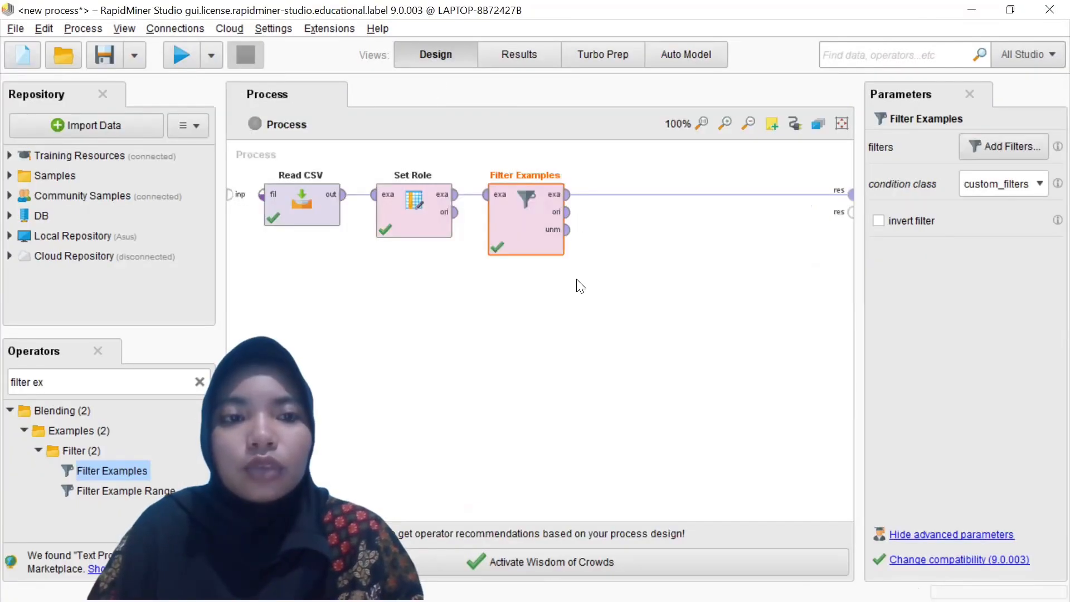
pyautogui.click(63, 382)
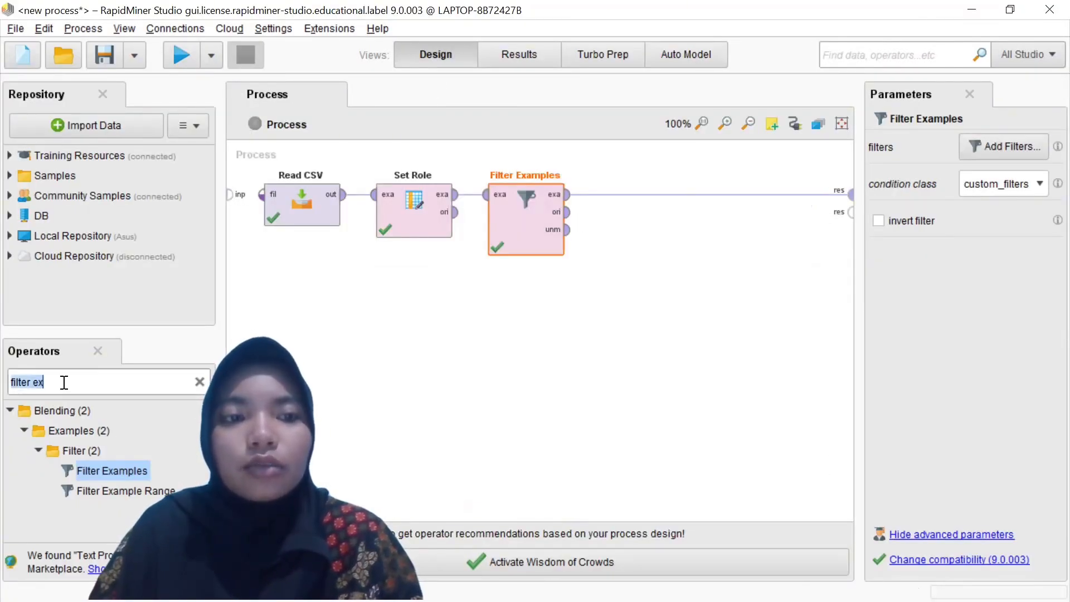
pyautogui.press('BackSpace')
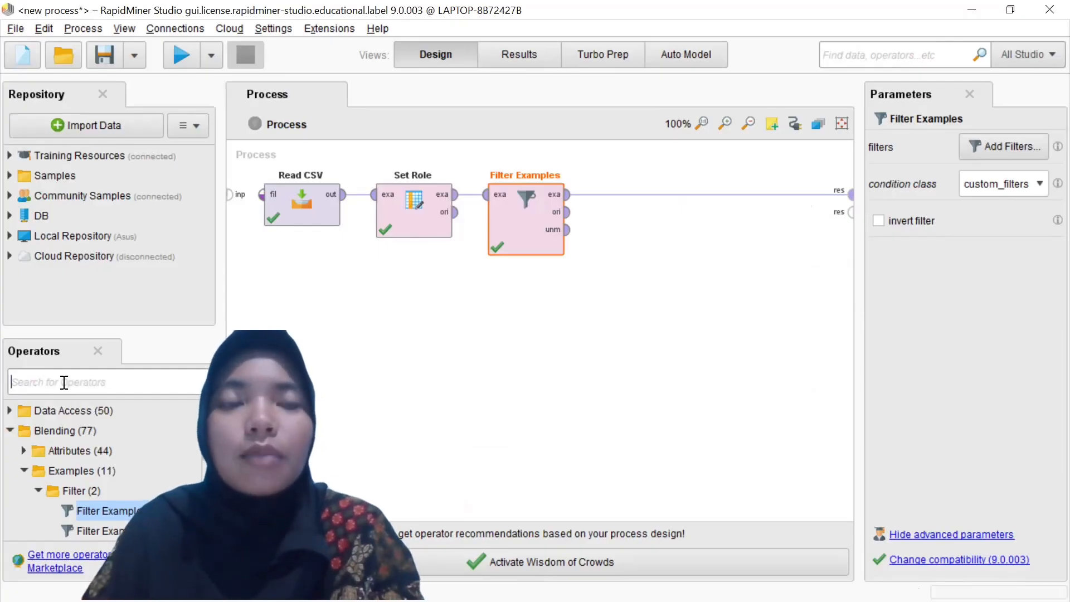
pyautogui.write('sel')
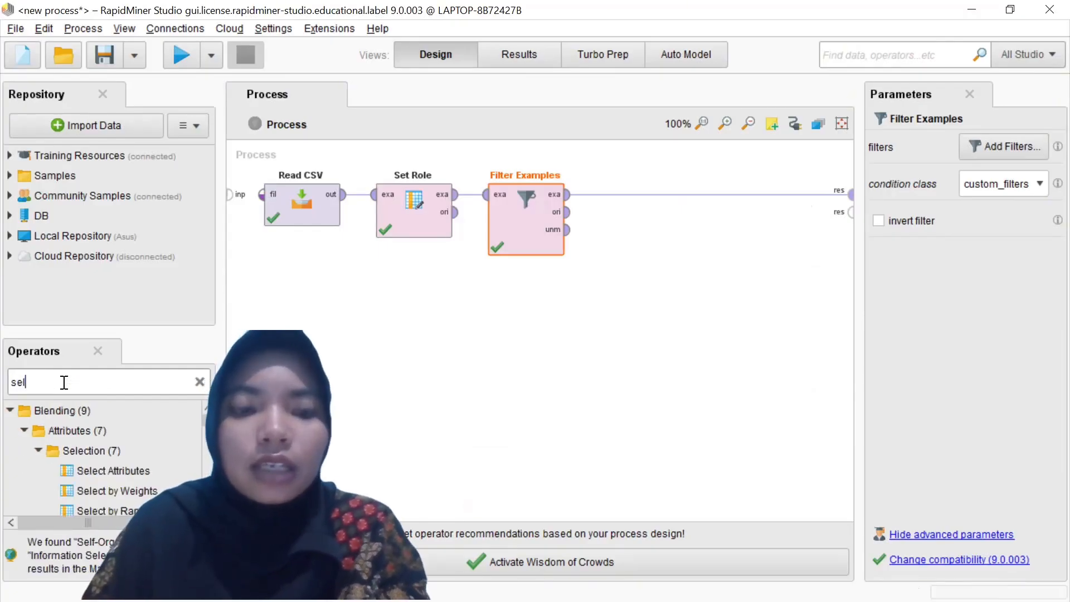
pyautogui.moveTo(98, 469); pyautogui.dragTo(637, 234)
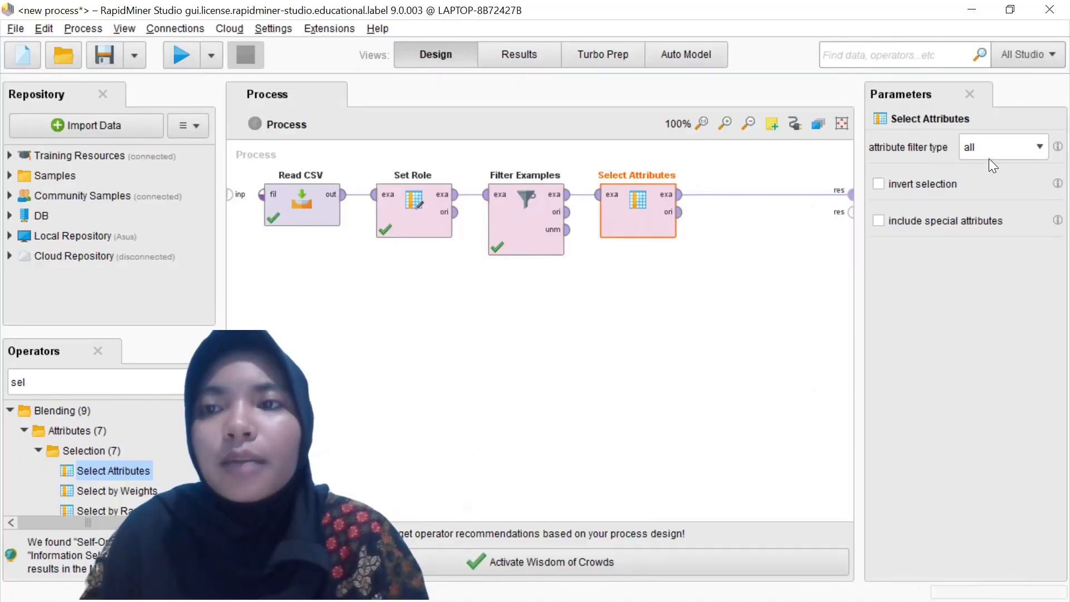
# Look through the attribute filter type options of Select Attributes without choosing a different one.
pyautogui.click(1035, 148)
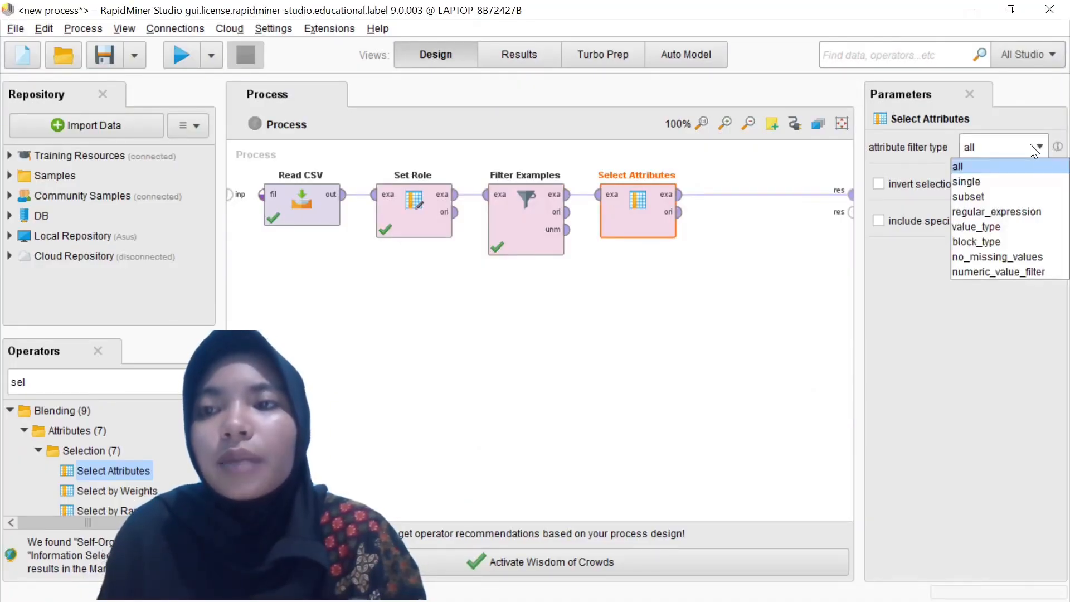
pyautogui.click(700, 280)
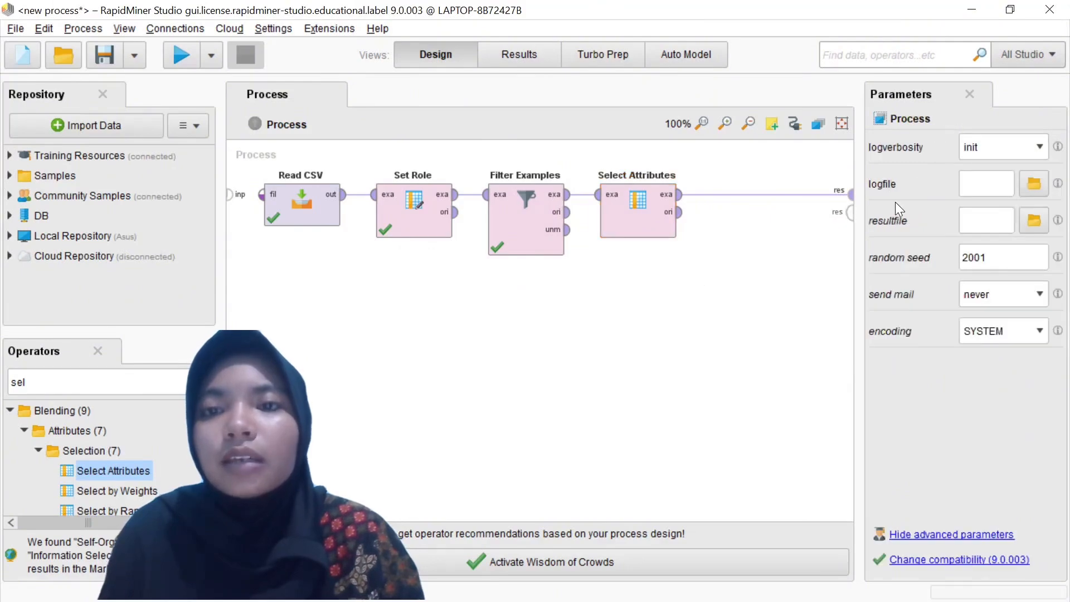
pyautogui.click(624, 234)
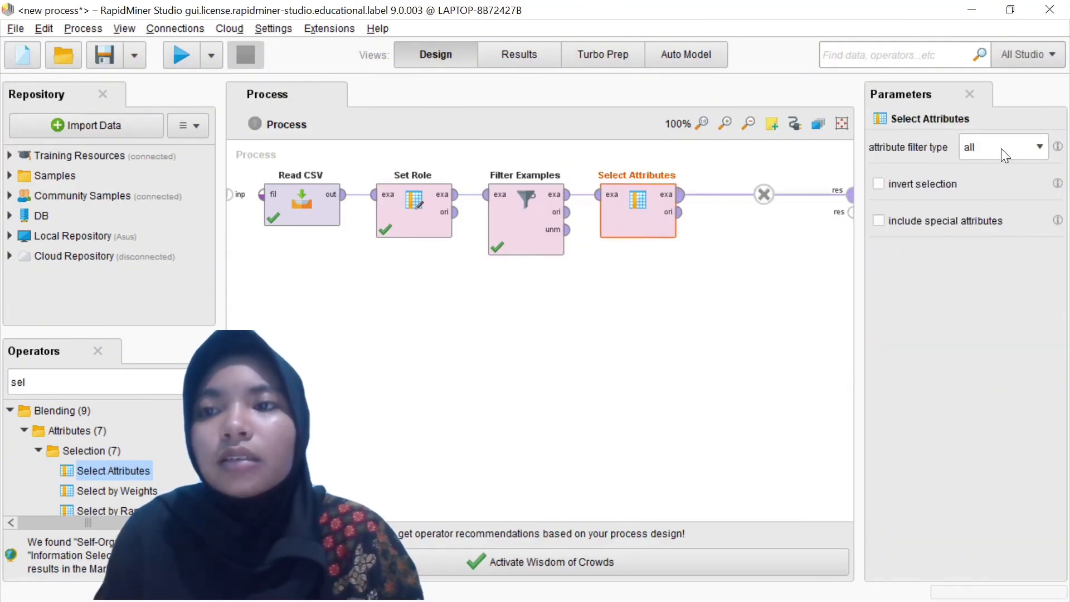
pyautogui.click(1037, 143)
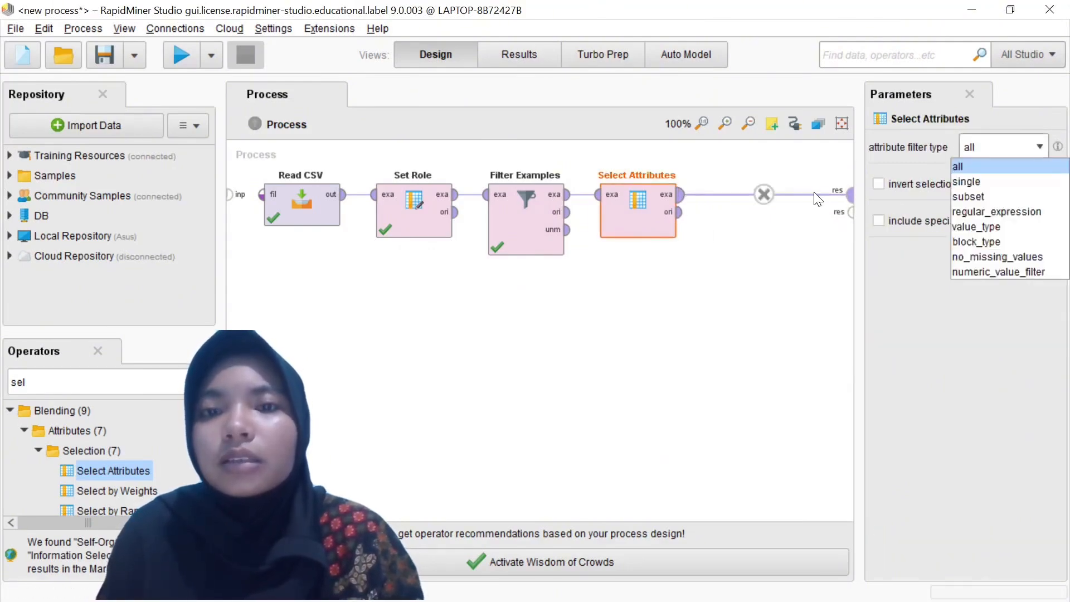
pyautogui.click(779, 223)
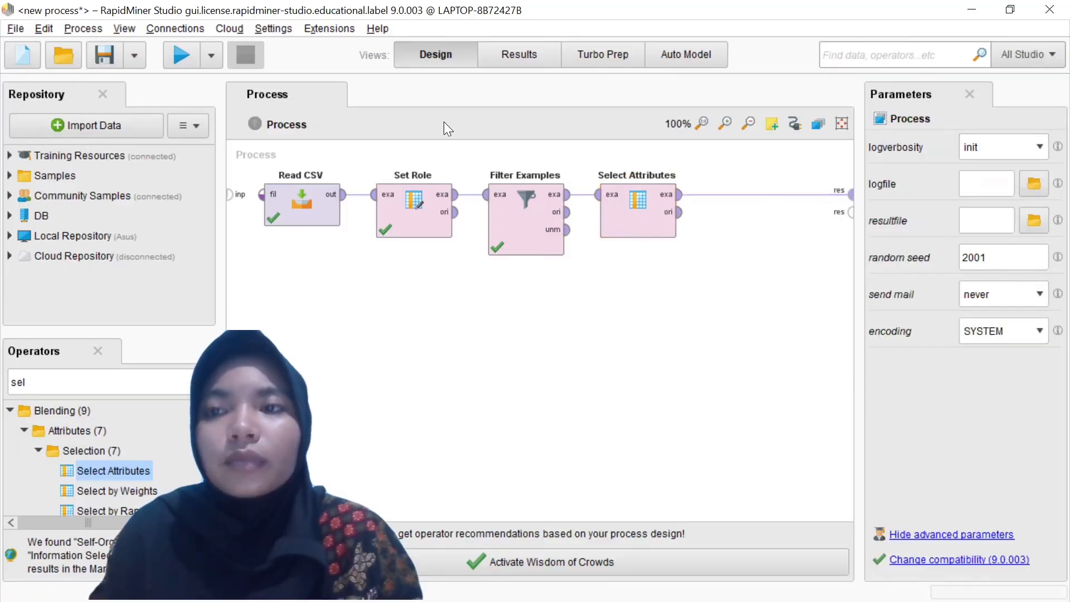
# Run the process with Select Attributes and look through the rows of the resulting example set.
pyautogui.click(172, 61)
pyautogui.scroll(-2, 311, 230)
pyautogui.scroll(2, 311, 230)
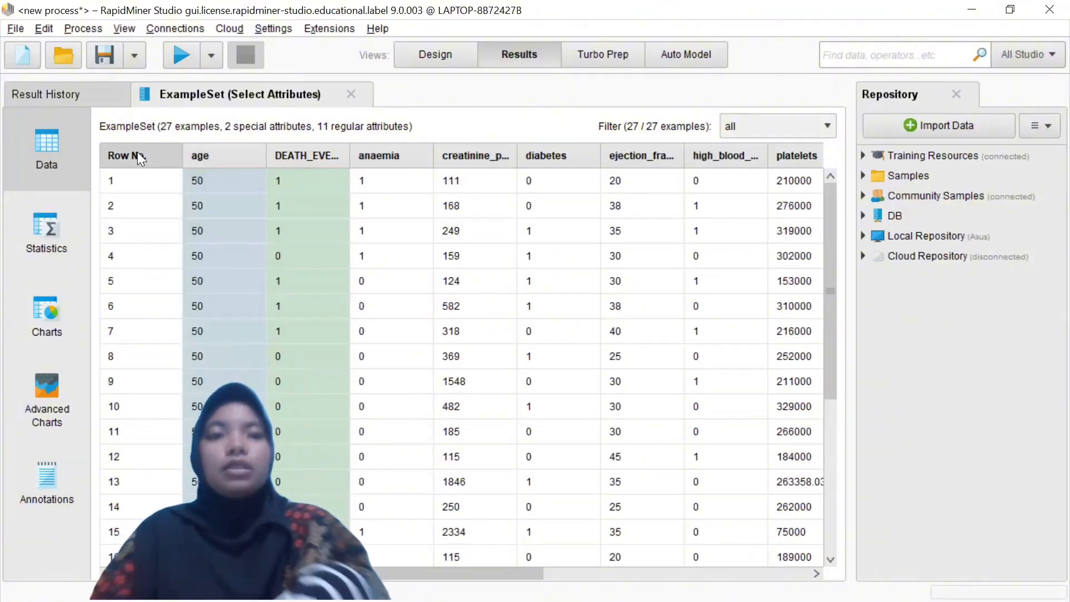
# Review the statistics of all attributes in the Select Attributes result.
pyautogui.click(48, 259)
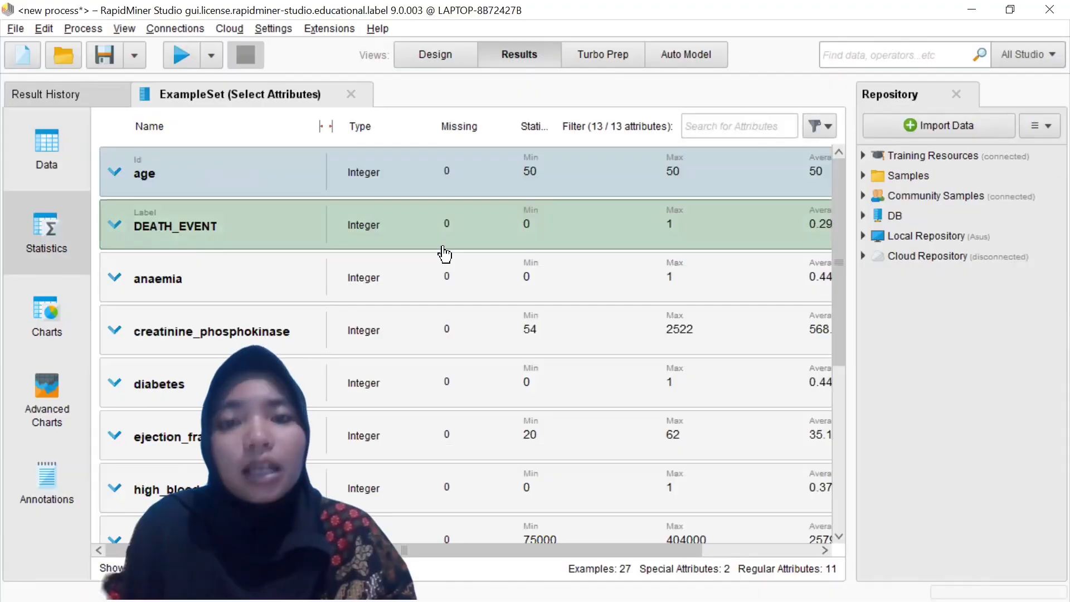
pyautogui.scroll(-1, 444, 255)
pyautogui.scroll(-1, 444, 255)
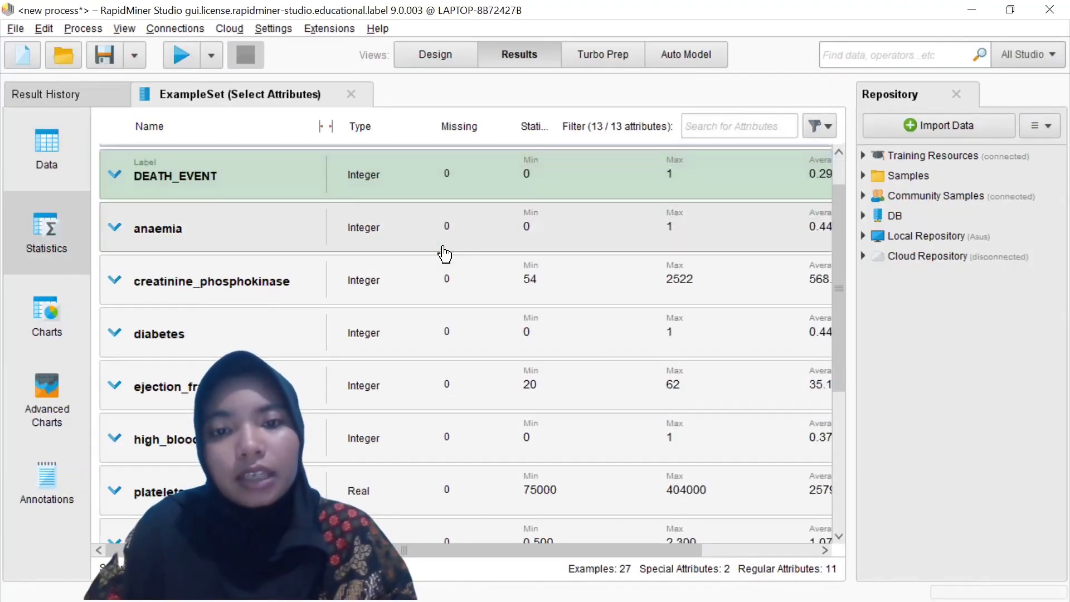
pyautogui.scroll(-10, 444, 252)
pyautogui.scroll(3, 446, 253)
pyautogui.scroll(5, 443, 252)
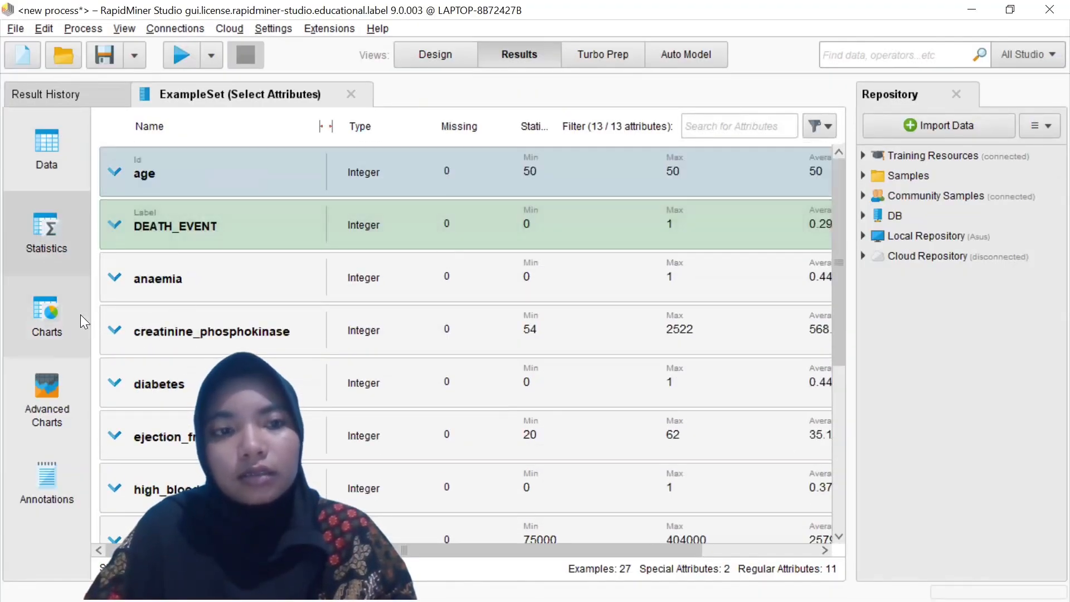
# View the result's scatter chart, its advanced chart configuration and its source annotation.
pyautogui.click(66, 314)
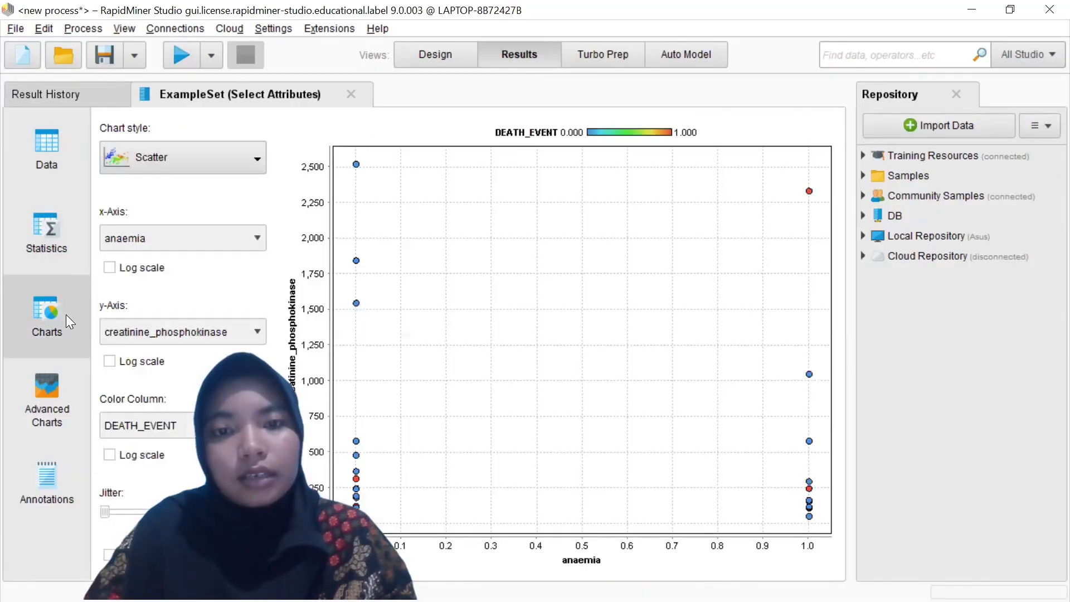
pyautogui.click(264, 160)
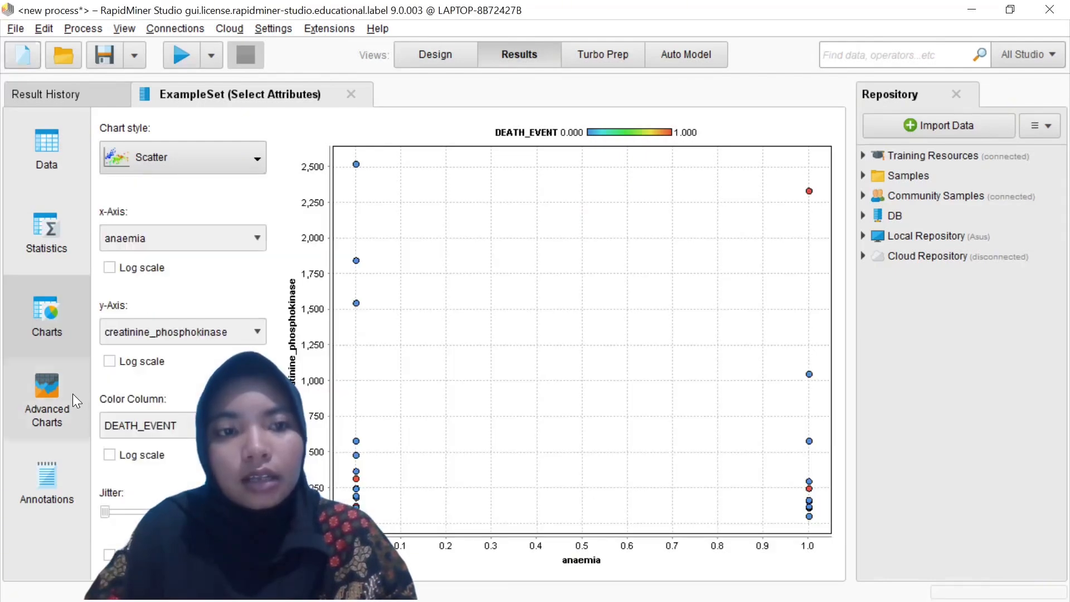
pyautogui.click(73, 394)
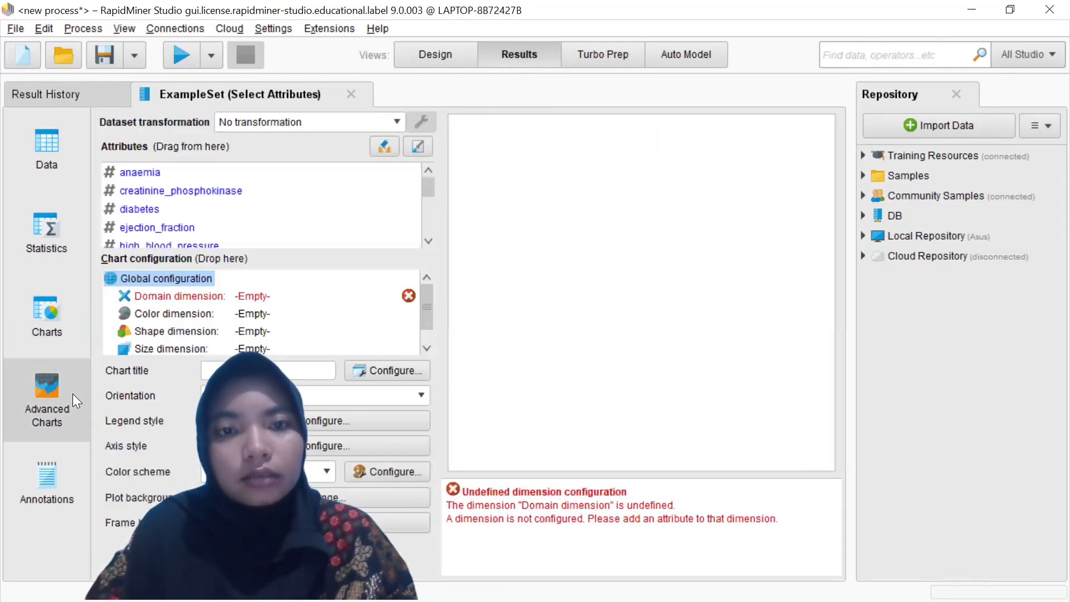
pyautogui.click(64, 488)
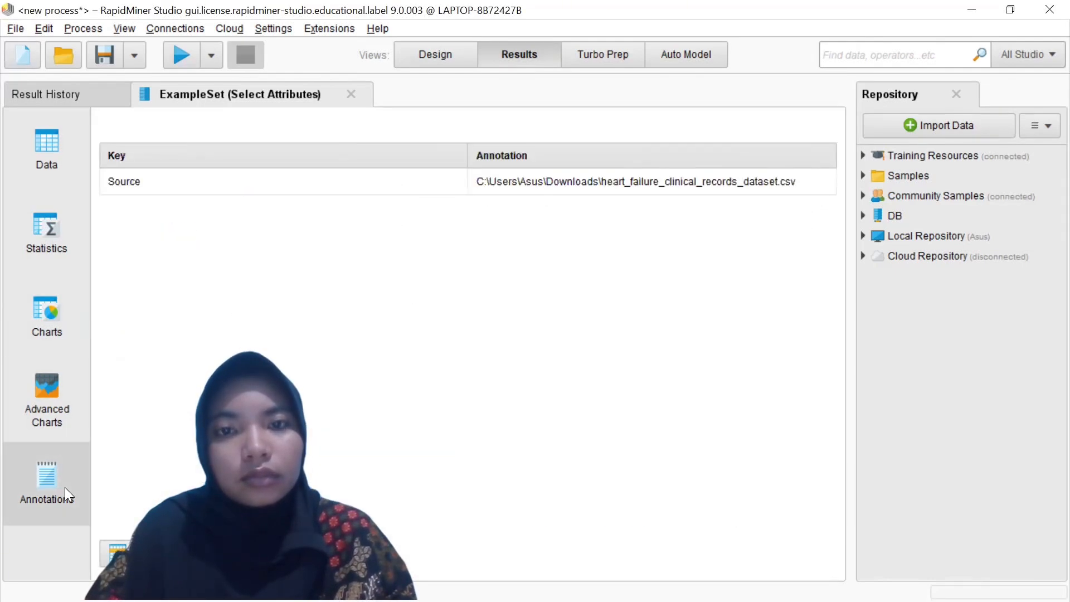
# Return to the process design, search the operators for "nor" and add Normalize after Select Attributes.
pyautogui.click(427, 56)
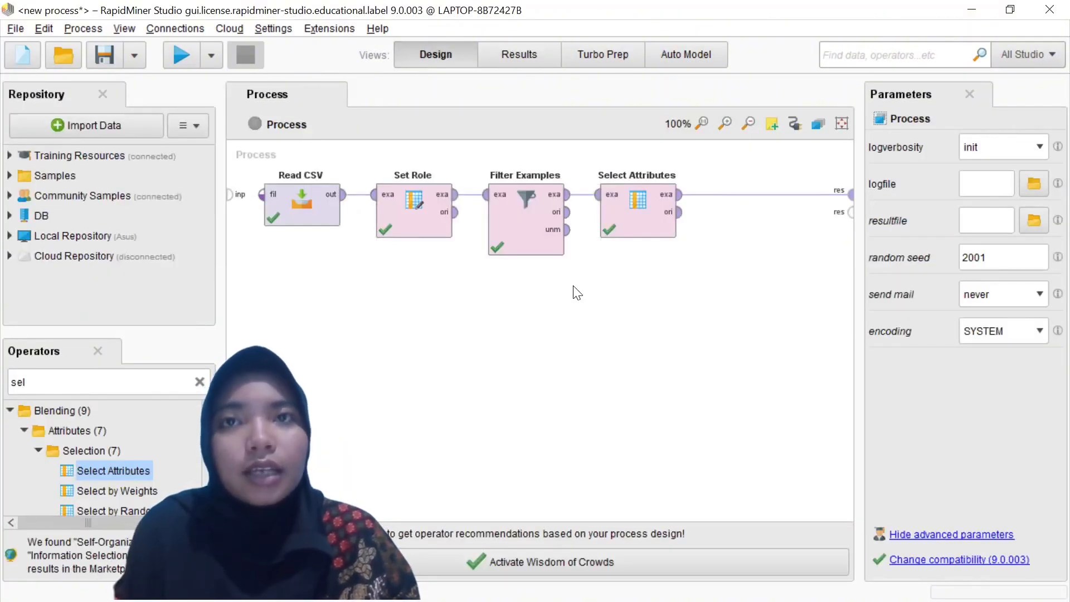
pyautogui.doubleClick(92, 383)
pyautogui.press('BackSpace')
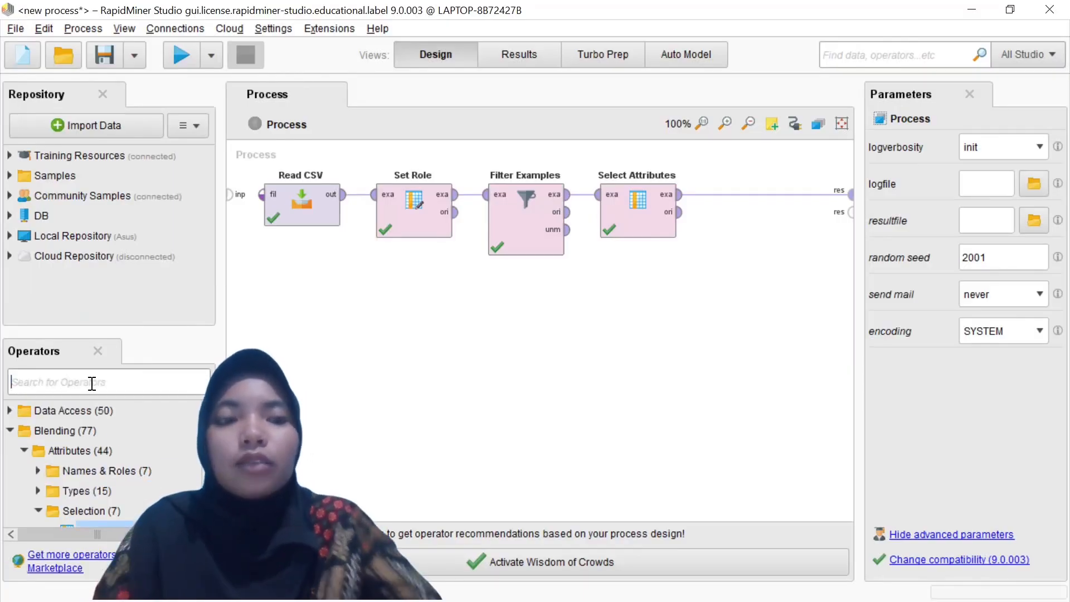
pyautogui.write('nor')
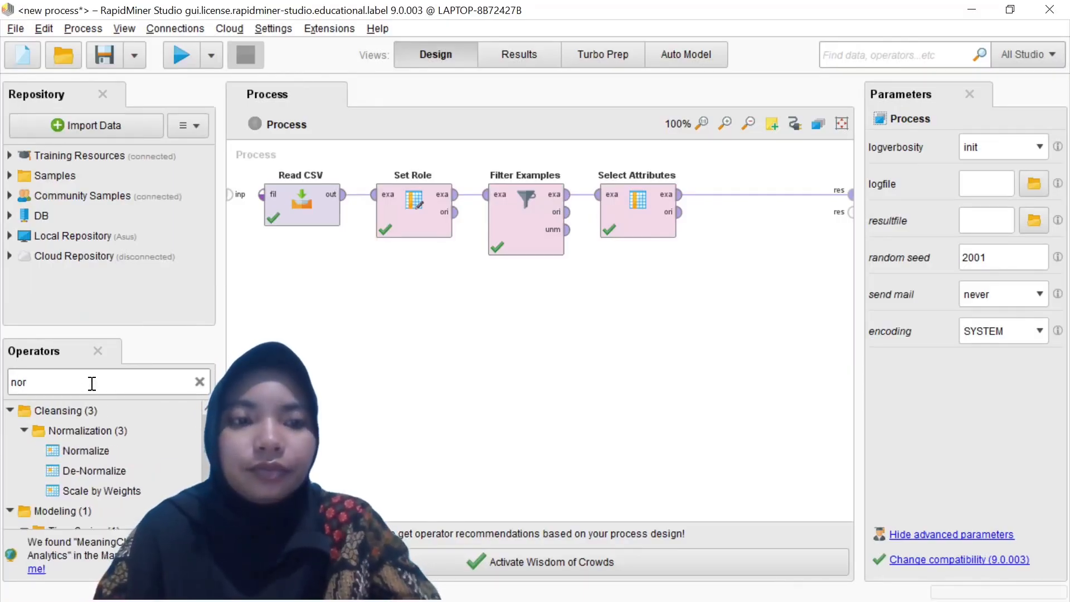
pyautogui.moveTo(82, 453); pyautogui.dragTo(756, 227)
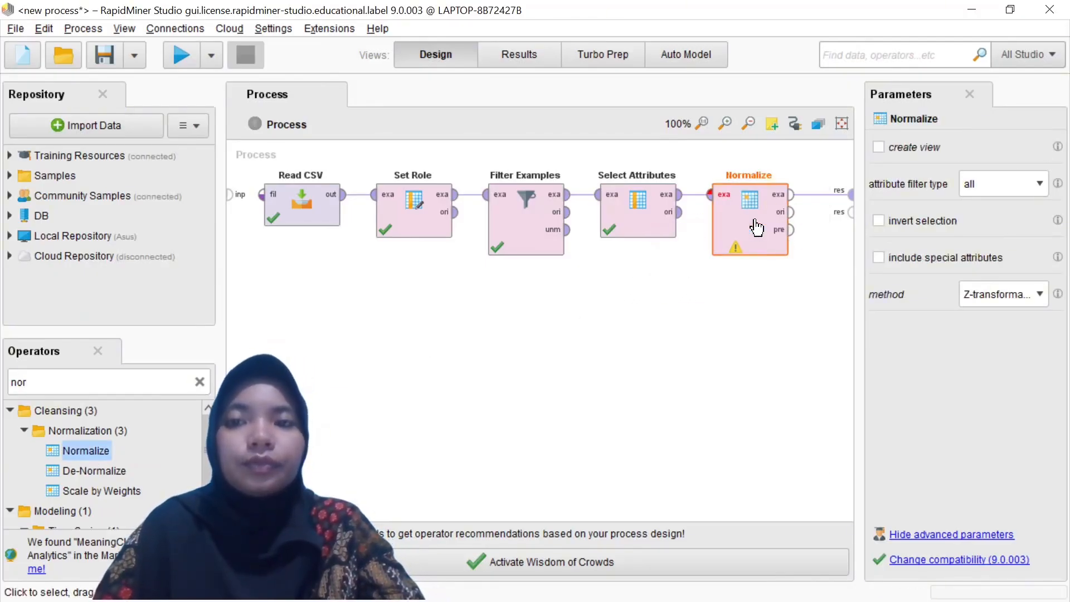
# Connect Normalize's example ports between Select Attributes and the first process result.
pyautogui.click(790, 212)
pyautogui.rightClick(827, 204)
pyautogui.moveTo(723, 208)
pyautogui.mouseDown()
pyautogui.moveTo(678, 209)
pyautogui.moveTo(705, 205)
pyautogui.mouseUp()
pyautogui.click(705, 196)
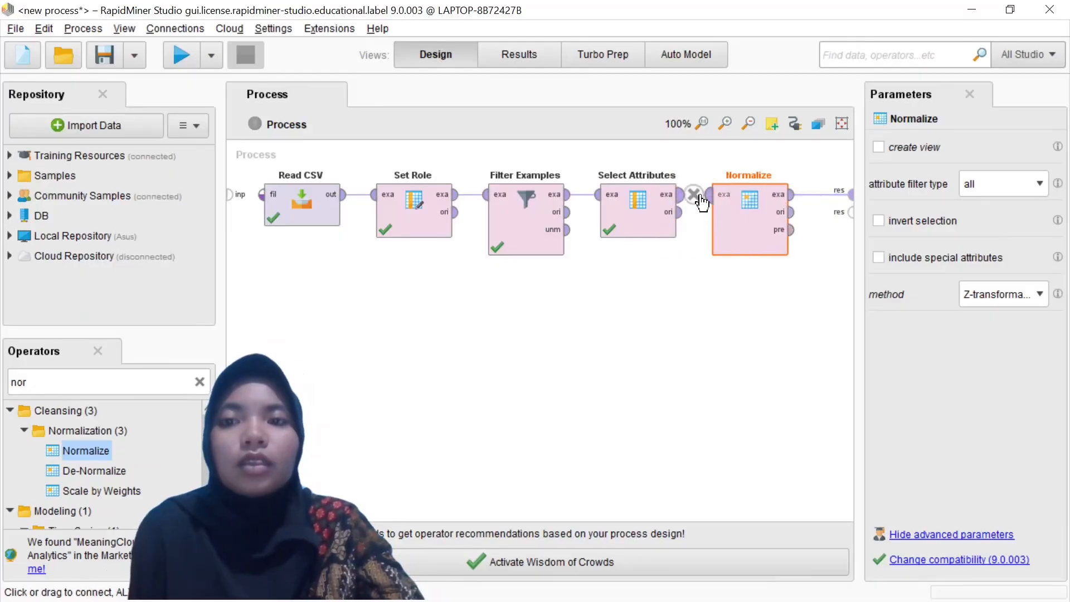
pyautogui.click(683, 196)
pyautogui.click(683, 204)
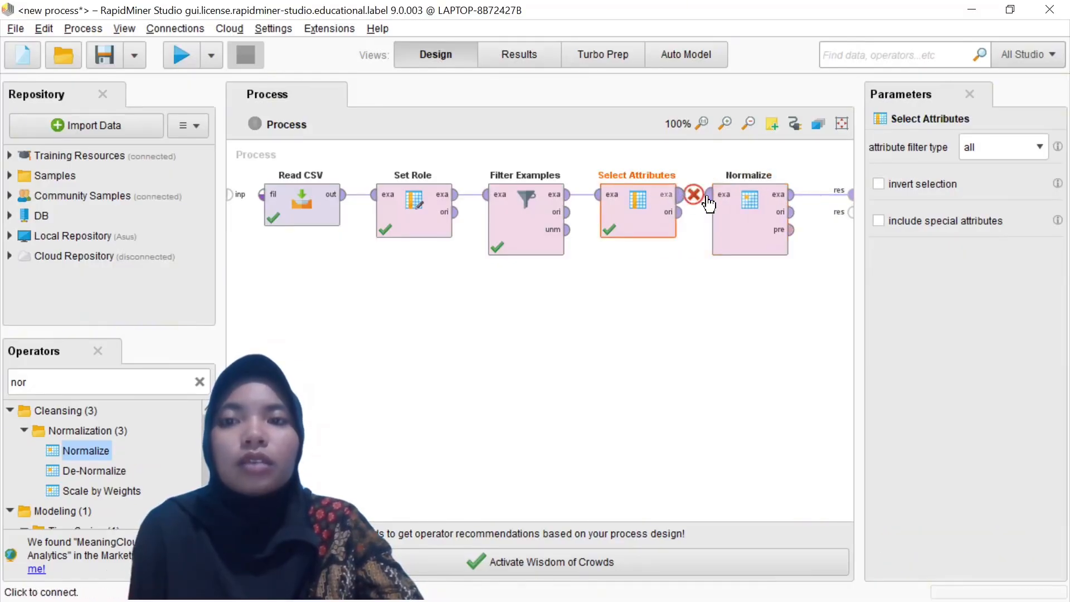
pyautogui.moveTo(748, 218); pyautogui.dragTo(761, 264)
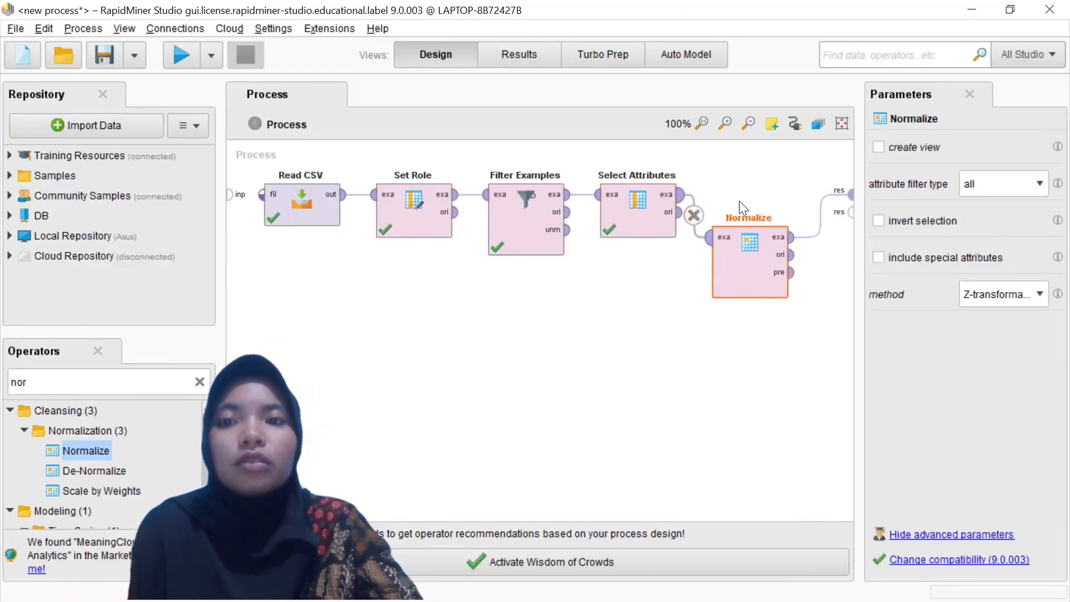
pyautogui.click(739, 202)
pyautogui.click(754, 242)
pyautogui.hotkey('ctrl', 'z')
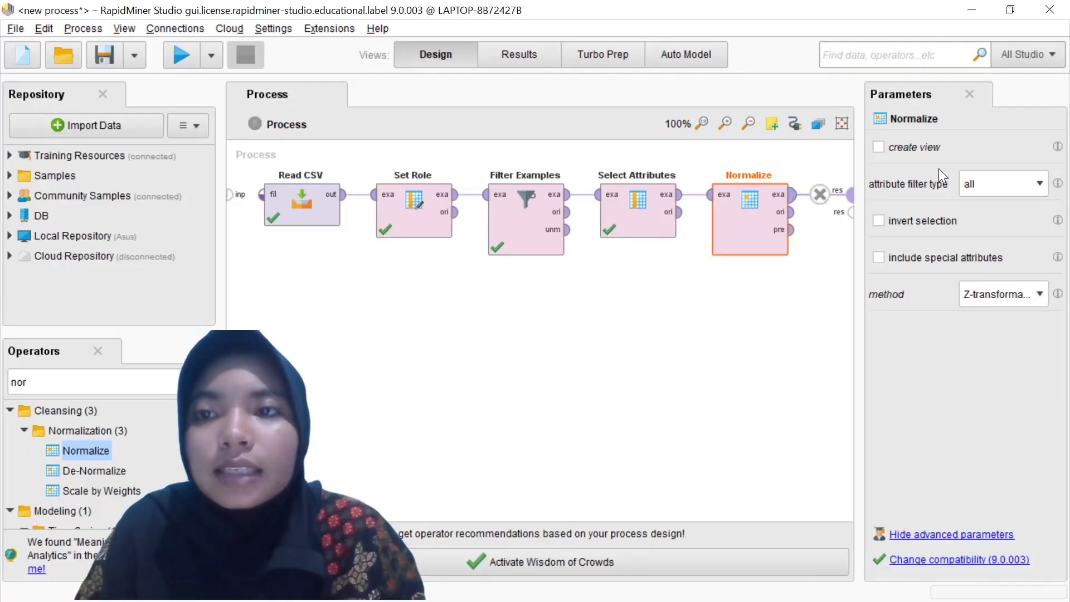
# Look through Normalize's attribute filter type and method options, keeping all and Z-transformation.
pyautogui.click(1040, 184)
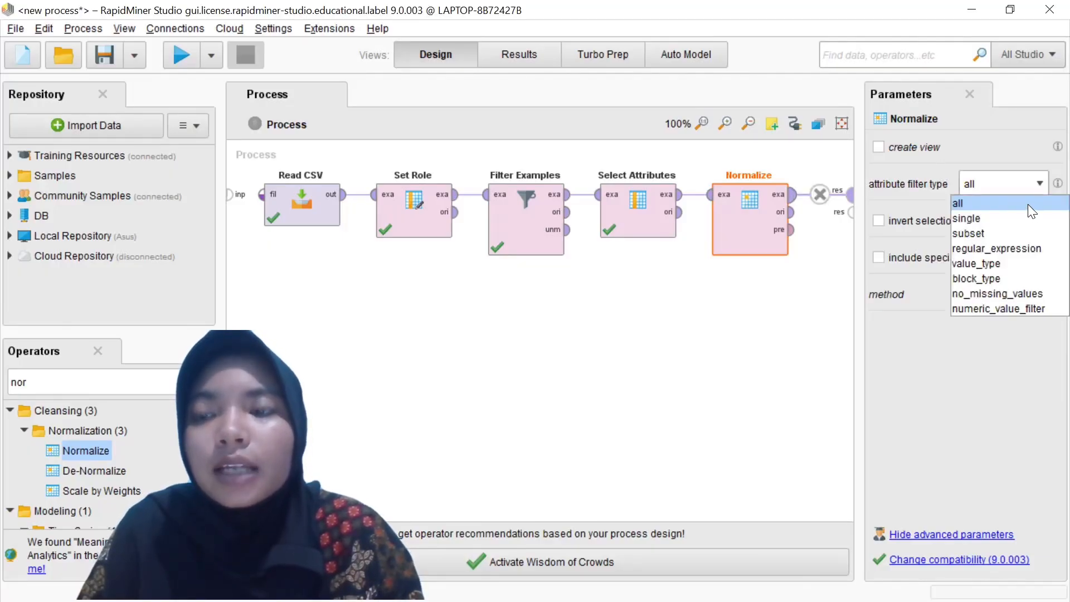
pyautogui.click(1028, 204)
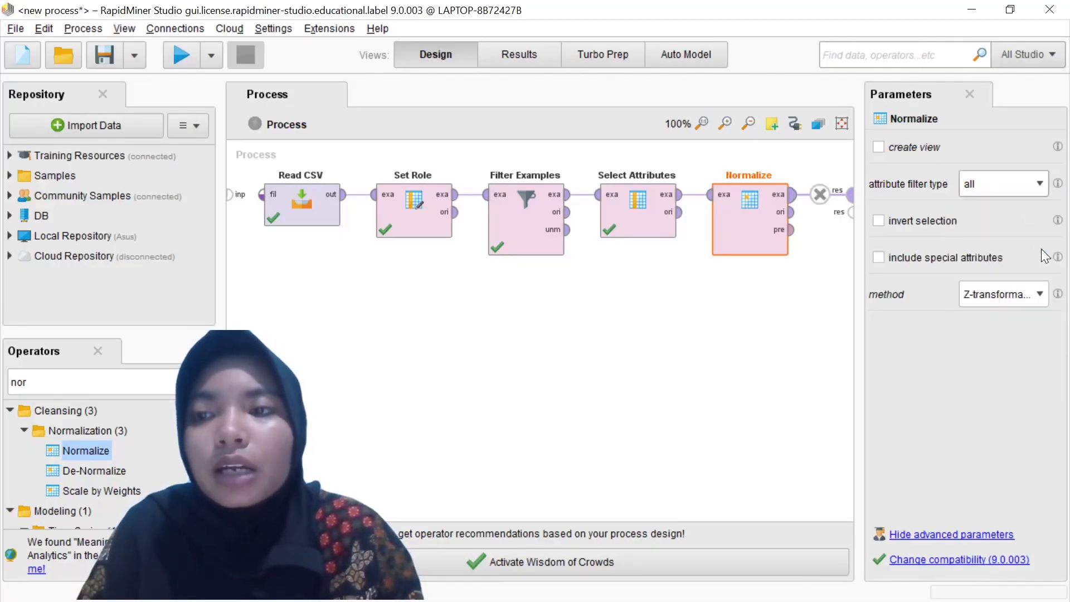
pyautogui.click(1040, 294)
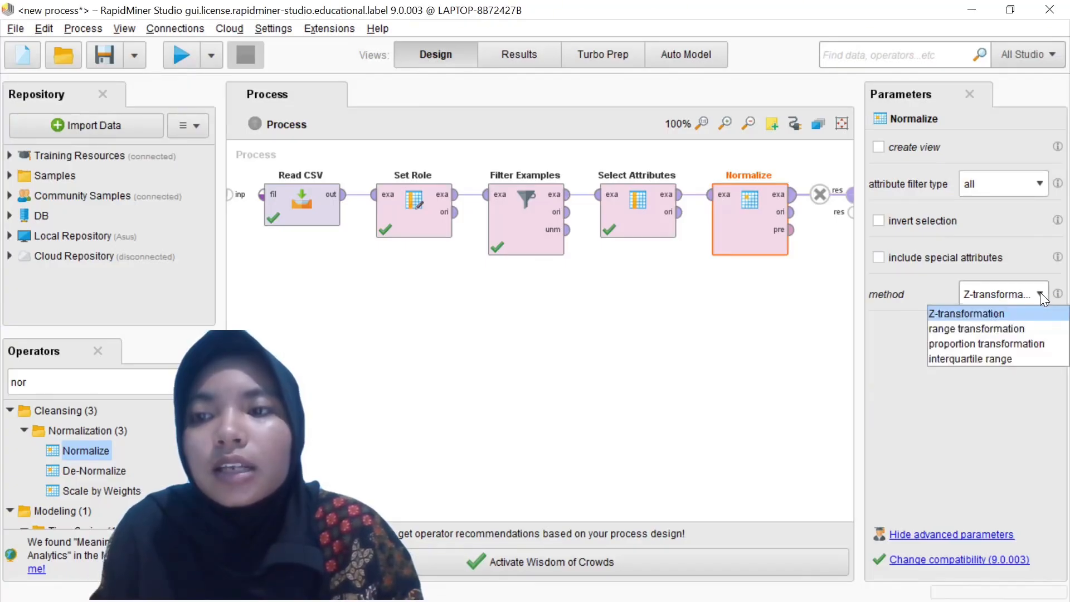
pyautogui.click(697, 318)
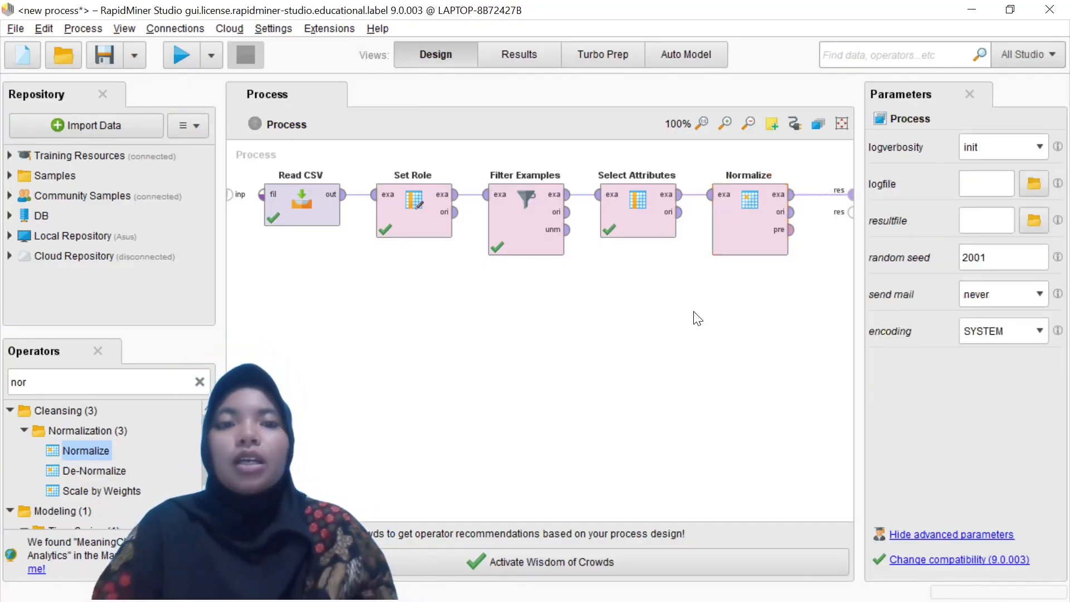
# Search the operators for "split" and place Split Data after Normalize in the operator row.
pyautogui.doubleClick(168, 382)
pyautogui.press('BackSpace')
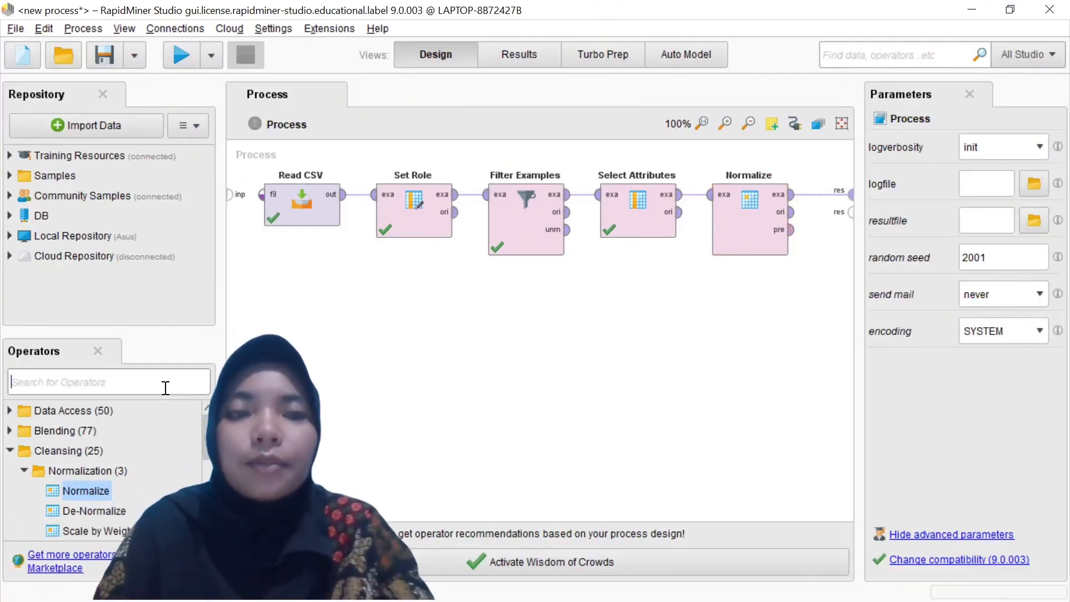
pyautogui.write('spli')
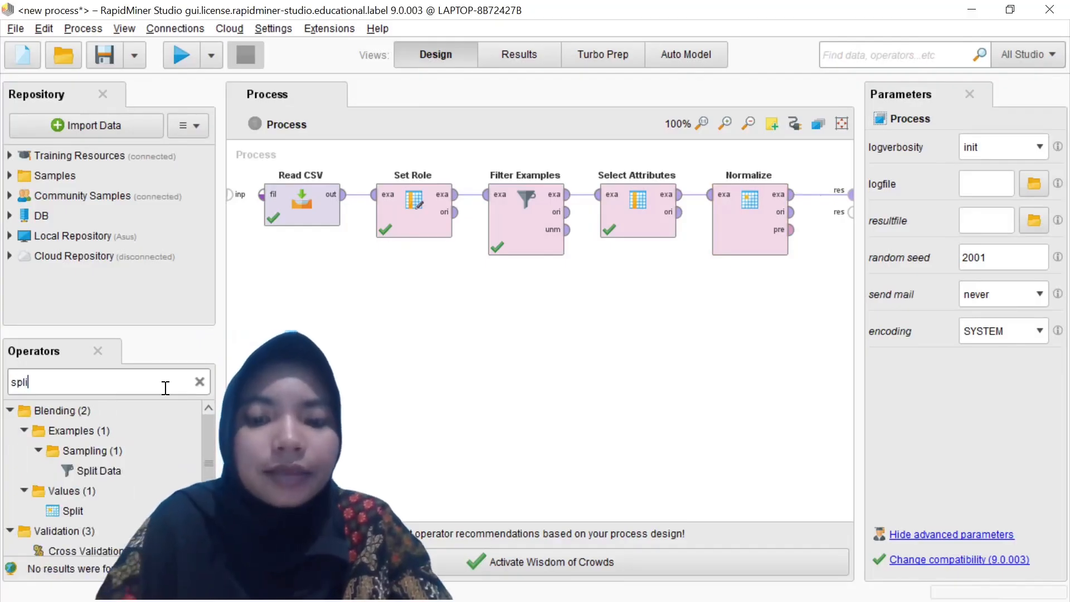
pyautogui.write('t')
pyautogui.moveTo(99, 470); pyautogui.dragTo(610, 389)
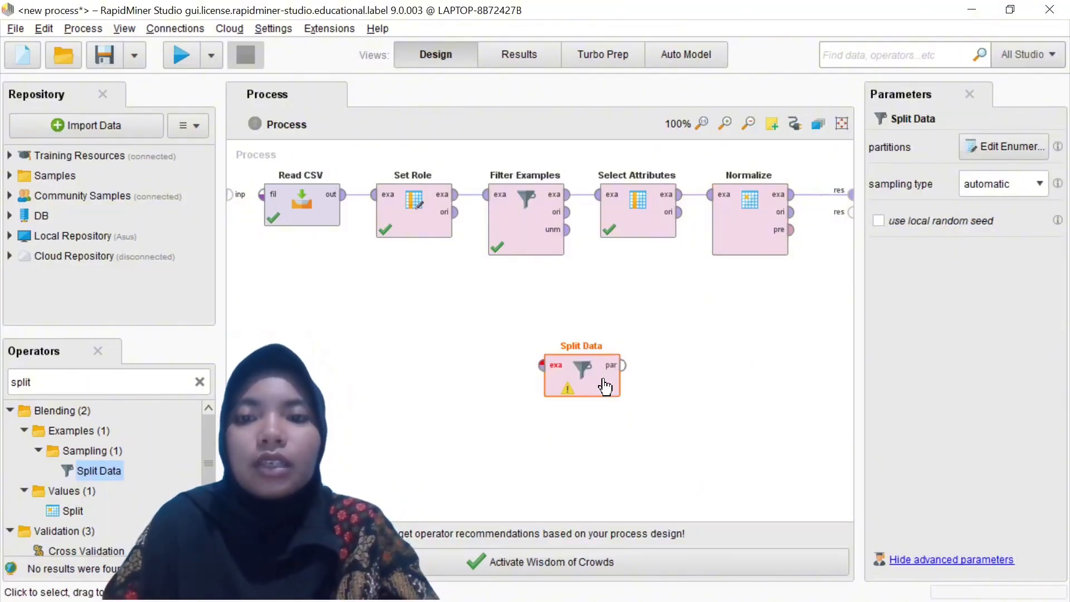
pyautogui.moveTo(604, 386); pyautogui.dragTo(778, 213)
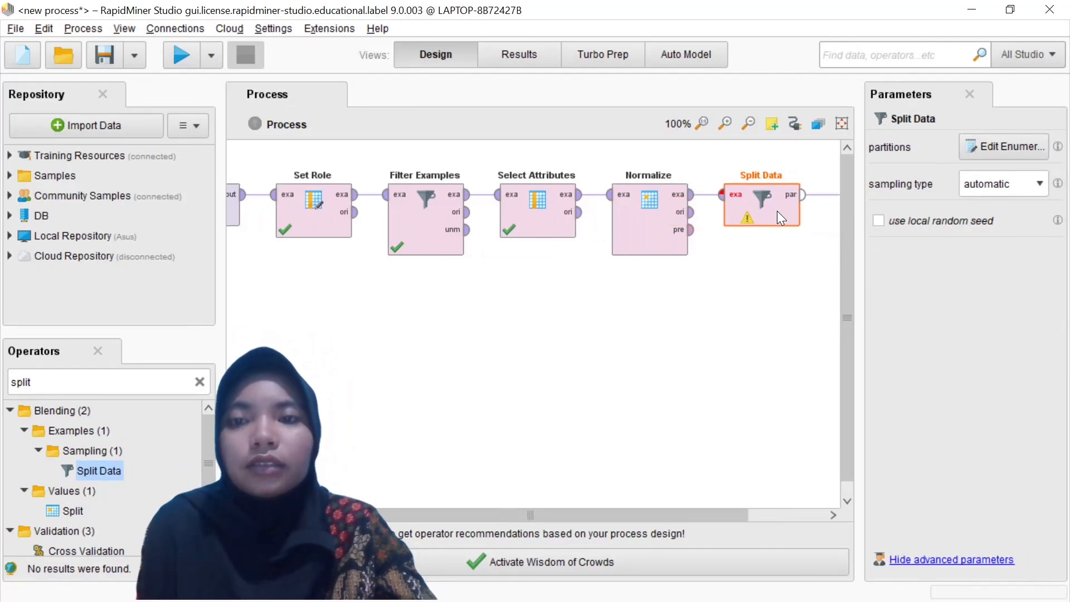
# Remove the direct link from Normalize to the process result and connect Normalize's example output to Split Data.
pyautogui.click(713, 206)
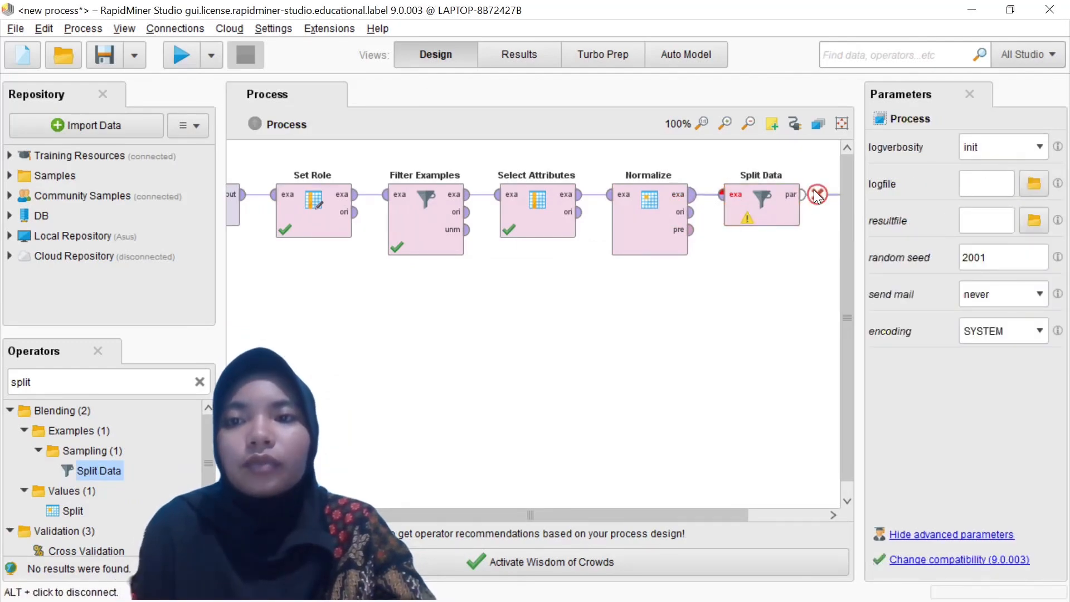
pyautogui.moveTo(778, 214)
pyautogui.mouseDown()
pyautogui.moveTo(780, 260)
pyautogui.moveTo(778, 216)
pyautogui.mouseUp()
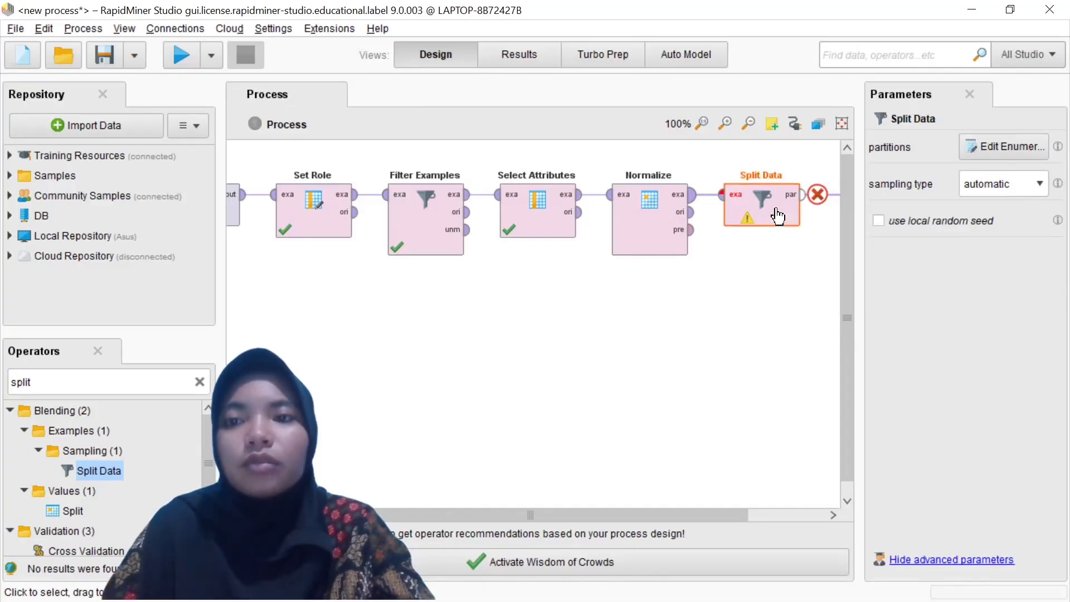
pyautogui.click(828, 191)
pyautogui.click(821, 196)
pyautogui.click(692, 194)
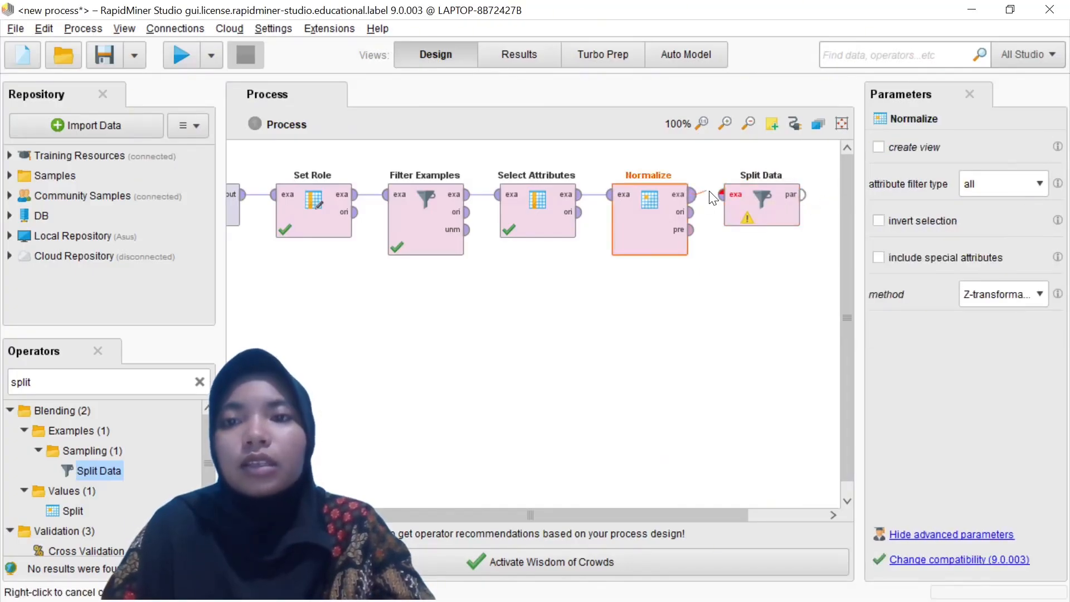
pyautogui.click(726, 199)
pyautogui.click(746, 205)
# Keep Split Data beside Normalize and connect its partition output to the first process result.
pyautogui.moveTo(747, 207); pyautogui.dragTo(691, 207)
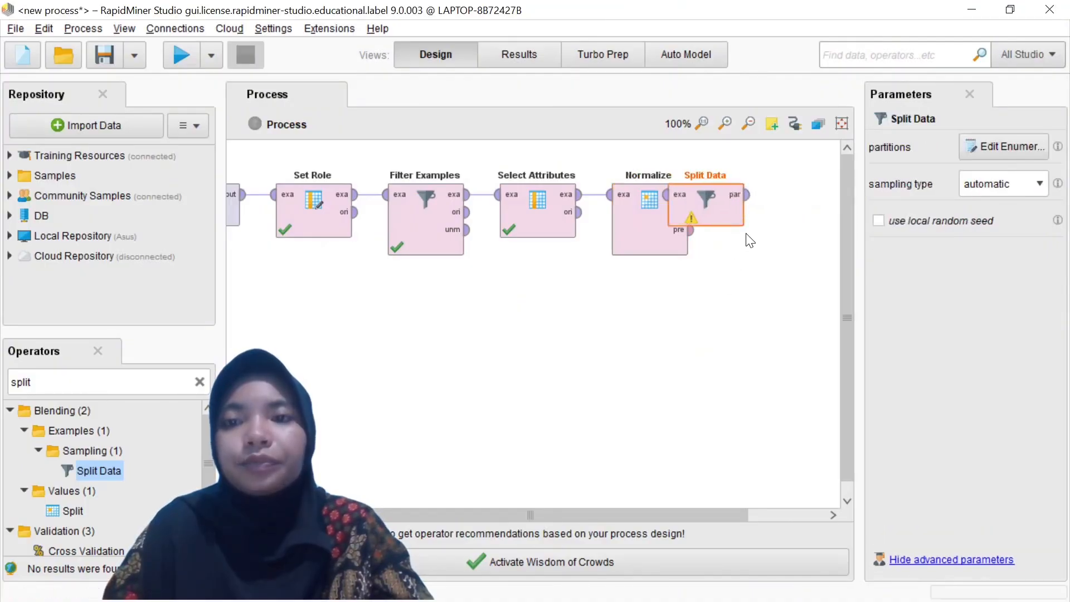
pyautogui.click(748, 195)
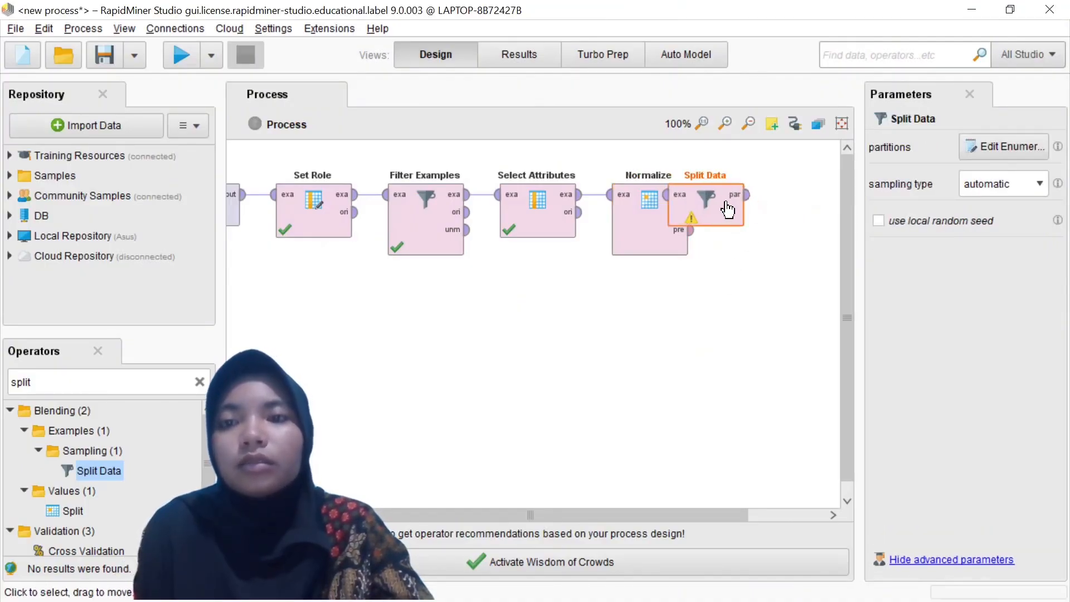
pyautogui.moveTo(719, 210); pyautogui.dragTo(775, 210)
pyautogui.click(802, 197)
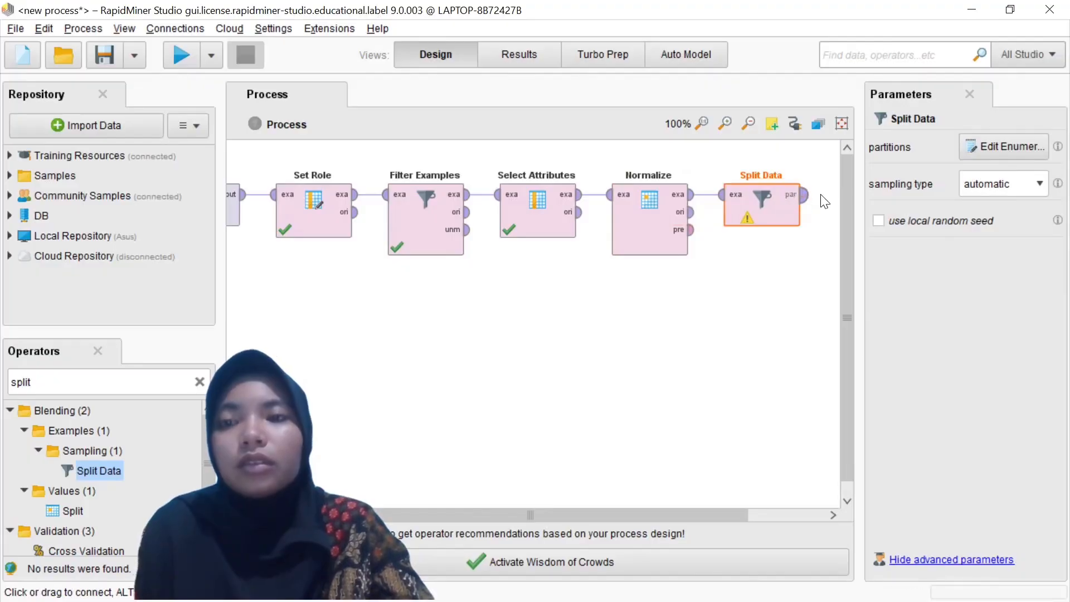
pyautogui.click(838, 195)
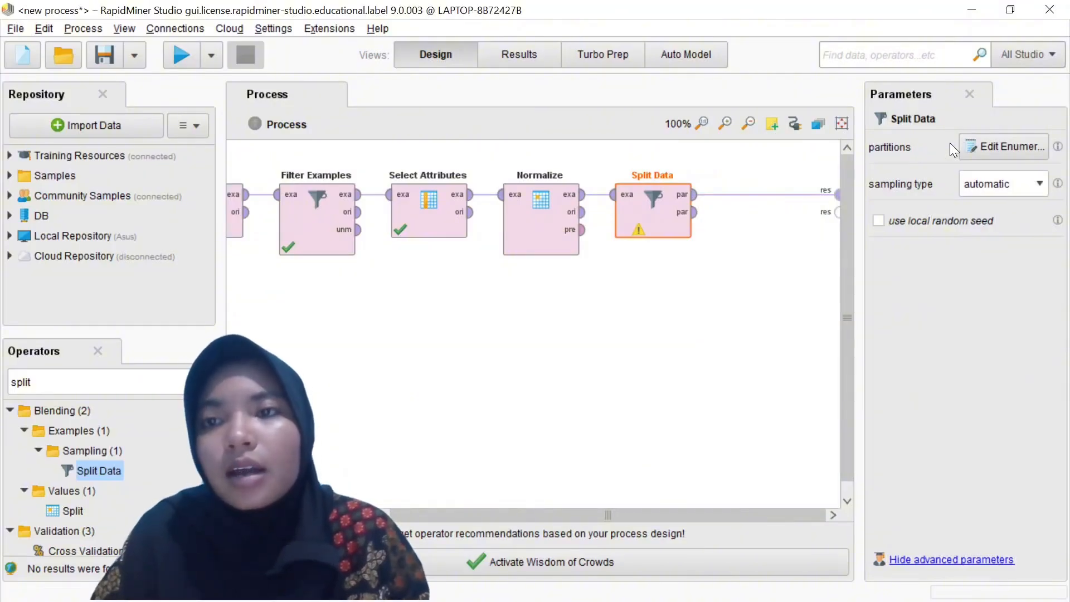
# Define two partitions for Split Data with ratios 0.7 and 0.3.
pyautogui.click(981, 143)
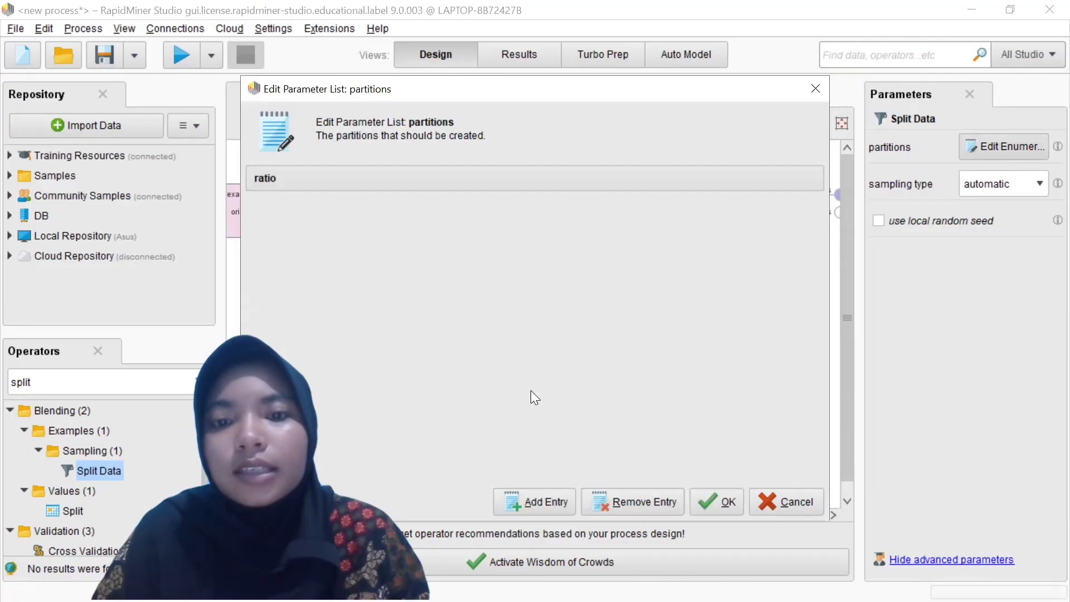
pyautogui.click(536, 502)
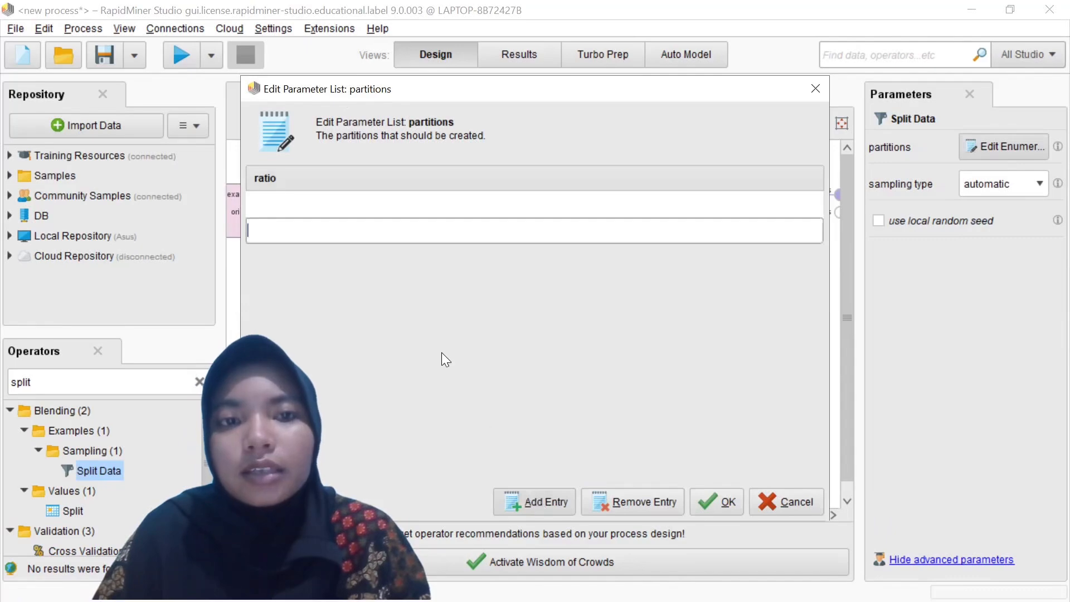
pyautogui.click(284, 212)
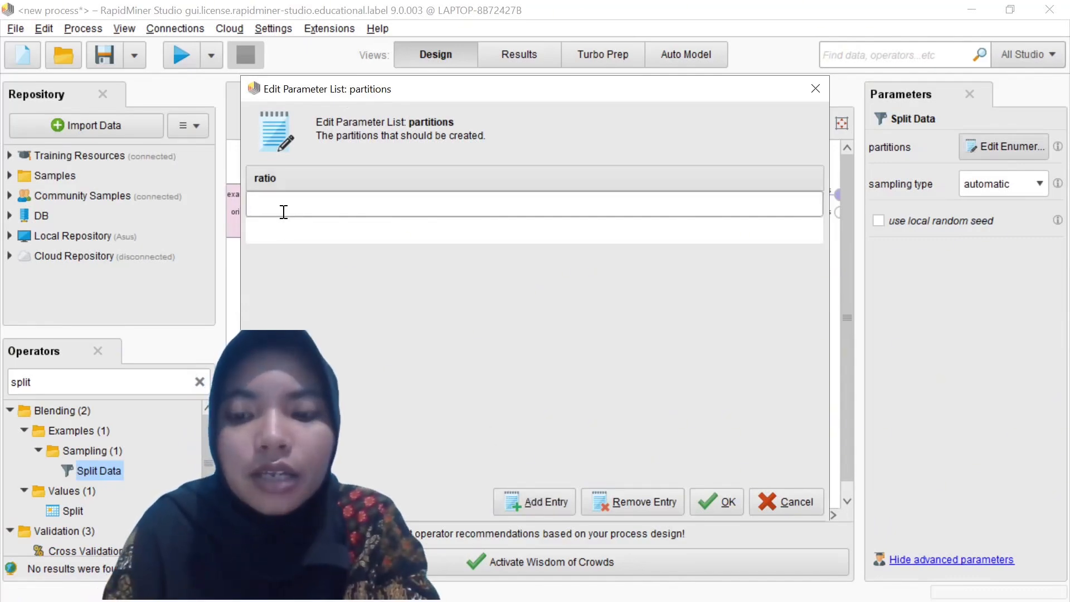
pyautogui.write('0.7')
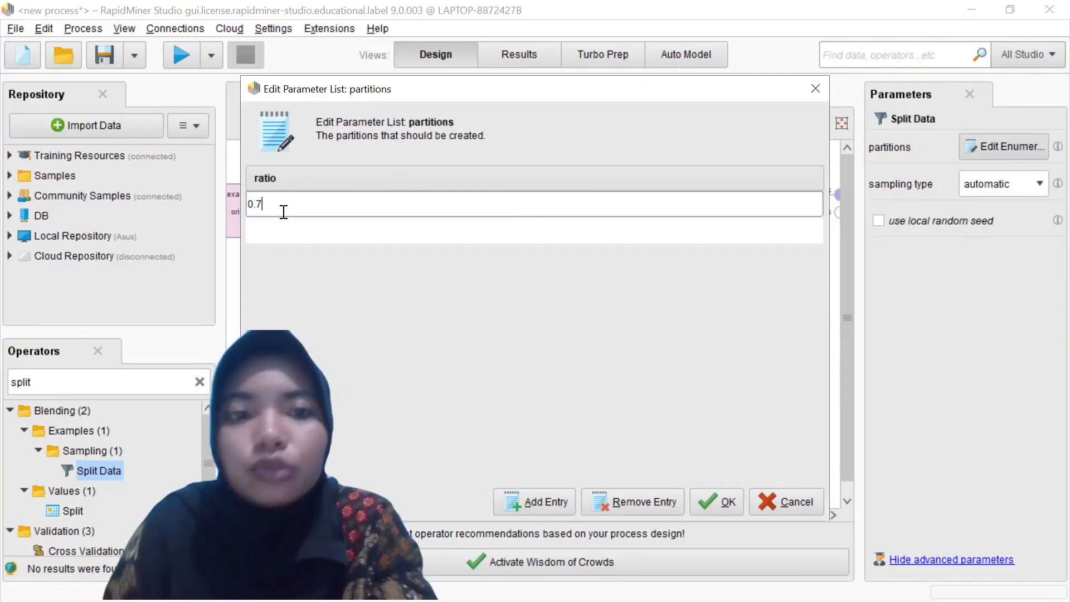
pyautogui.click(283, 231)
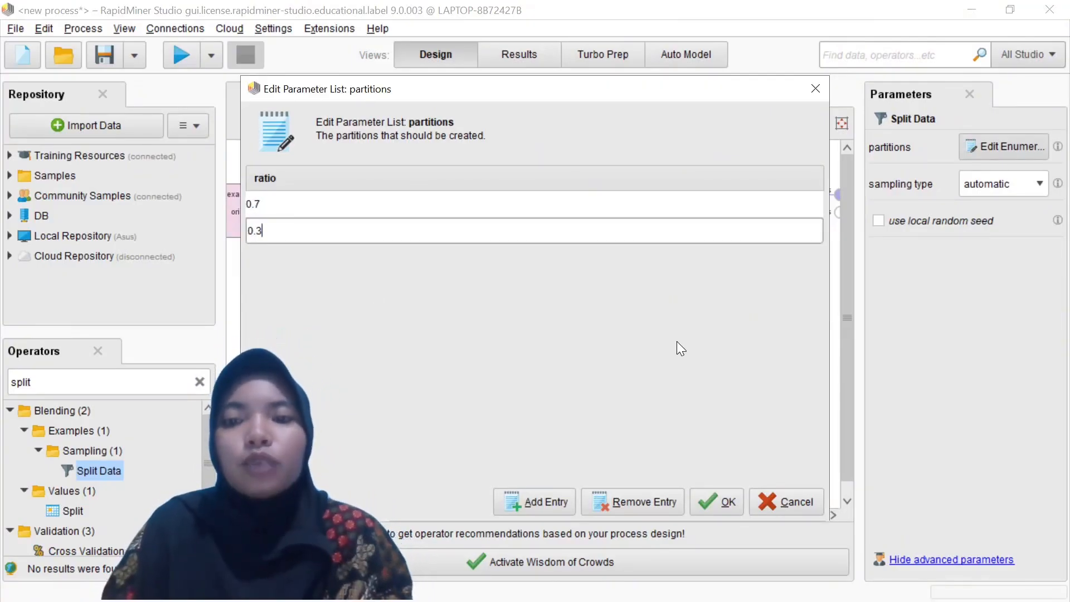
pyautogui.click(724, 498)
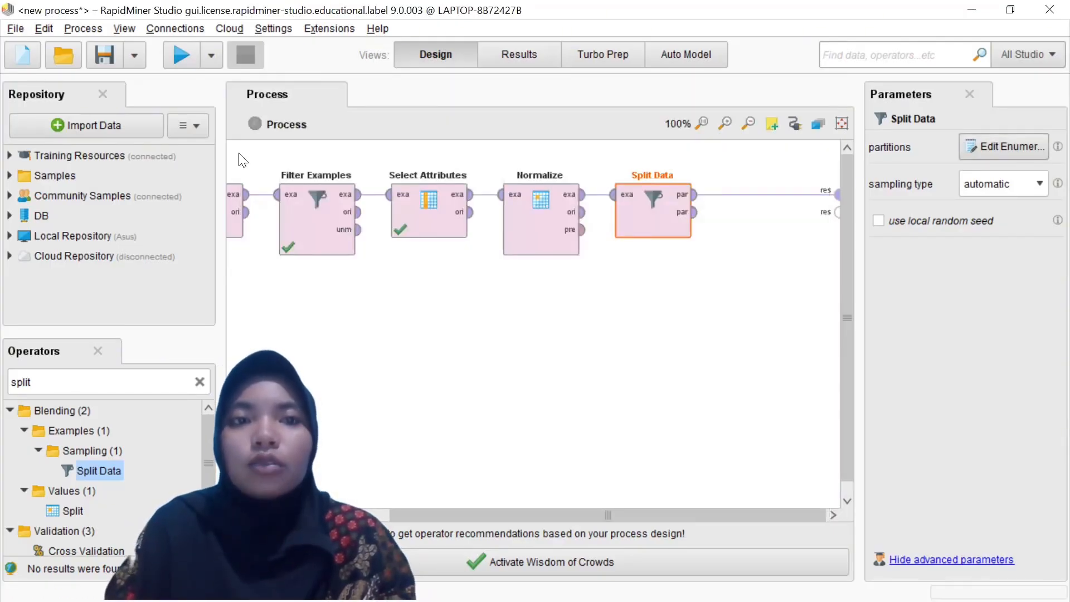
# Run the process with Split Data and look through the rows of the resulting example set.
pyautogui.click(180, 64)
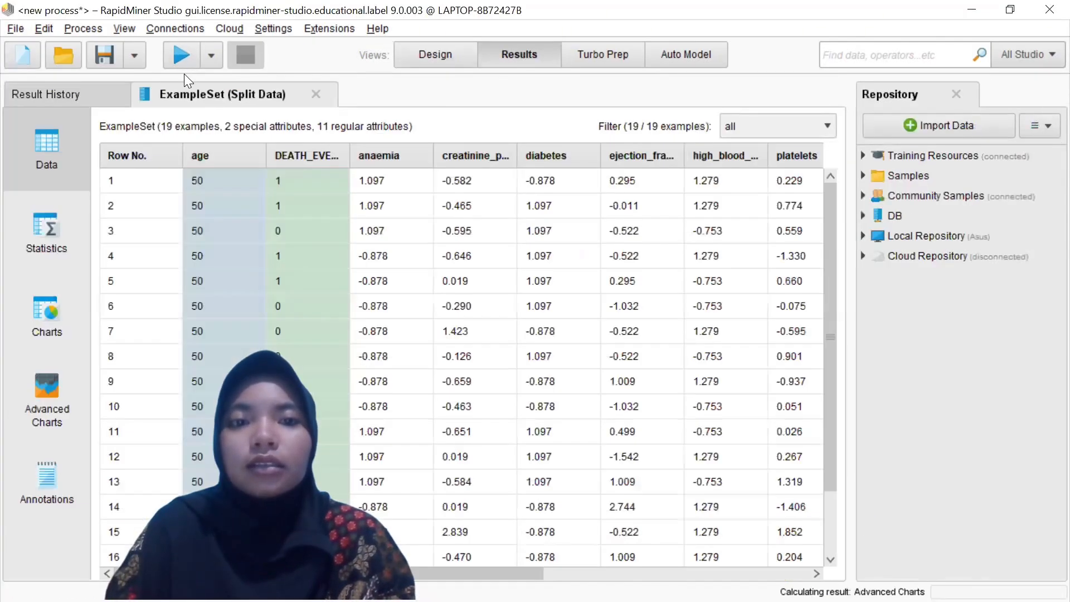
pyautogui.scroll(-1, 369, 278)
pyautogui.scroll(1, 369, 279)
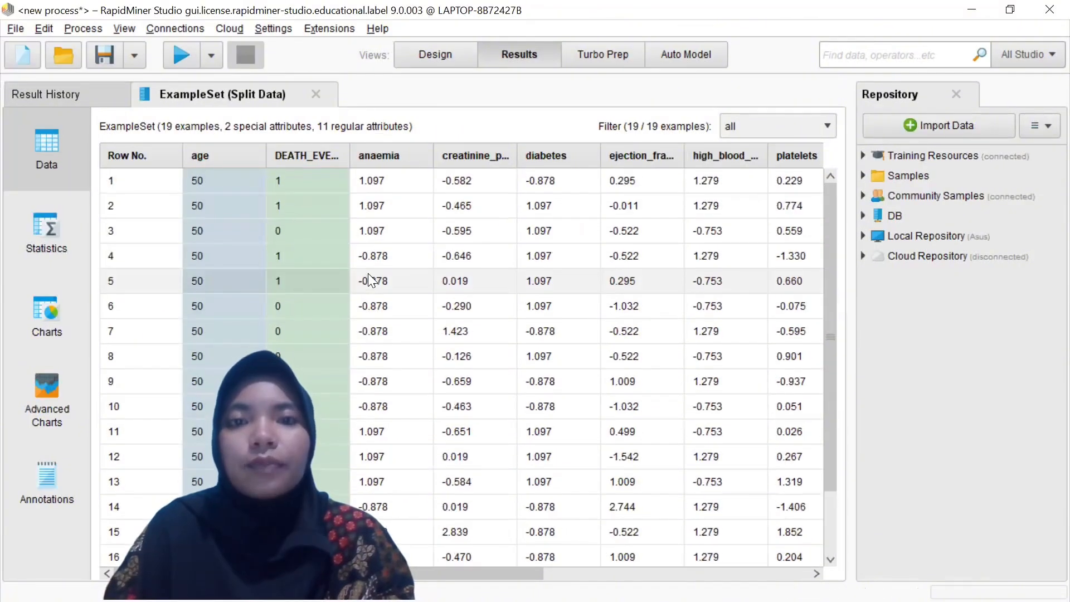
# Return to the process design and insert a k-Means clustering operator between Split Data and the process result, placed directly beside Split Data.
pyautogui.click(471, 64)
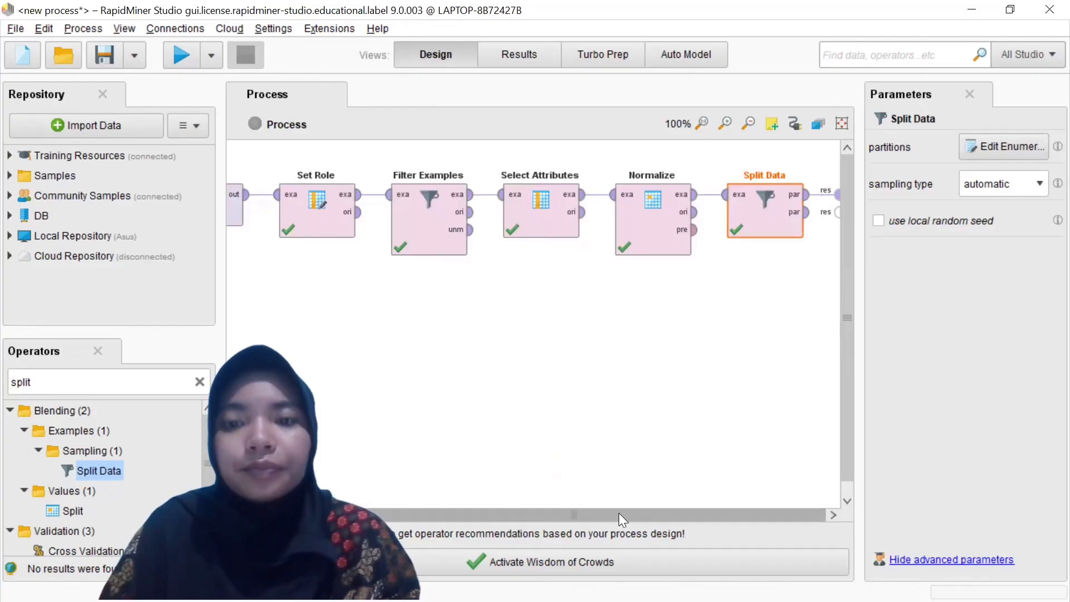
pyautogui.click(598, 349)
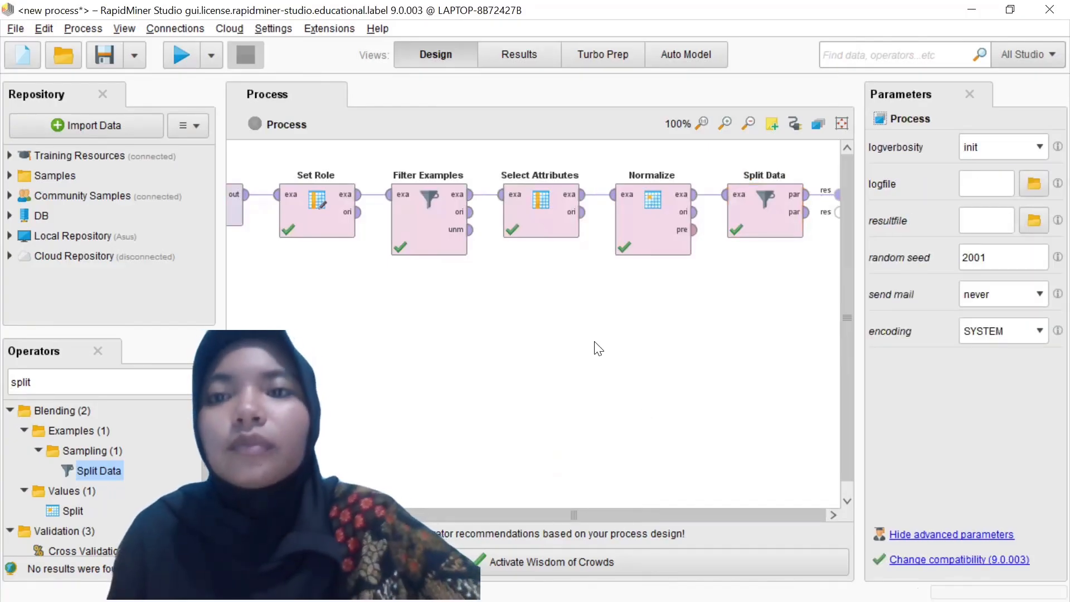
pyautogui.doubleClick(136, 381)
pyautogui.press('BackSpace')
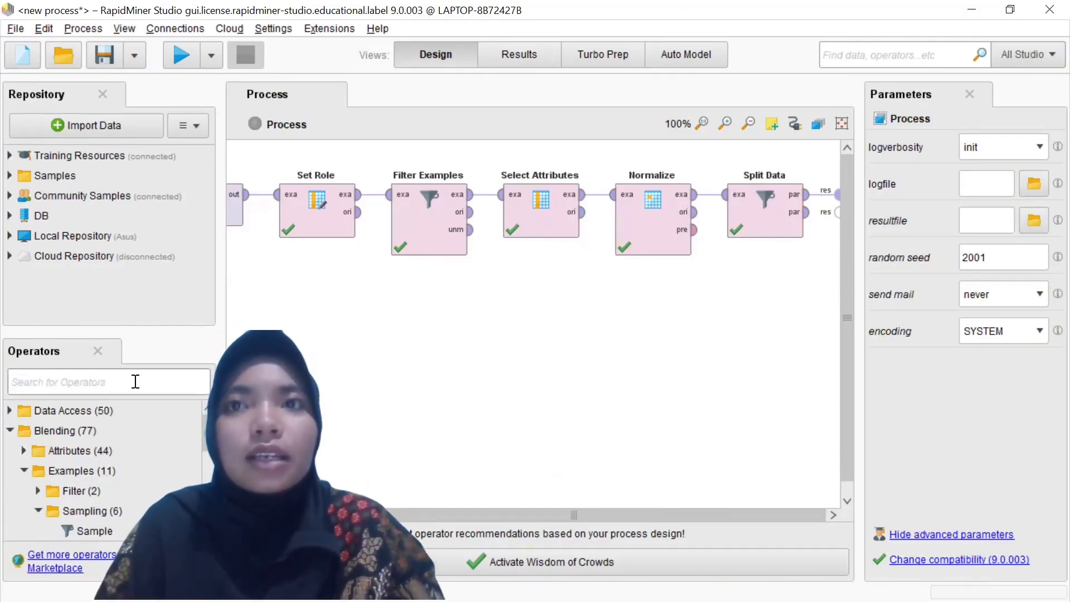
pyautogui.write('clu')
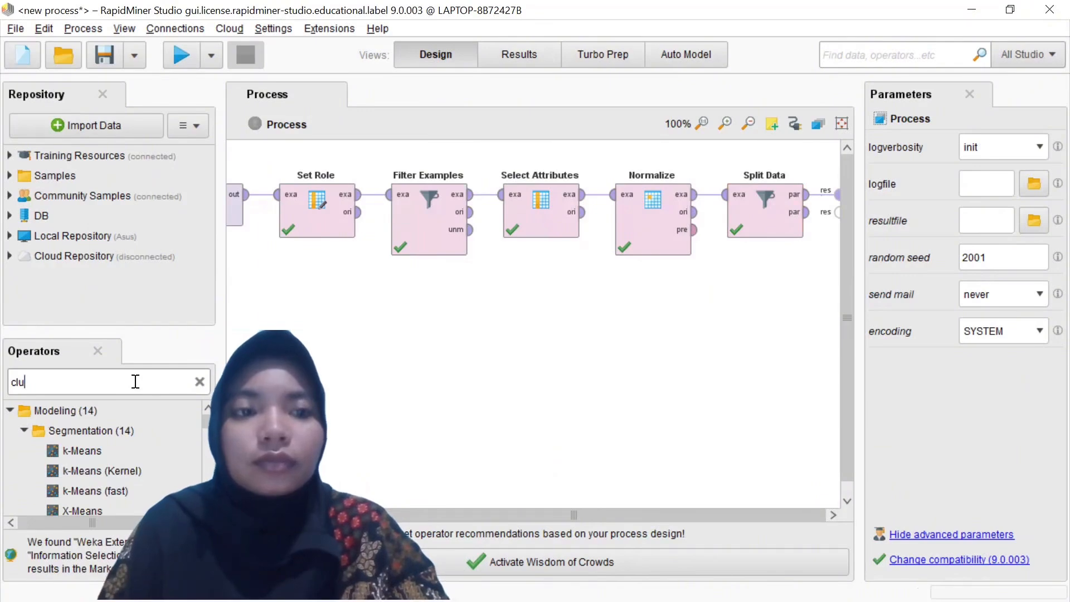
pyautogui.moveTo(89, 449)
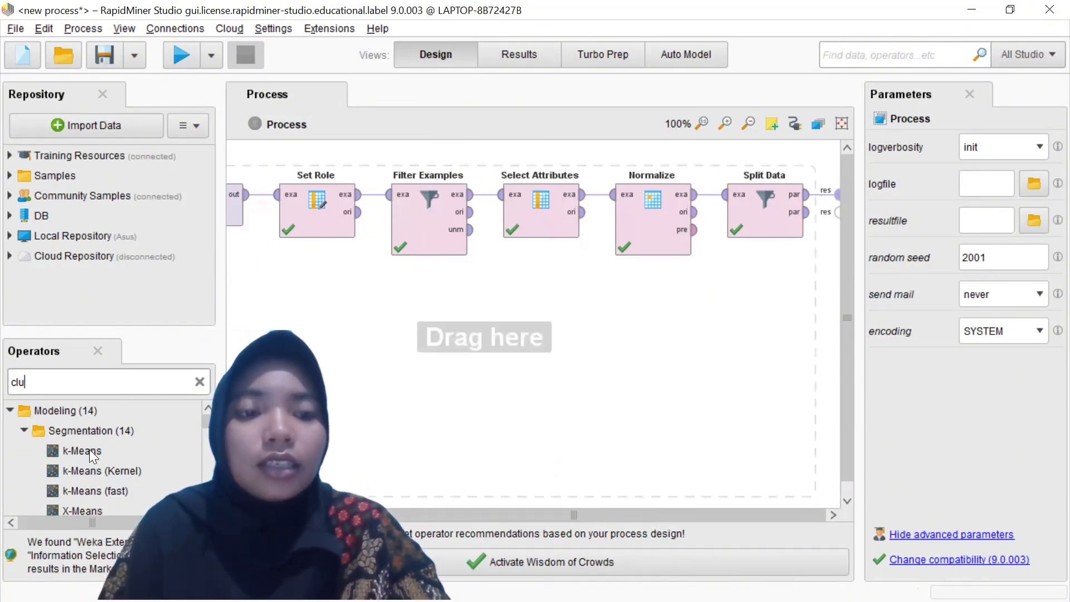
pyautogui.moveTo(89, 450); pyautogui.dragTo(804, 198)
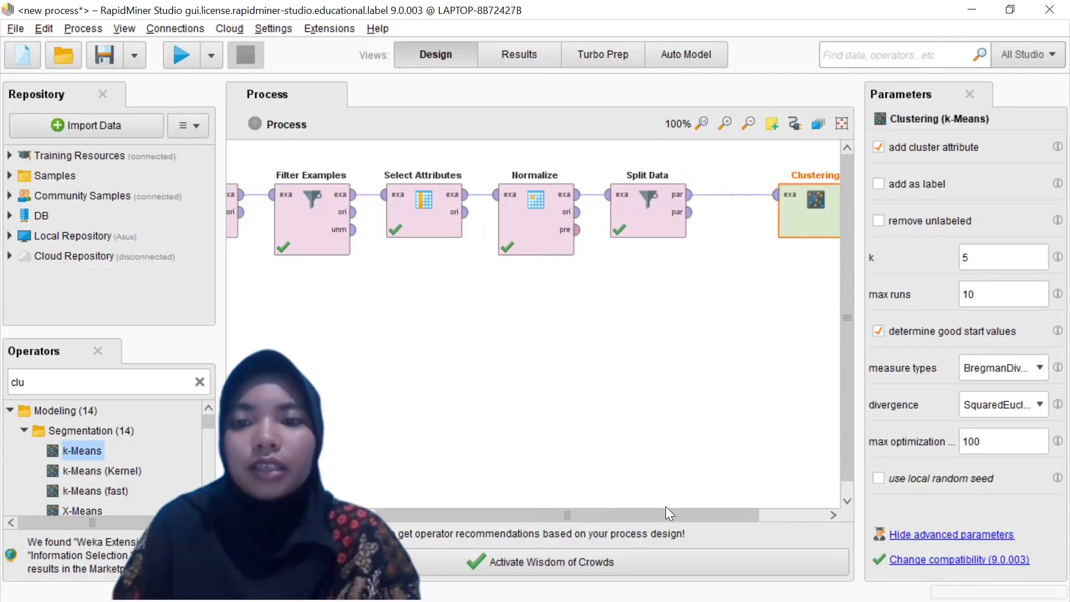
pyautogui.moveTo(666, 510); pyautogui.dragTo(774, 509)
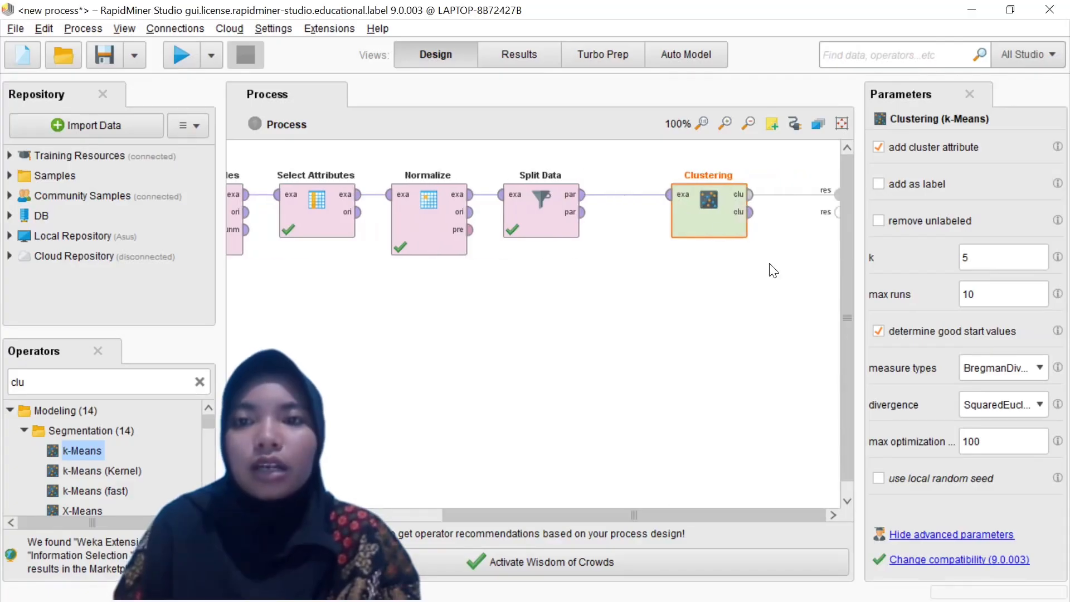
pyautogui.moveTo(709, 219); pyautogui.dragTo(653, 219)
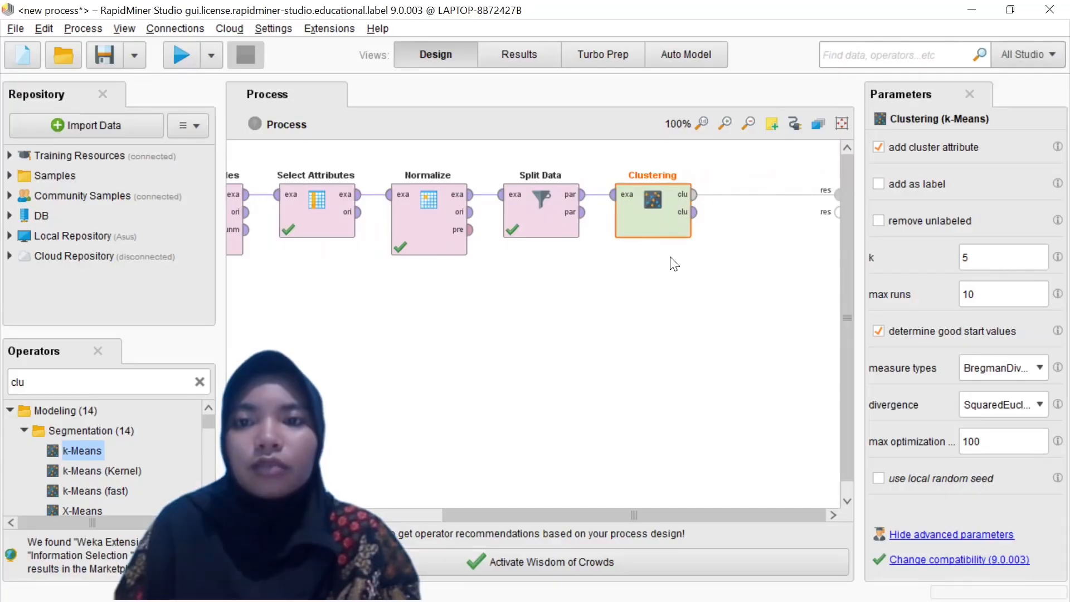
pyautogui.moveTo(678, 248); pyautogui.dragTo(673, 196)
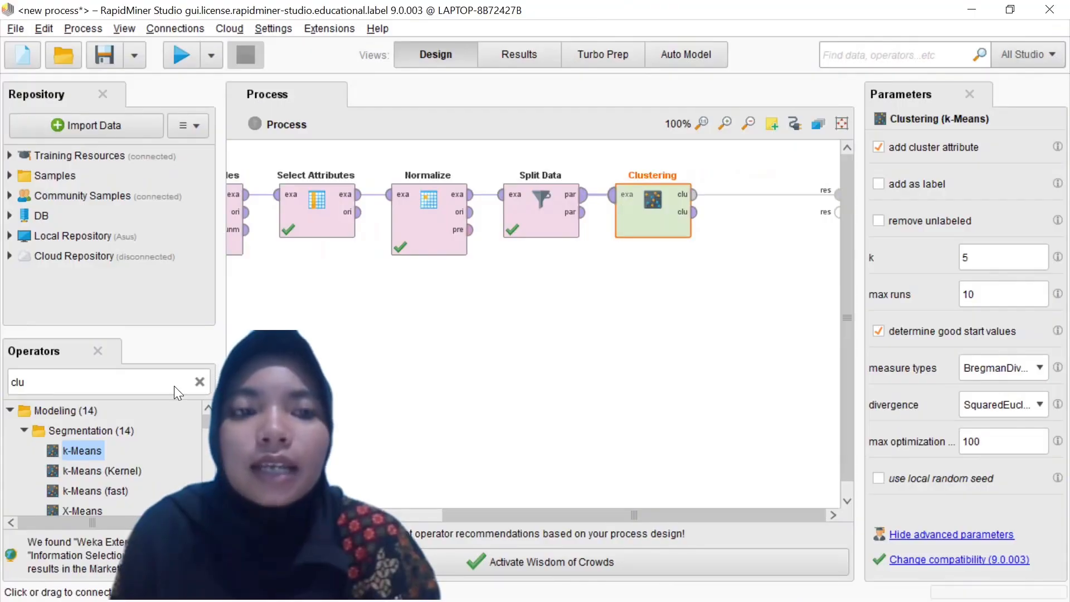
# Find the Cluster Model Visualizer operator and add it to the process directly beside Clustering.
pyautogui.doubleClick(144, 388)
pyautogui.press('BackSpace')
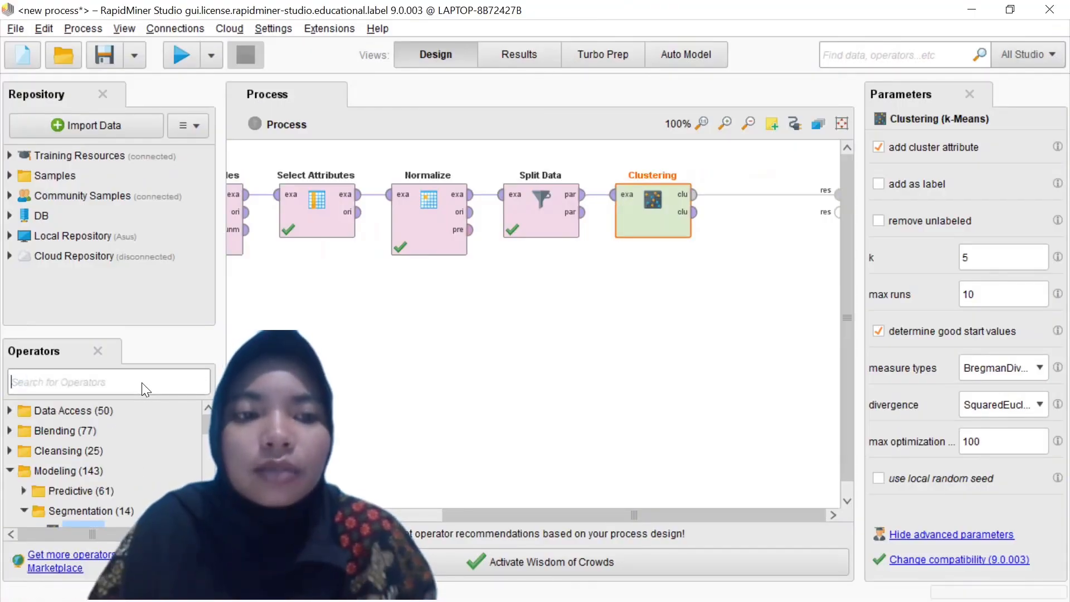
pyautogui.write('clus')
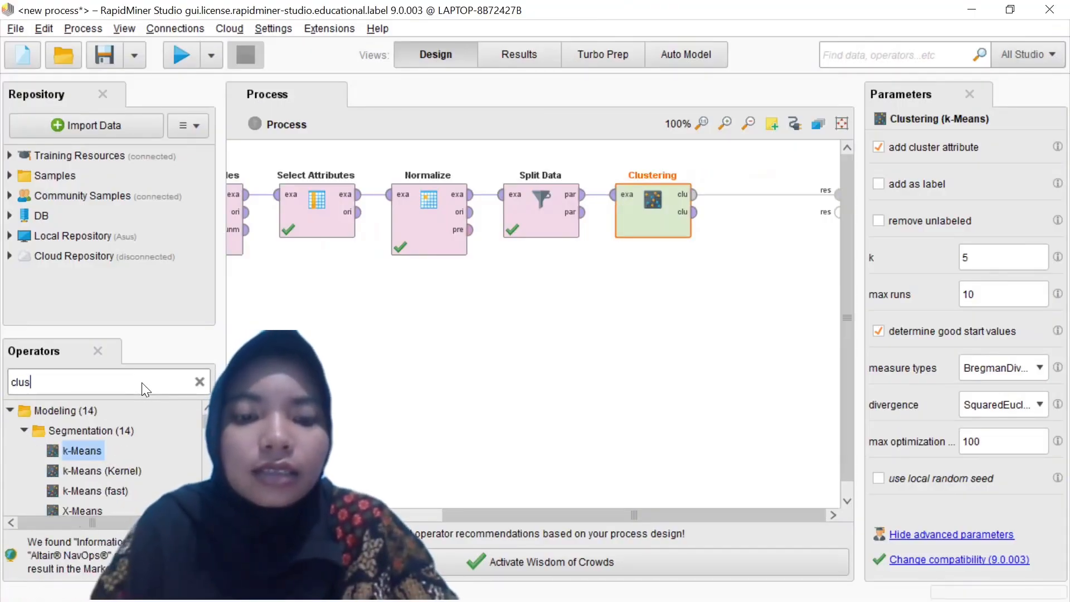
pyautogui.write('ter')
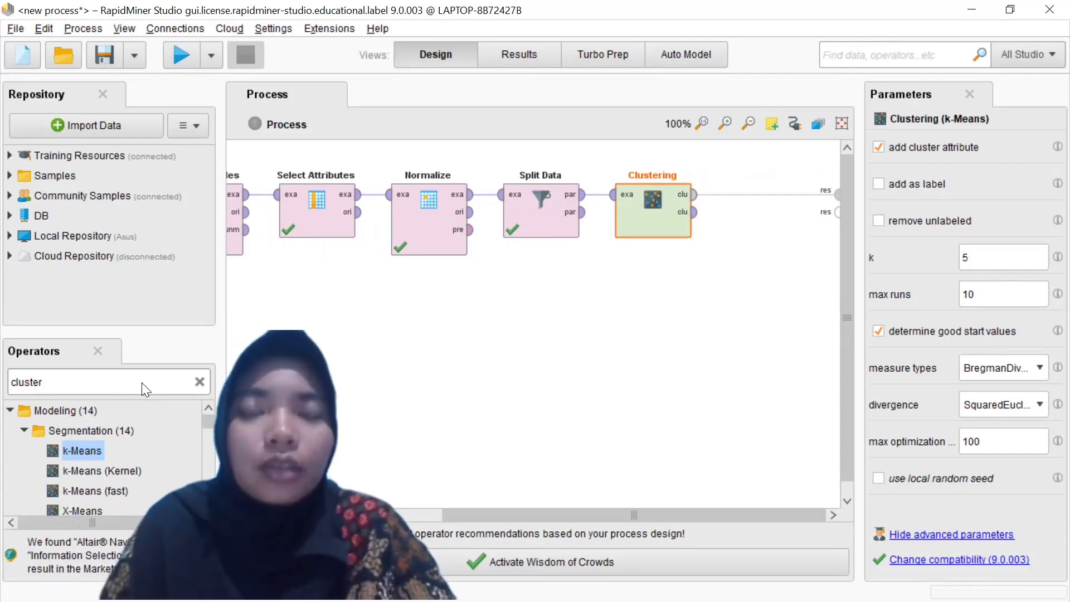
pyautogui.write(' mo')
pyautogui.moveTo(143, 450); pyautogui.dragTo(475, 339)
pyautogui.moveTo(600, 311); pyautogui.dragTo(606, 334)
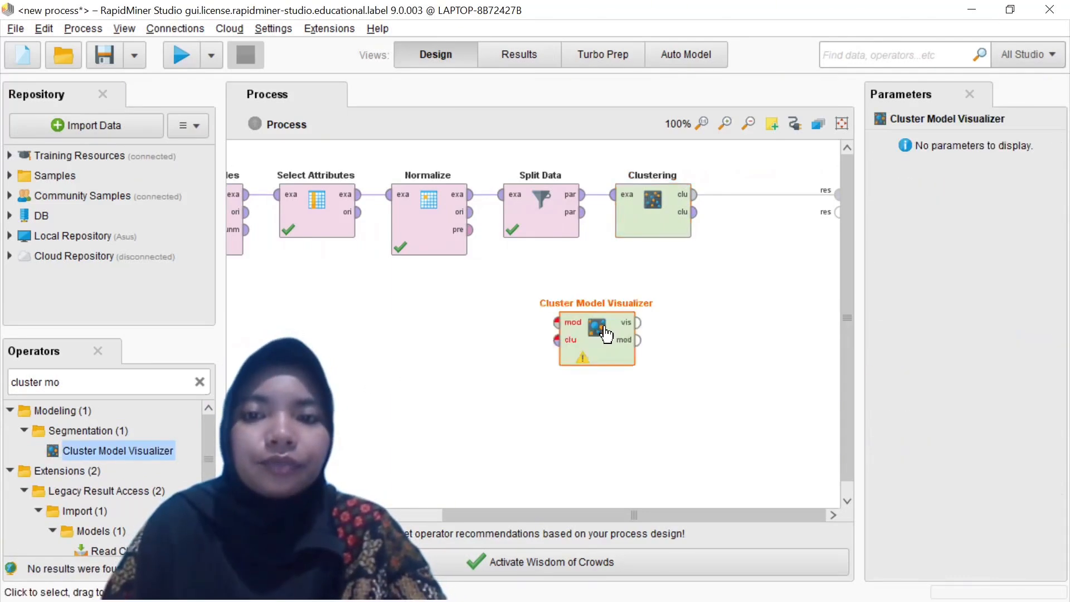
pyautogui.moveTo(654, 308); pyautogui.dragTo(767, 228)
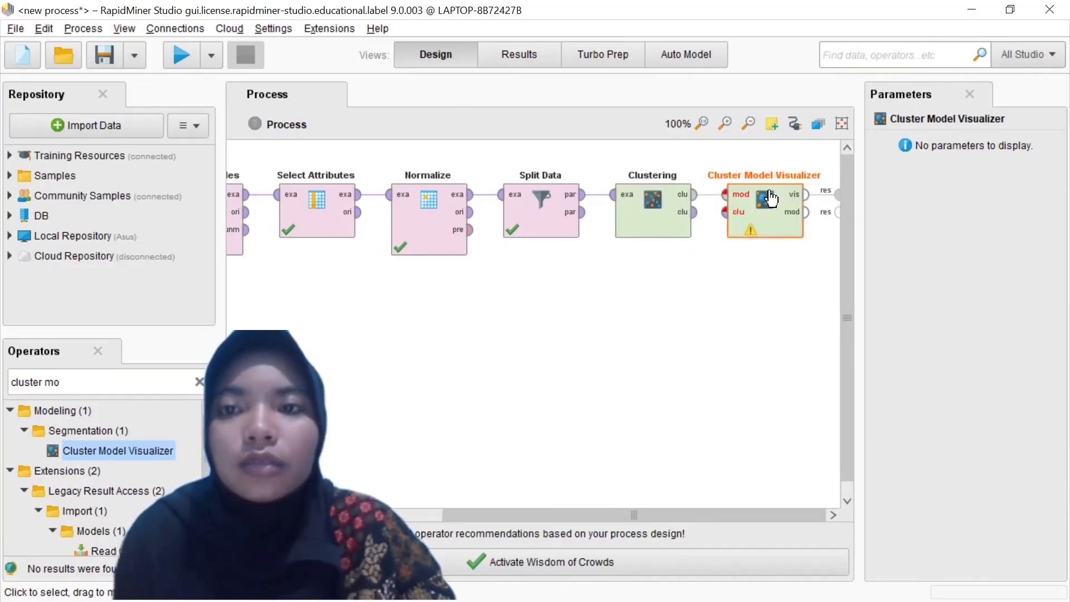
# Connect Clustering's cluster model and clustered set outputs to the mod and clu inputs of Cluster Model Visualizer.
pyautogui.click(695, 195)
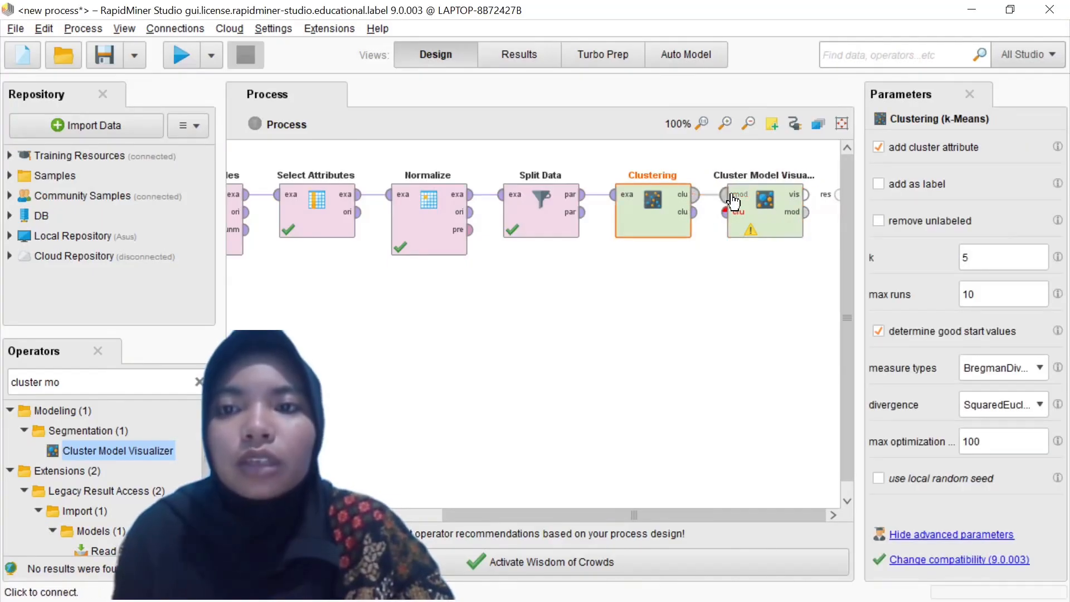
pyautogui.click(694, 218)
pyautogui.click(728, 214)
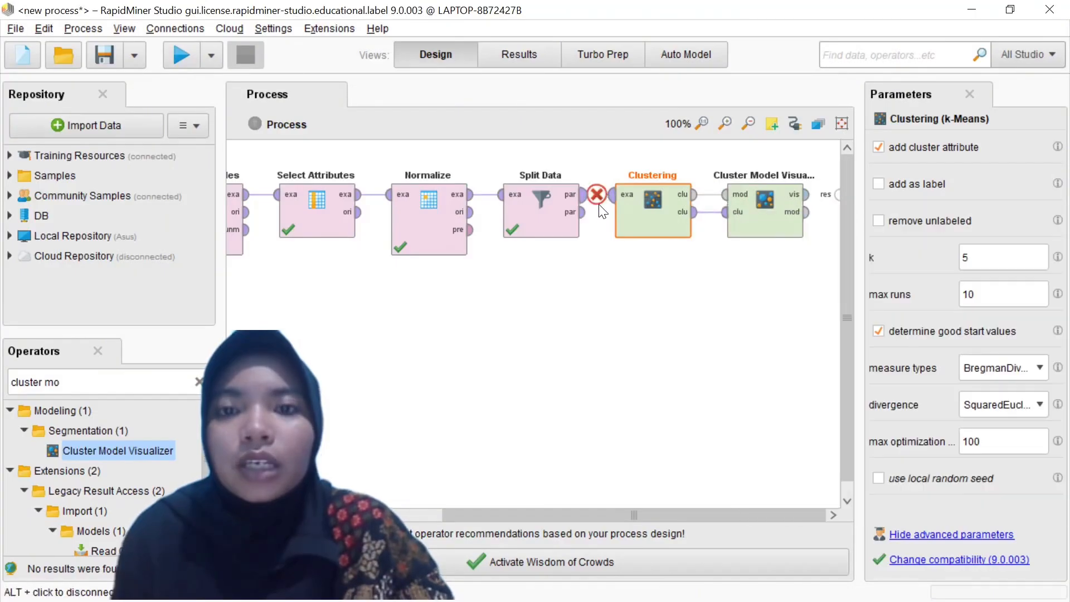
# Move Clustering and Cluster Model Visualizer below the main row and connect Split Data's second partition output to the first process result.
pyautogui.moveTo(674, 227); pyautogui.dragTo(679, 287)
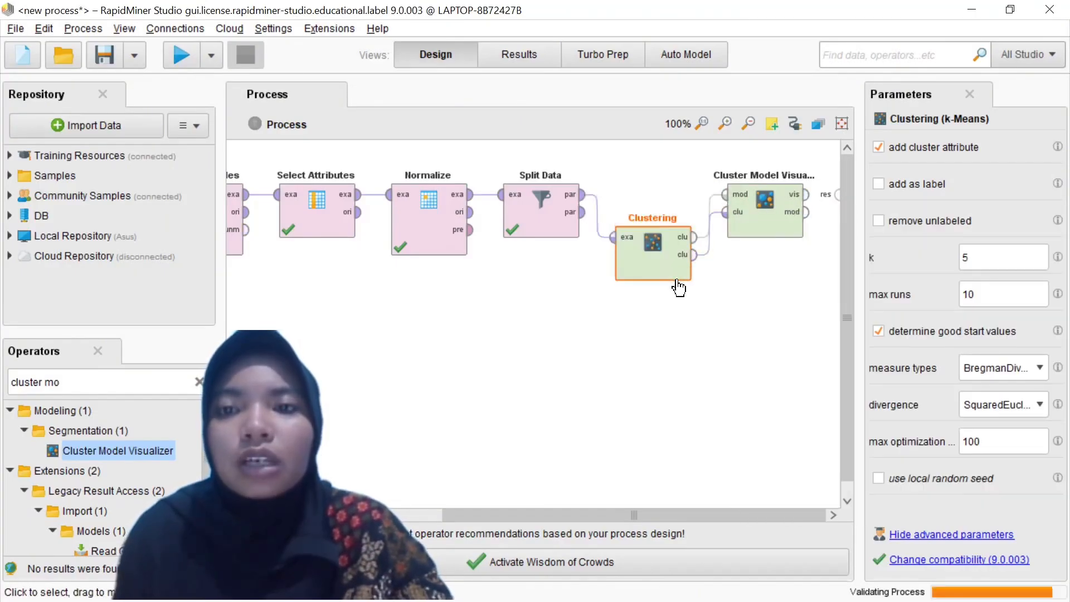
pyautogui.moveTo(767, 211); pyautogui.dragTo(776, 259)
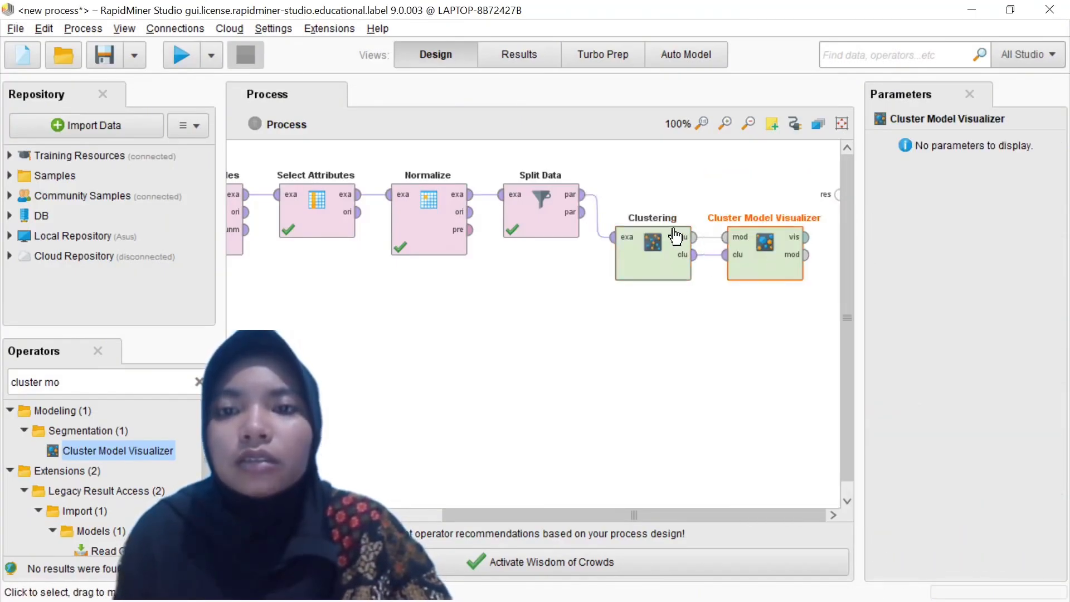
pyautogui.click(586, 214)
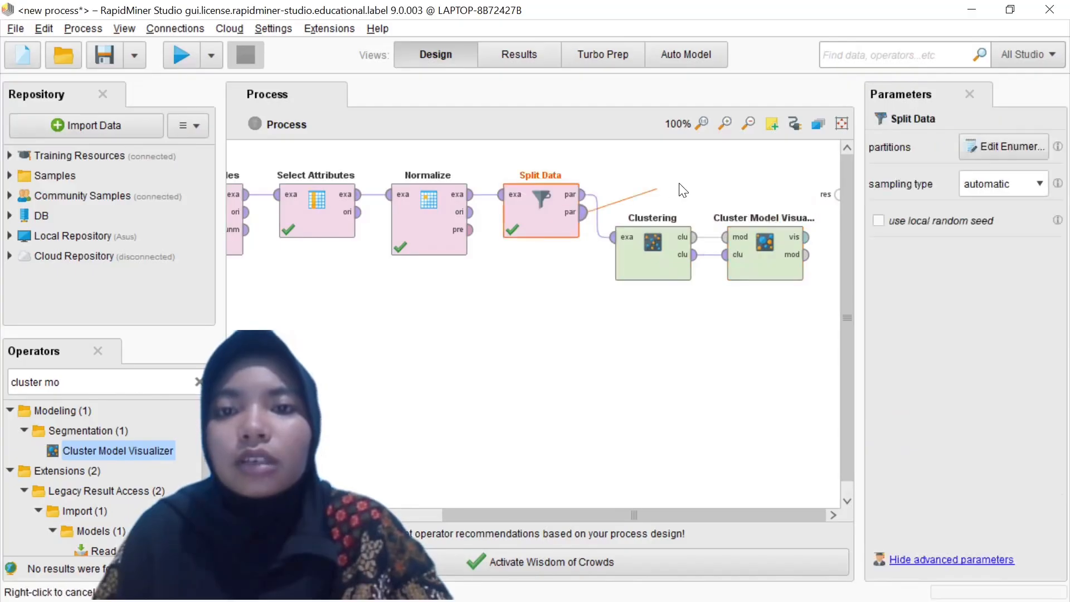
pyautogui.click(837, 196)
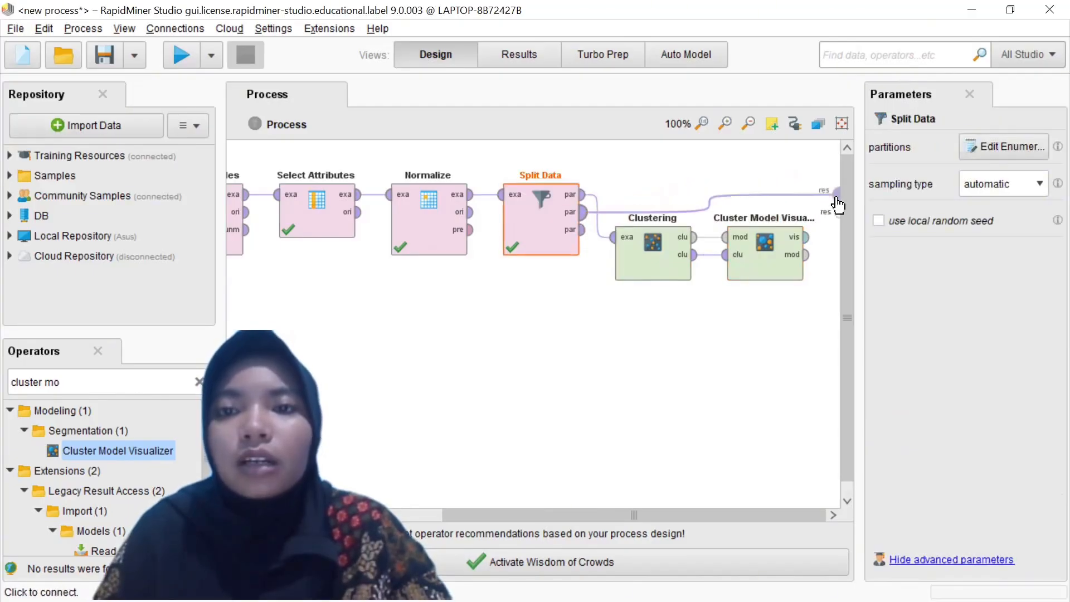
pyautogui.moveTo(664, 268); pyautogui.dragTo(646, 307)
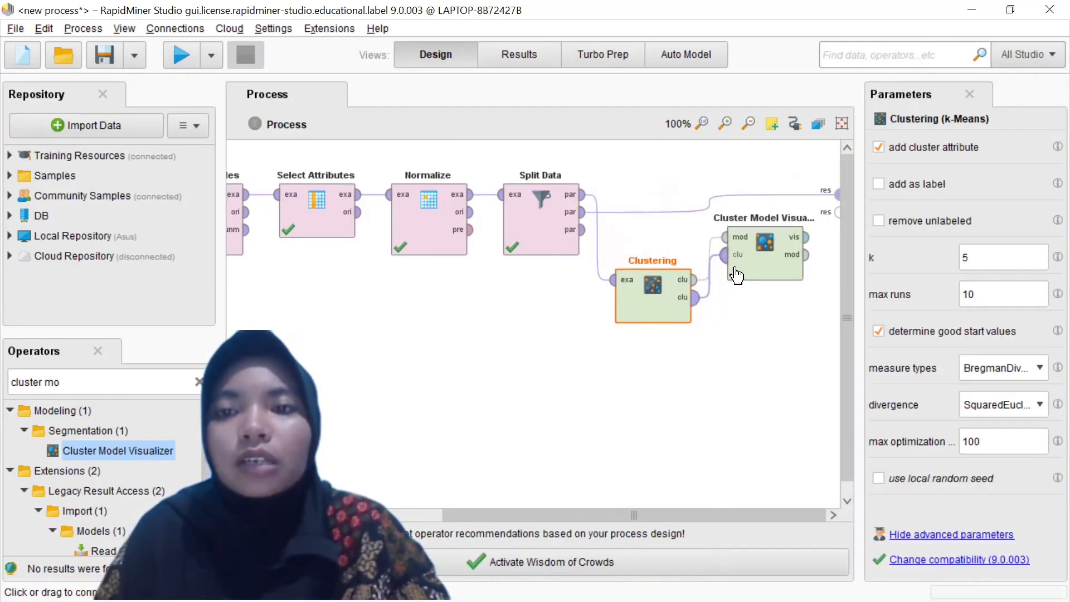
# Connect the vis and mod outputs of Cluster Model Visualizer to the second and third process results.
pyautogui.moveTo(807, 238); pyautogui.dragTo(842, 209)
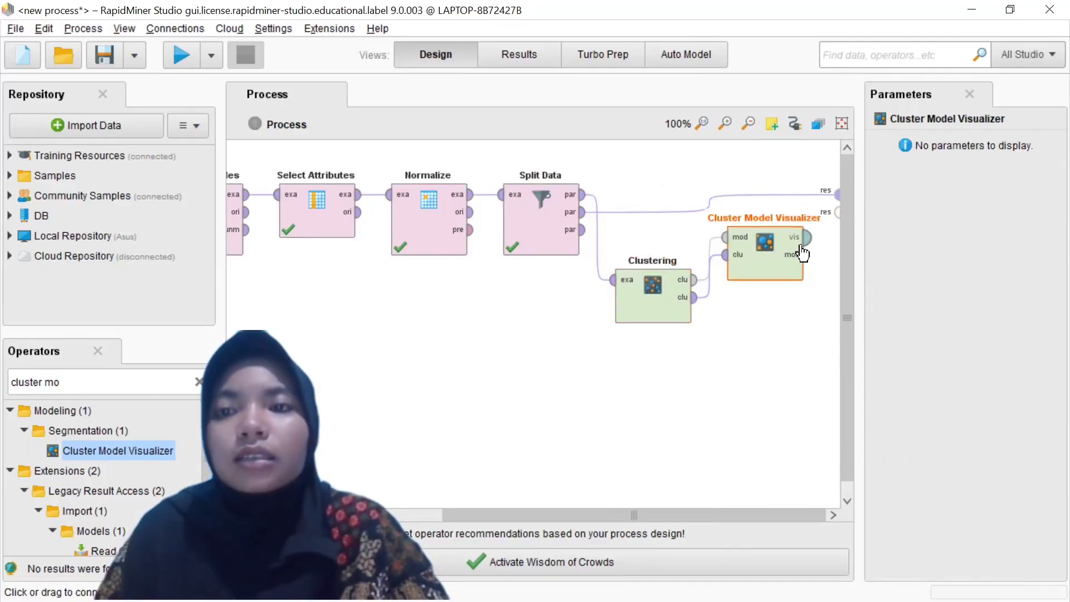
pyautogui.moveTo(811, 249); pyautogui.dragTo(840, 213)
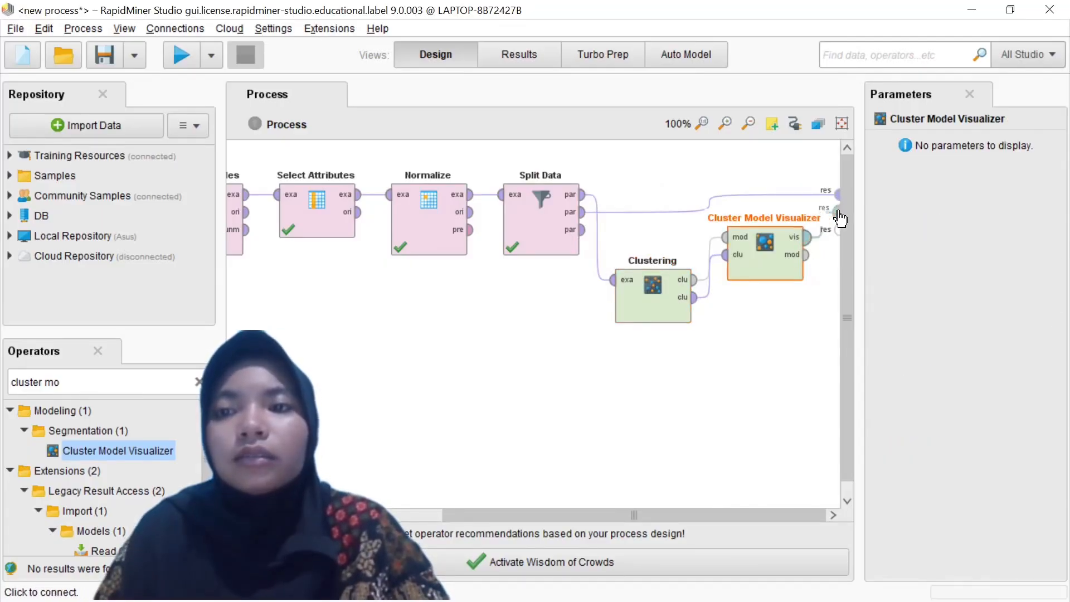
pyautogui.click(808, 256)
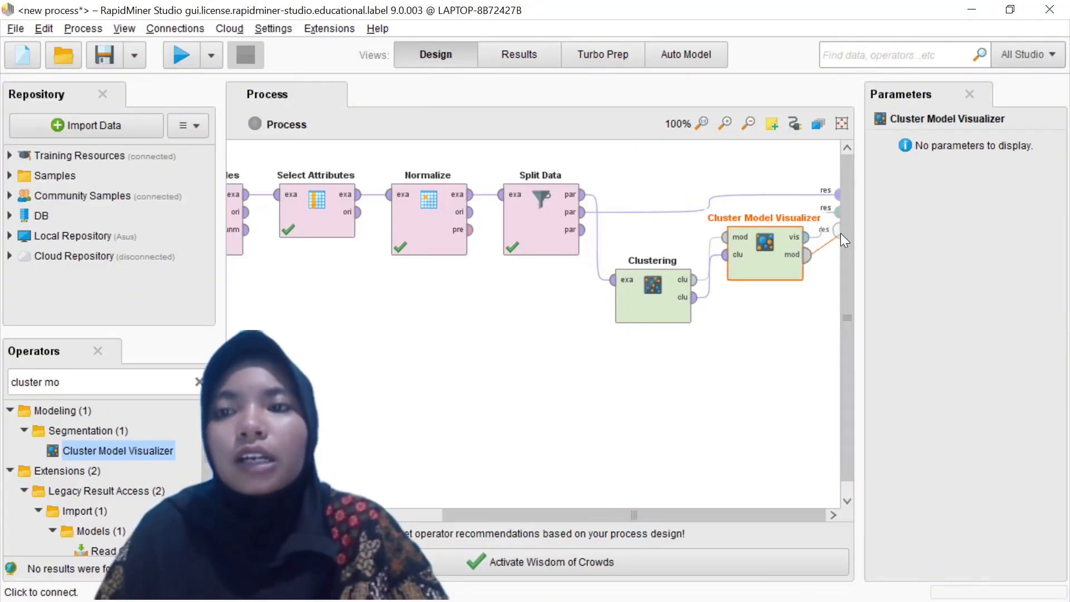
# Set Clustering's measure types to MixedMeasures with MixedEuclideanDistance as the mixed measure.
pyautogui.click(678, 308)
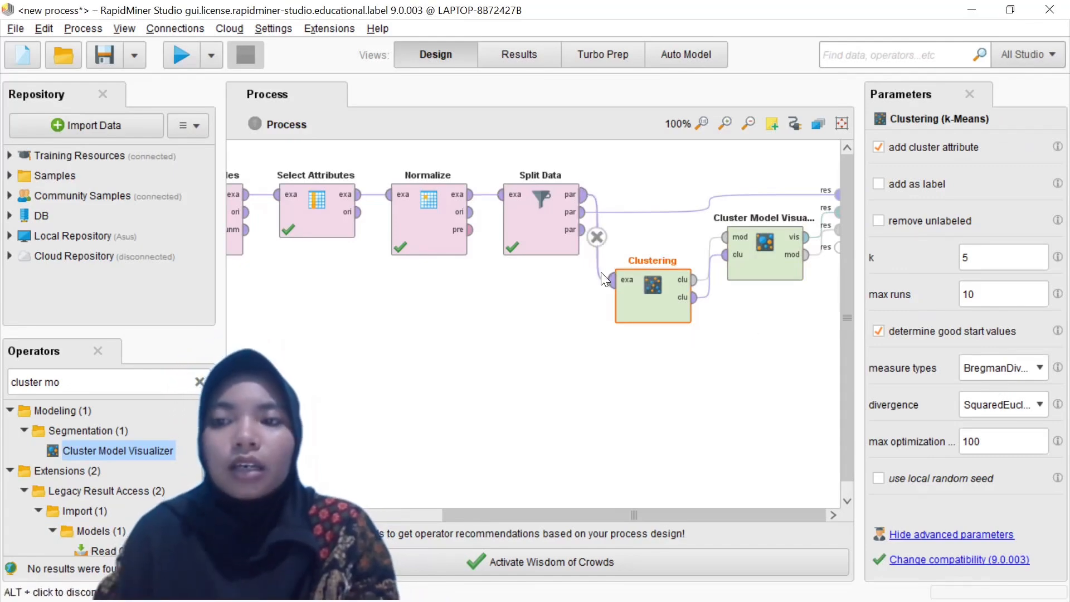
pyautogui.click(1038, 369)
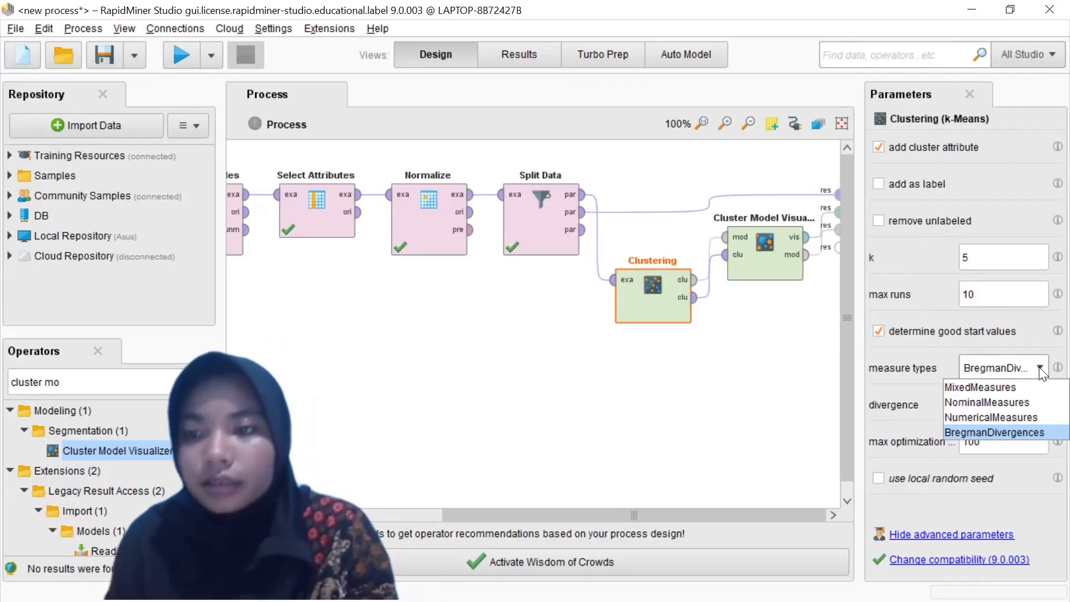
pyautogui.click(995, 389)
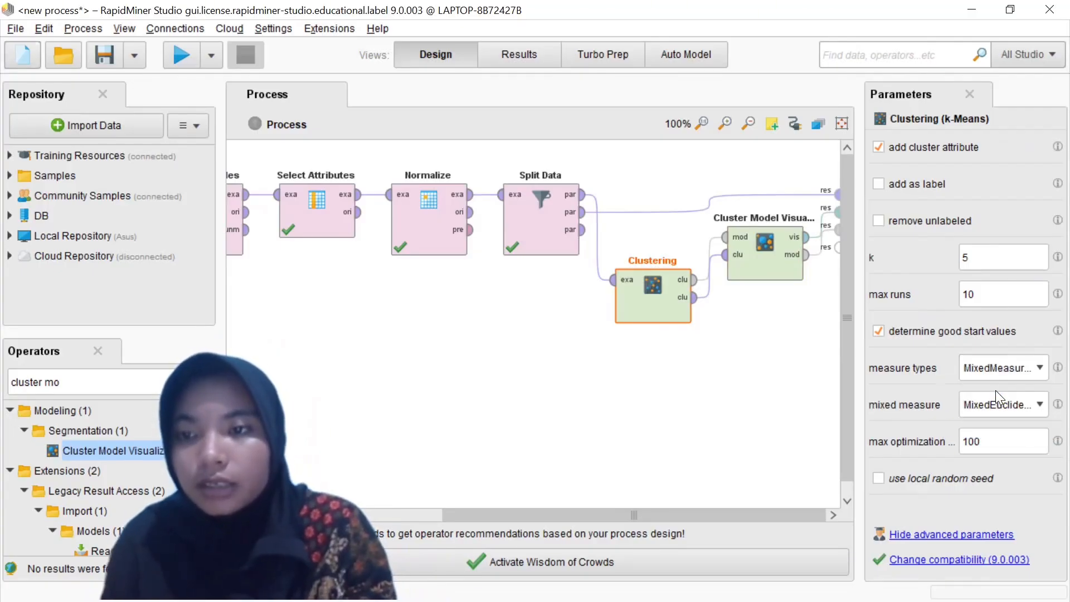
pyautogui.click(1040, 406)
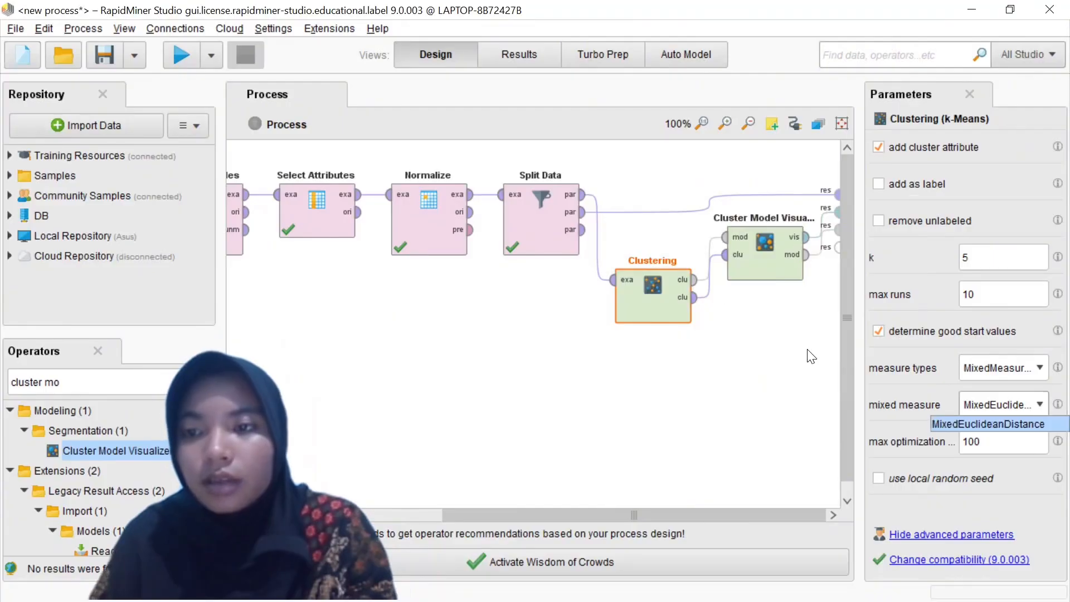
# Run the process and review the cluster model's folder view, centroid table and description.
pyautogui.click(173, 44)
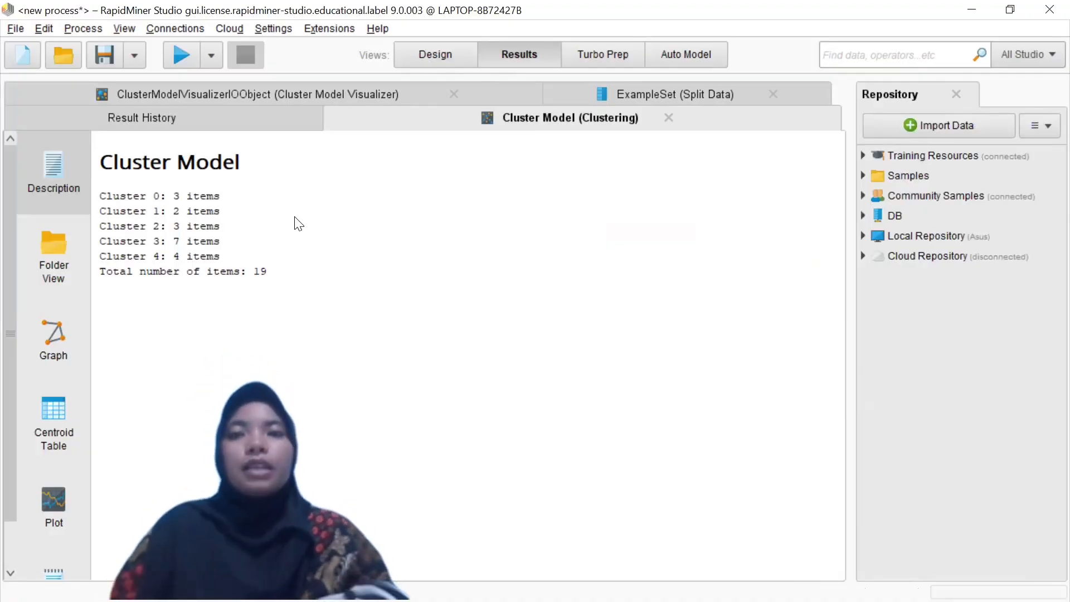
pyautogui.click(64, 312)
pyautogui.click(48, 276)
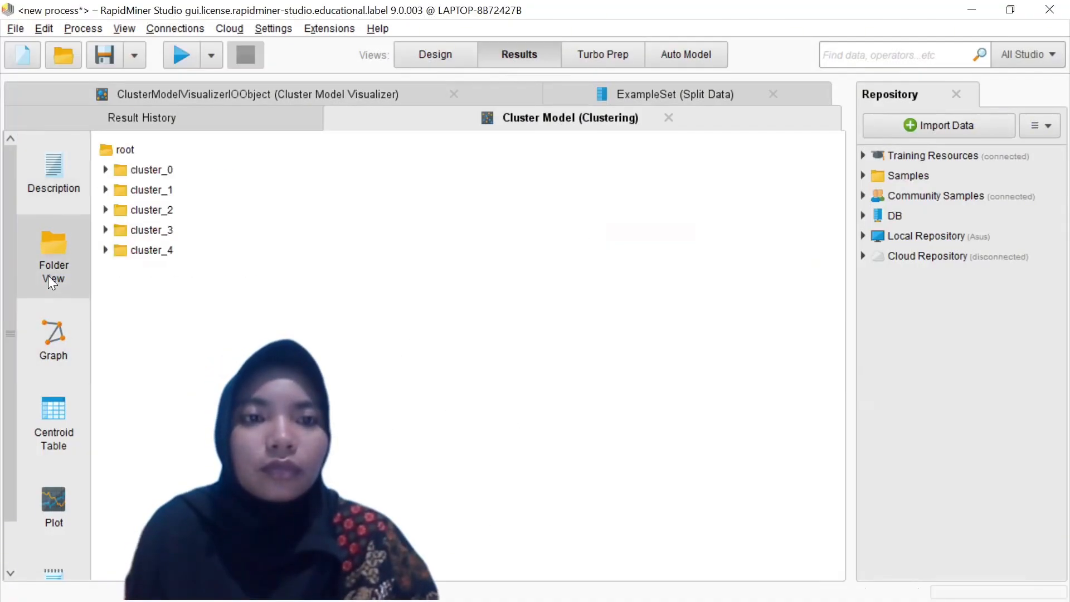
pyautogui.click(65, 422)
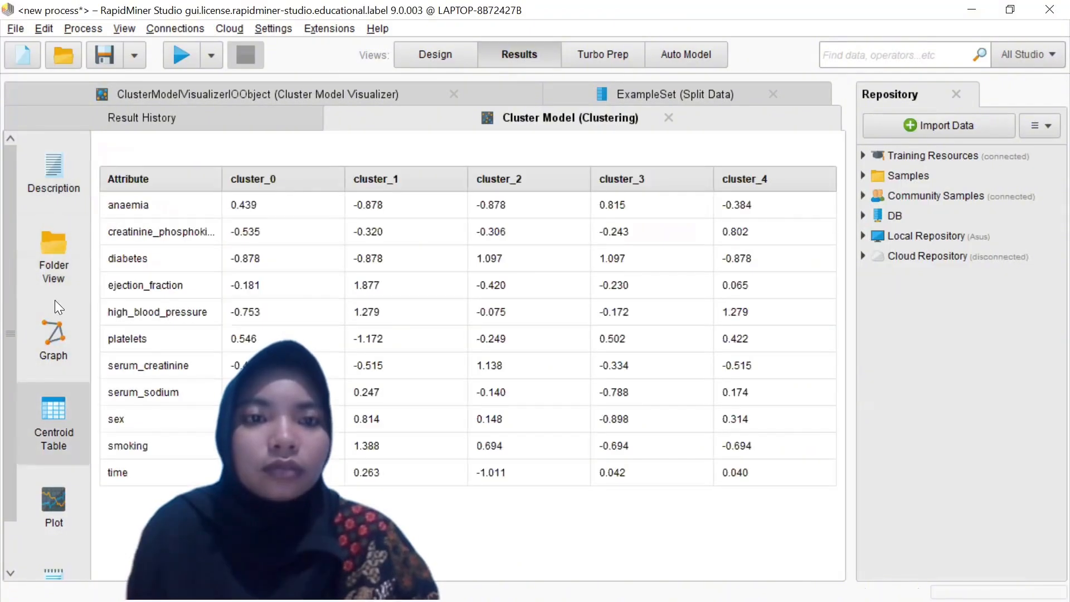
pyautogui.click(41, 188)
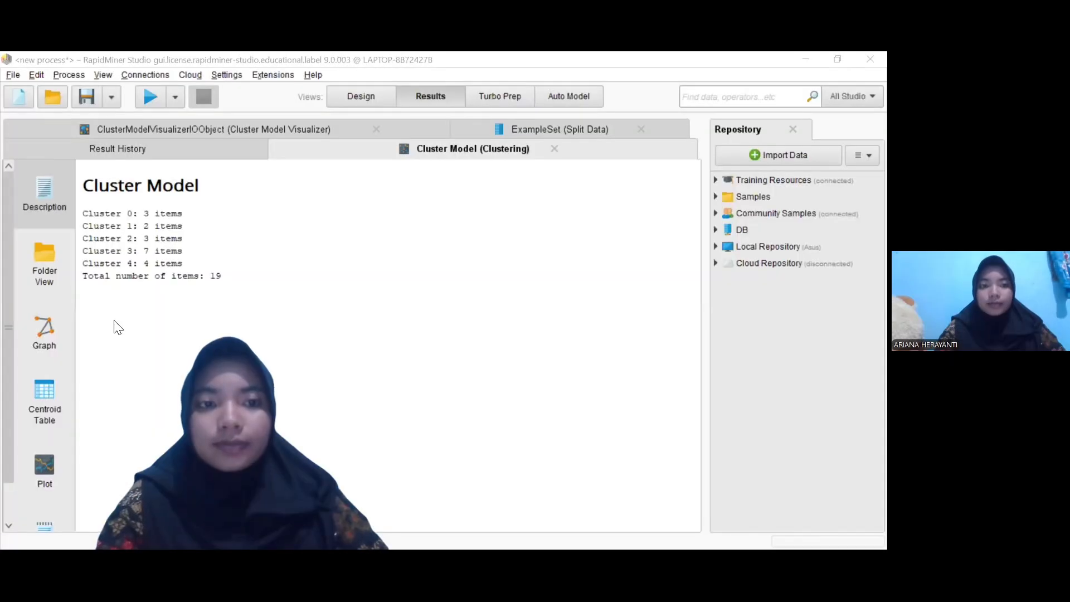
# Expand cluster_0 through cluster_3 in the cluster model's folder view to inspect their items, and review the centroid table.
pyautogui.click(58, 240)
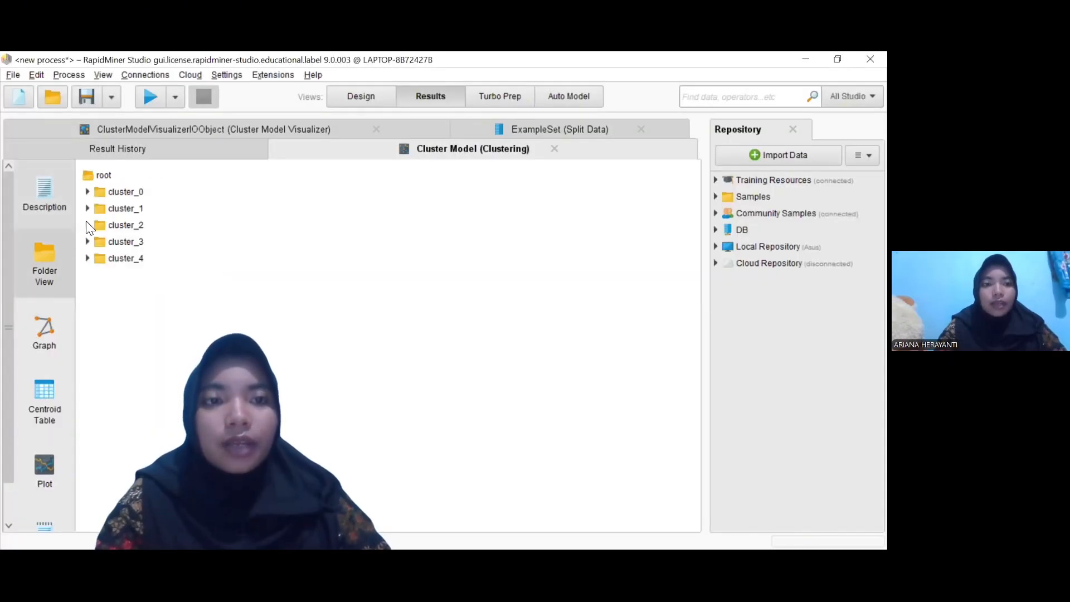
pyautogui.doubleClick(129, 192)
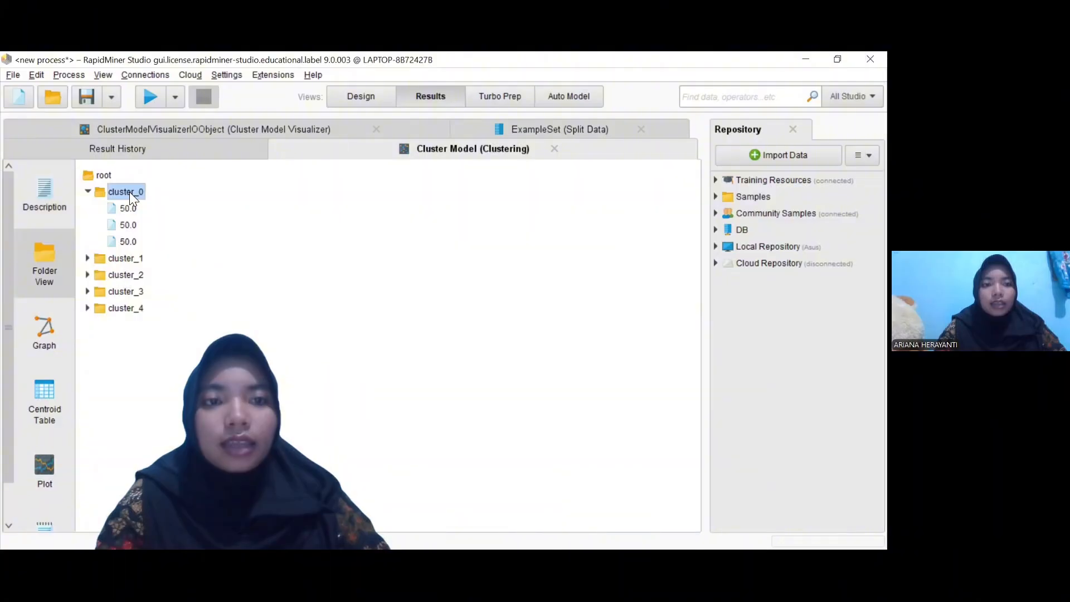
pyautogui.doubleClick(125, 258)
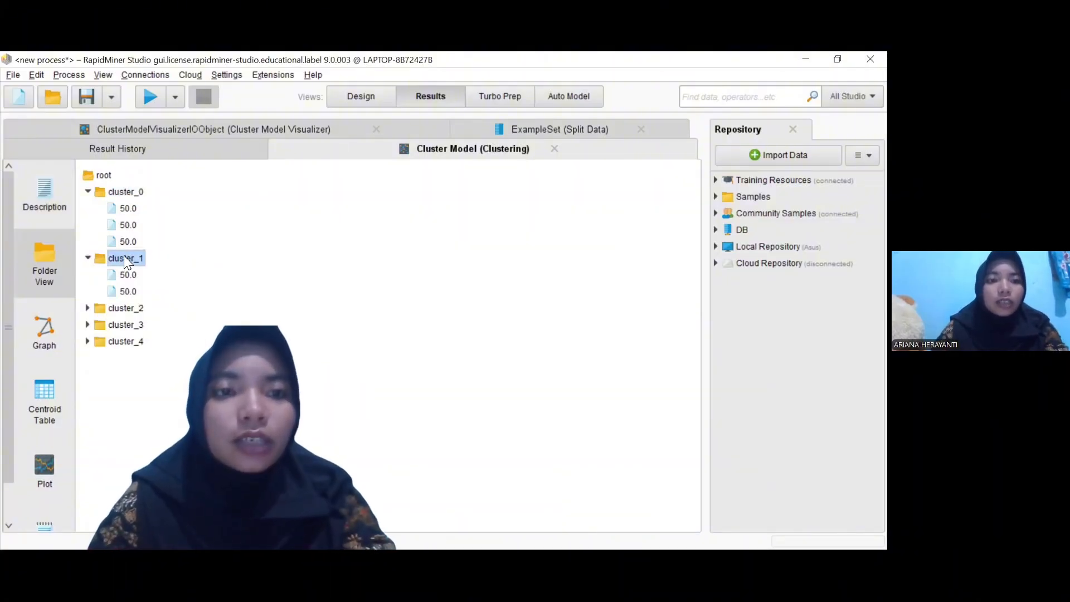
pyautogui.click(132, 310)
pyautogui.doubleClick(132, 310)
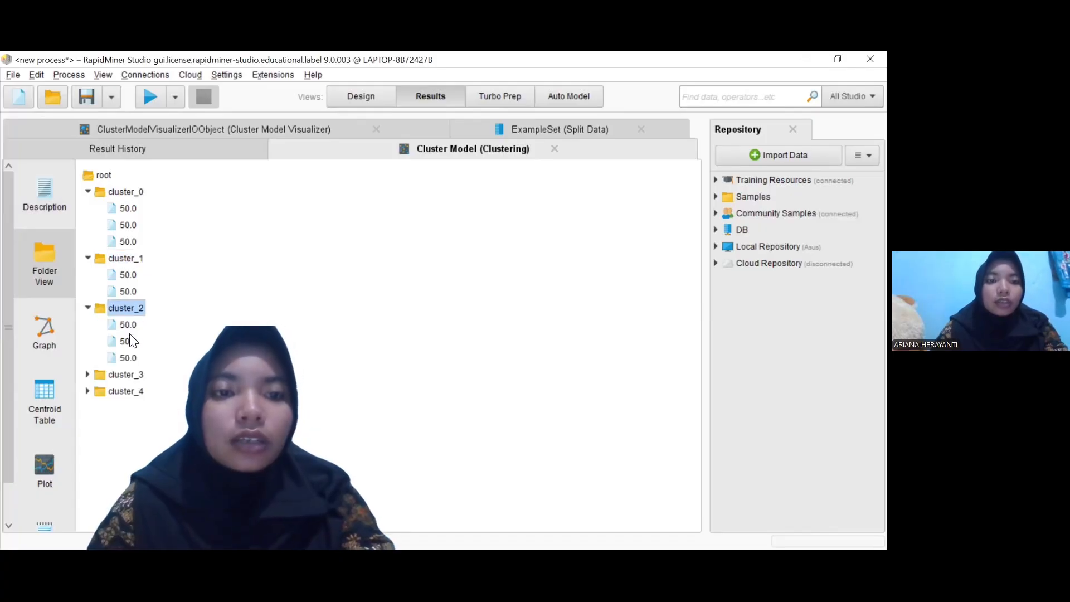
pyautogui.click(129, 374)
pyautogui.doubleClick(128, 375)
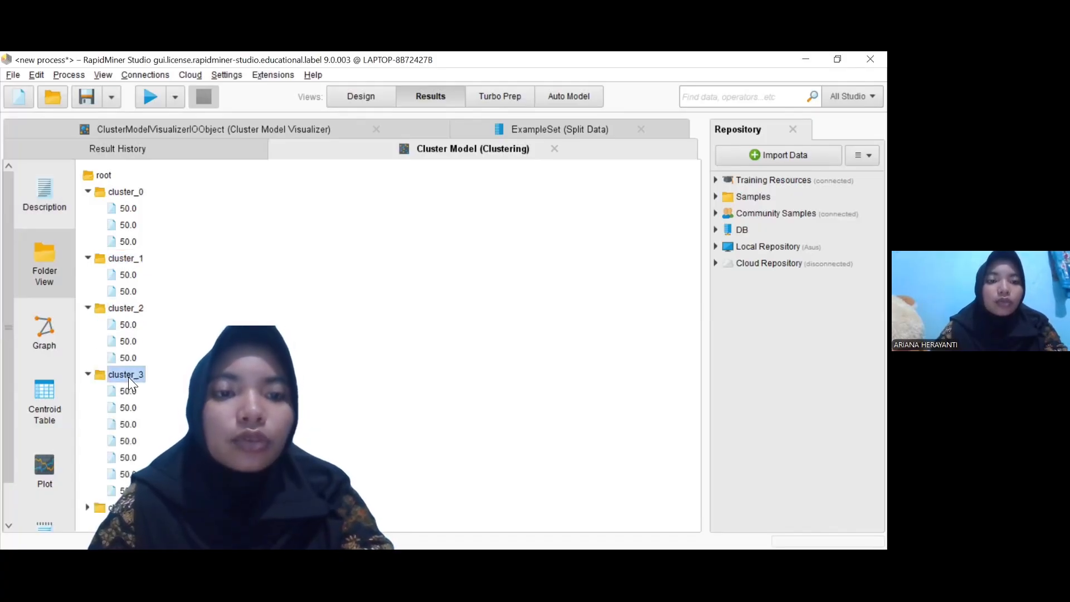
pyautogui.click(32, 405)
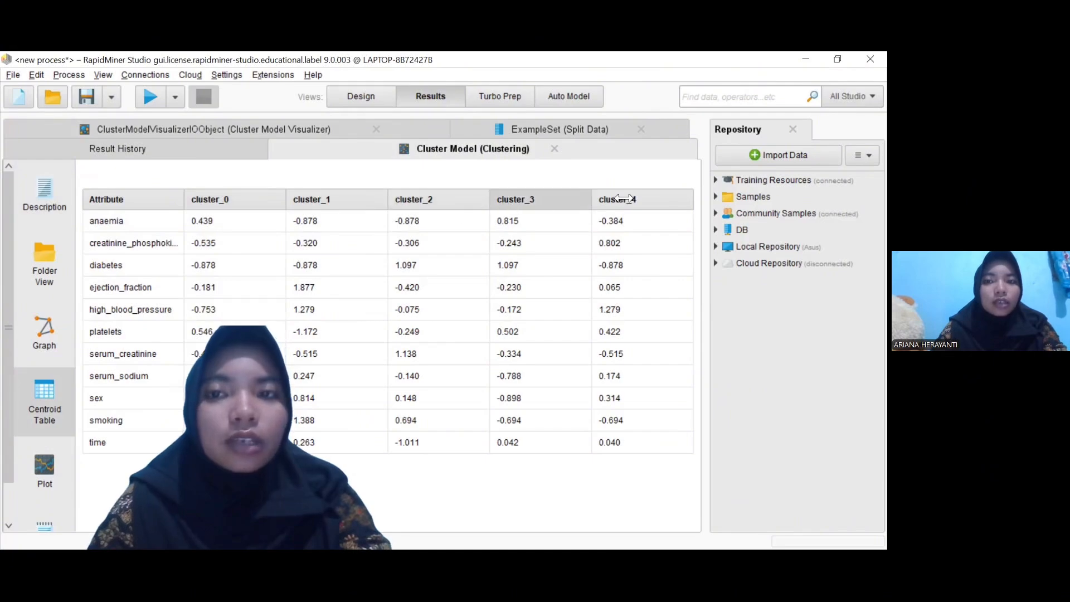
# Check the Split Data example set and review the process design from Read CSV through Cluster Model Visualizer.
pyautogui.click(517, 121)
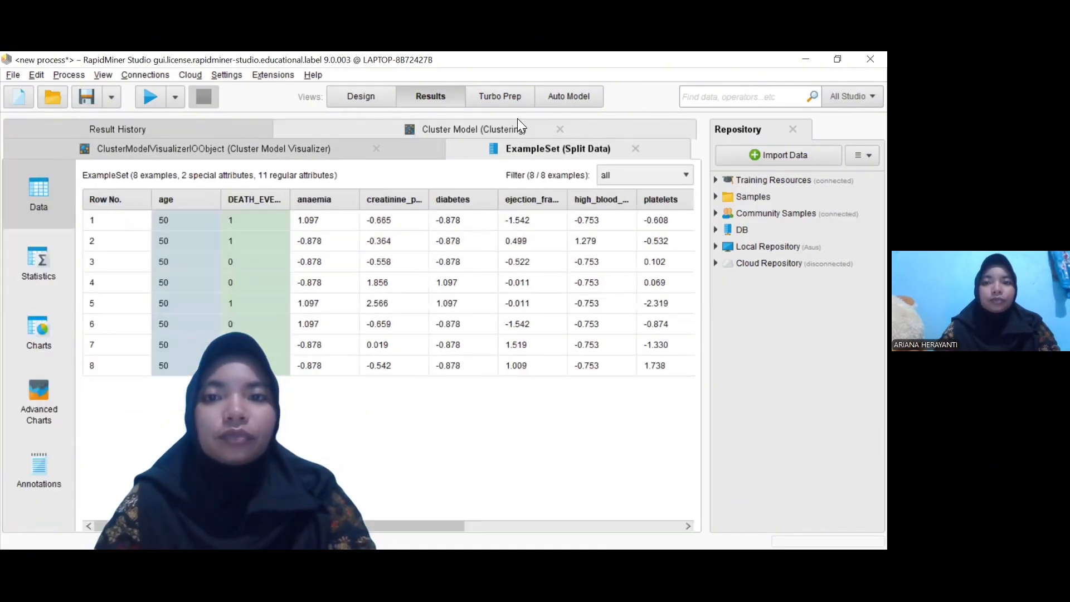
pyautogui.press('F8')
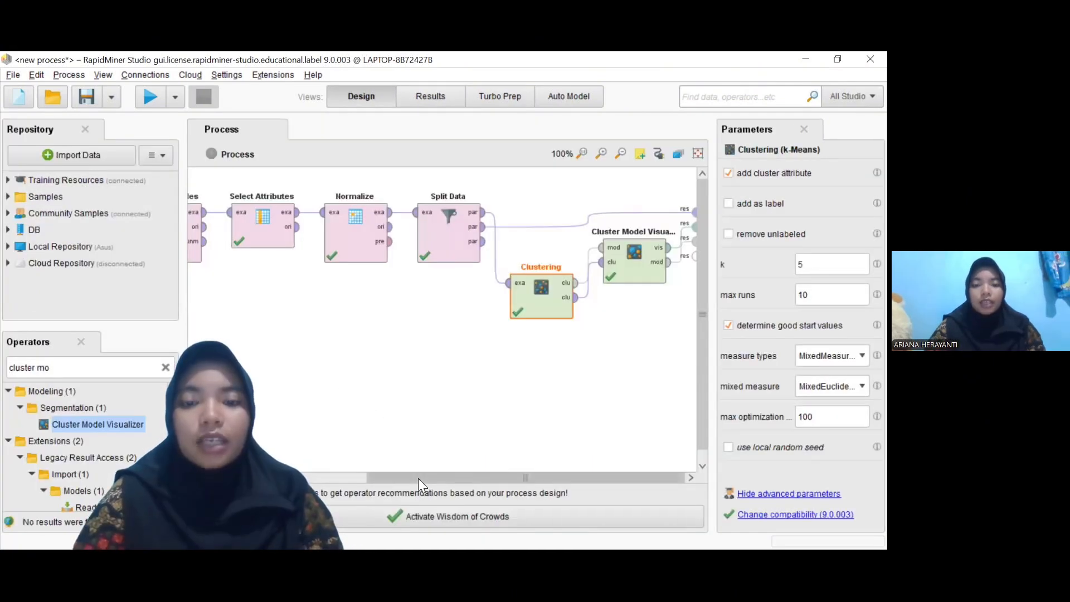
pyautogui.moveTo(419, 478); pyautogui.dragTo(251, 480)
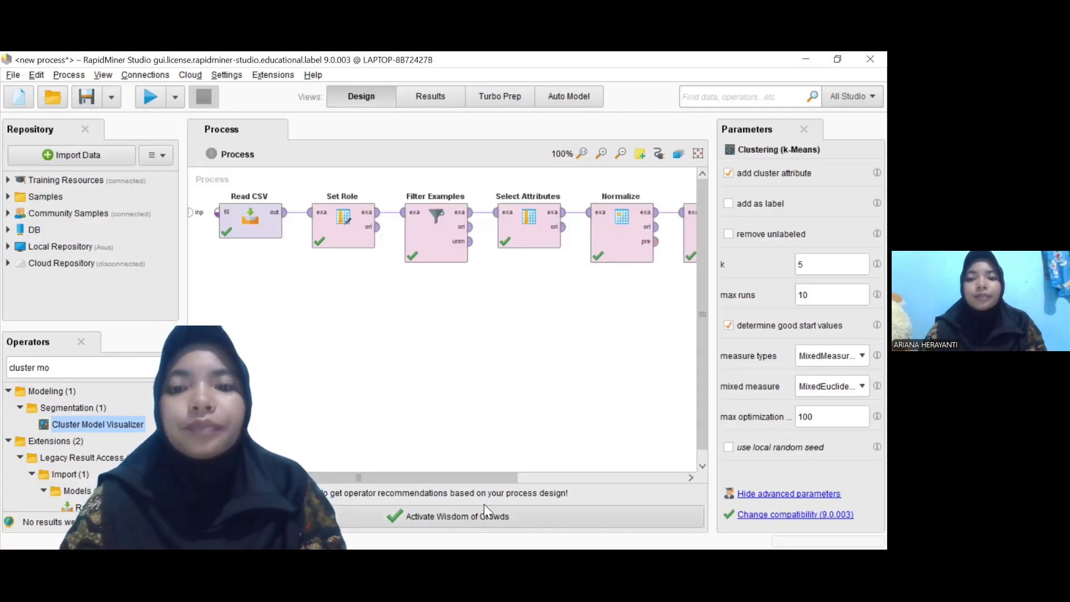
pyautogui.moveTo(496, 477); pyautogui.dragTo(612, 458)
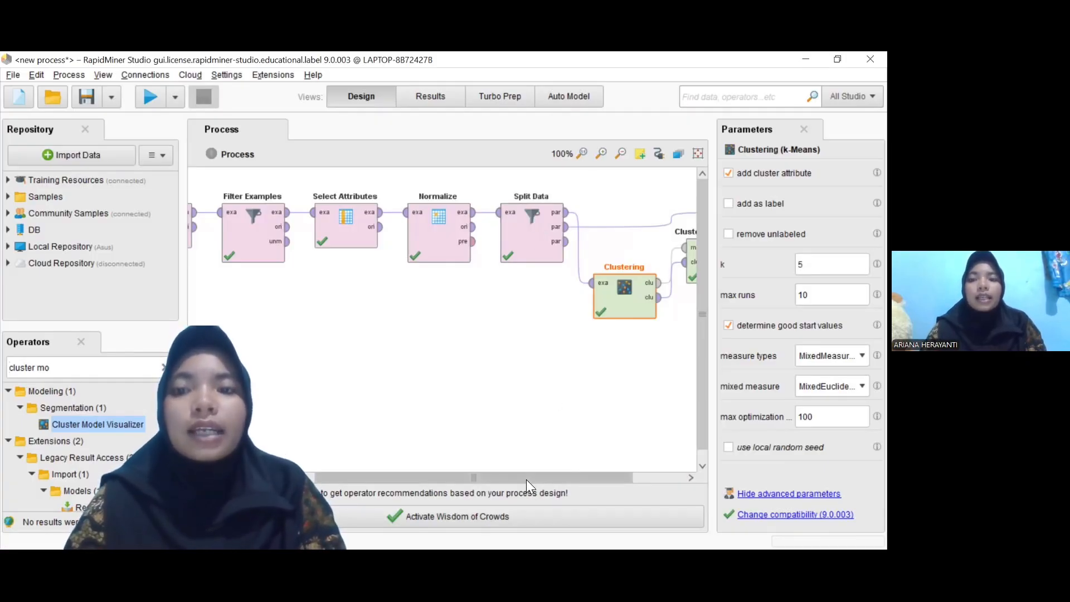
pyautogui.moveTo(527, 479); pyautogui.dragTo(579, 481)
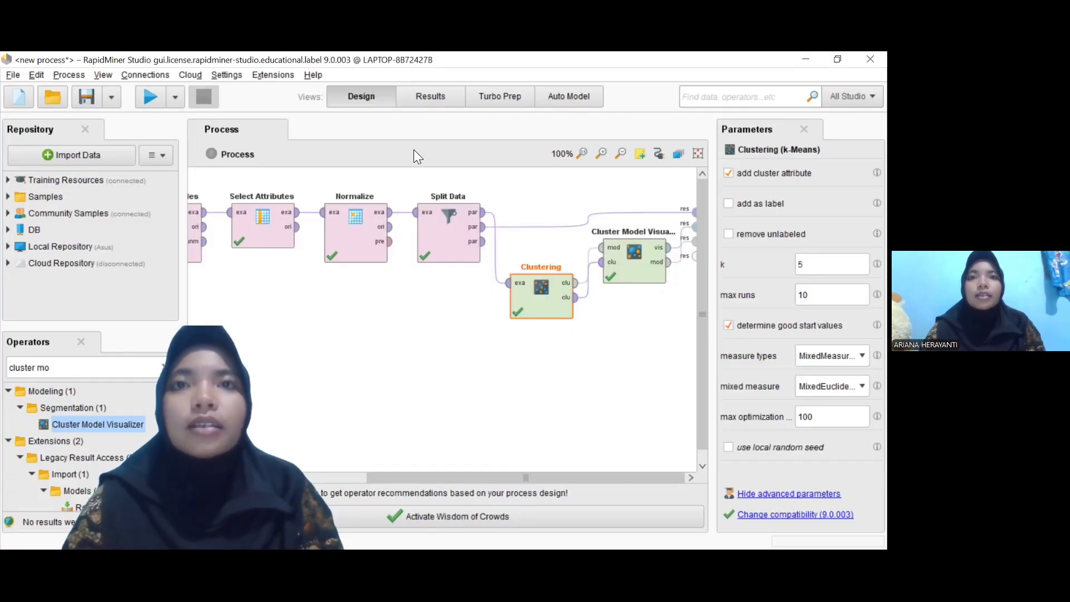
# Check the Split Data results' statistics and examine each cluster's size, average distance and attribute deviations in the Cluster Model Visualizer overview.
pyautogui.press('F11')
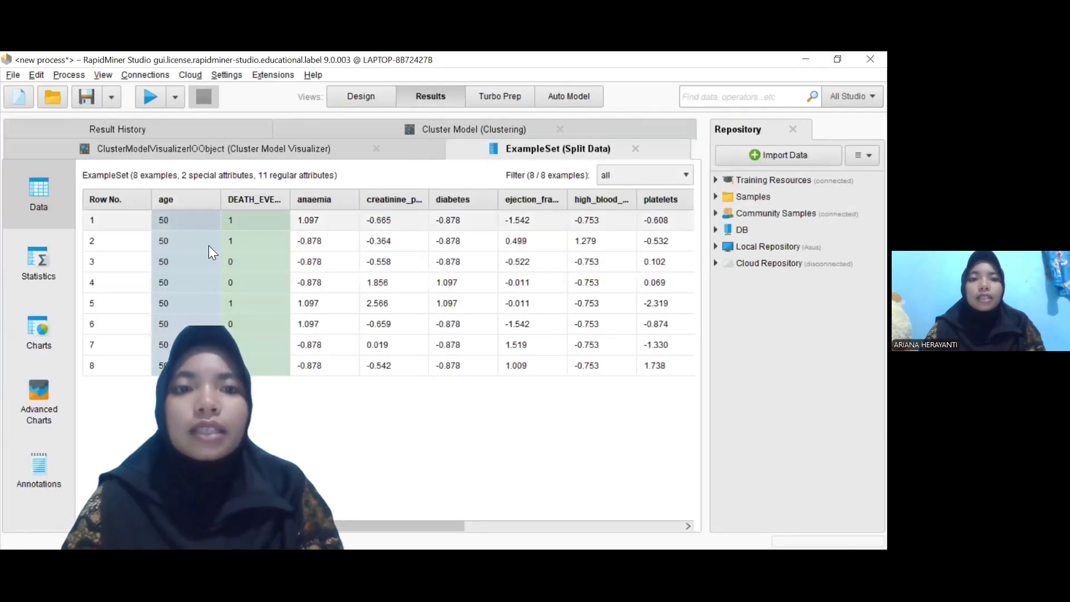
pyautogui.click(29, 266)
pyautogui.click(217, 148)
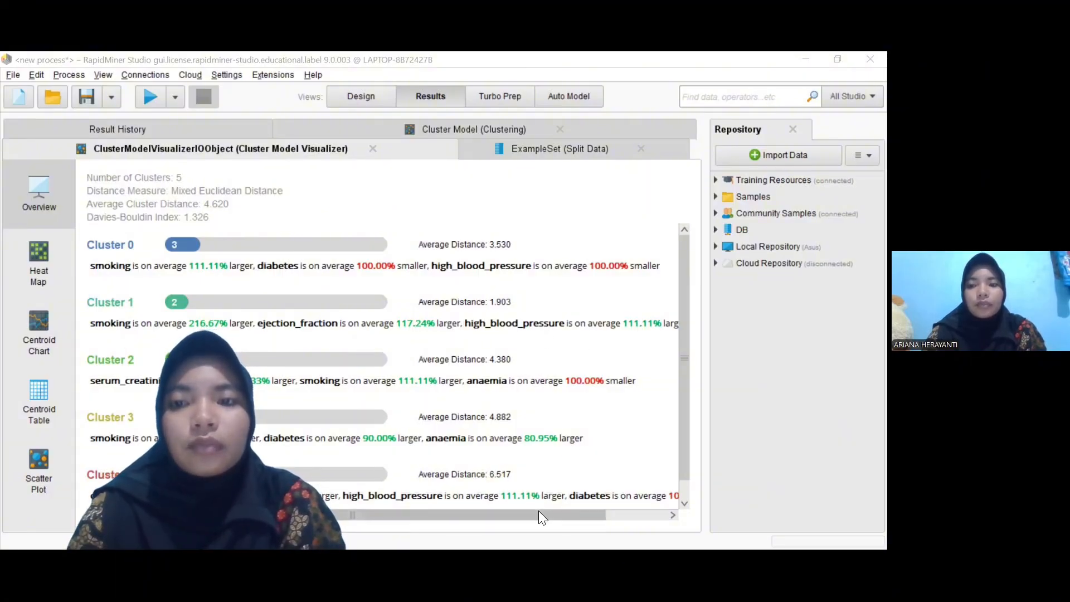
pyautogui.moveTo(538, 510); pyautogui.dragTo(582, 507)
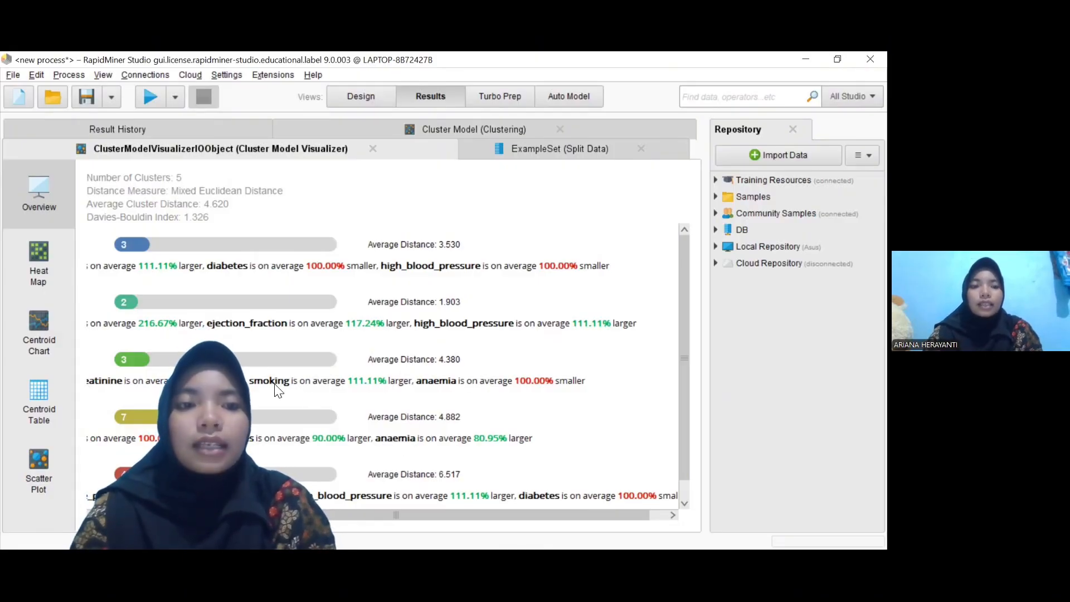
pyautogui.hscroll(-3, 379, 368)
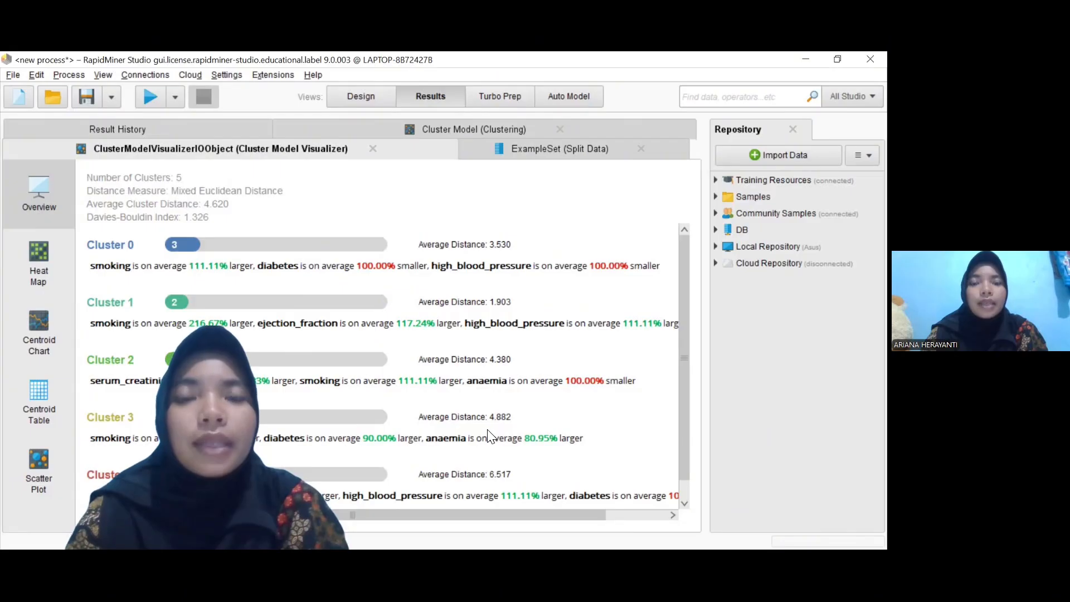
pyautogui.scroll(-1, 331, 473)
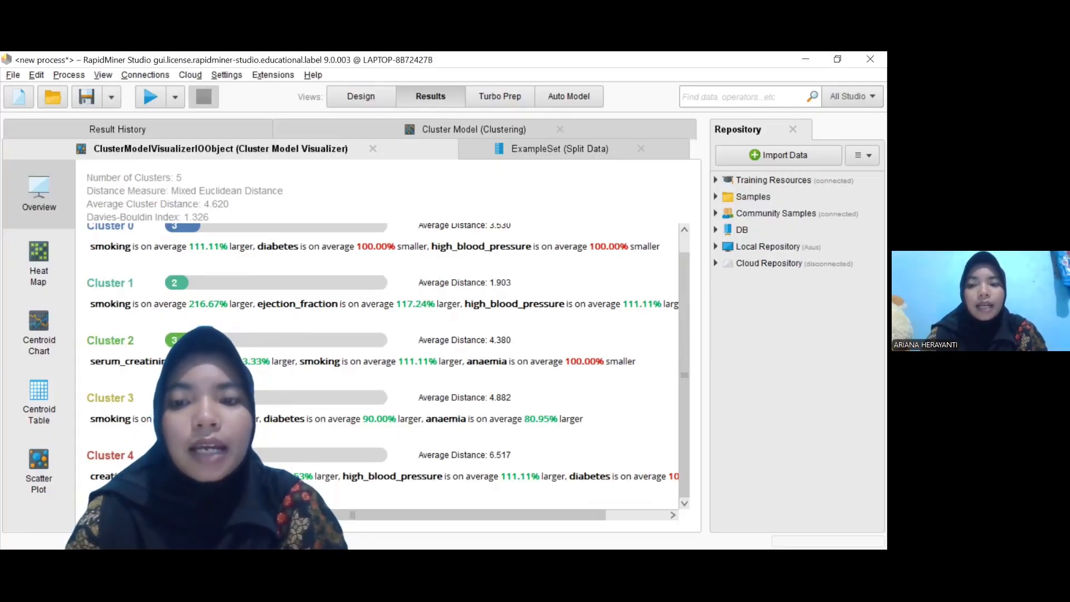
pyautogui.moveTo(569, 515); pyautogui.dragTo(635, 513)
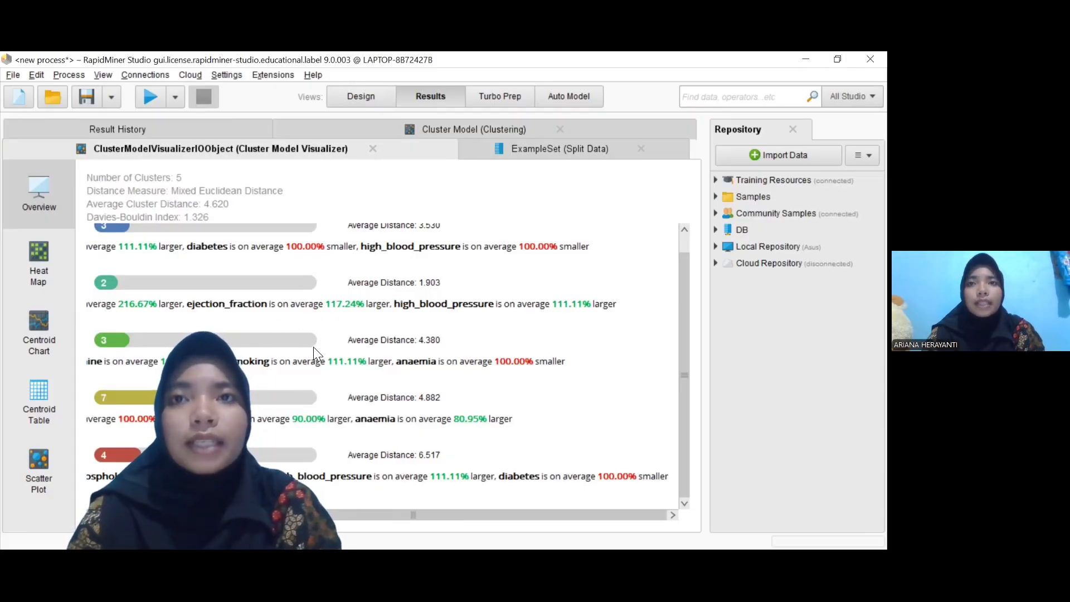
pyautogui.moveTo(295, 342)
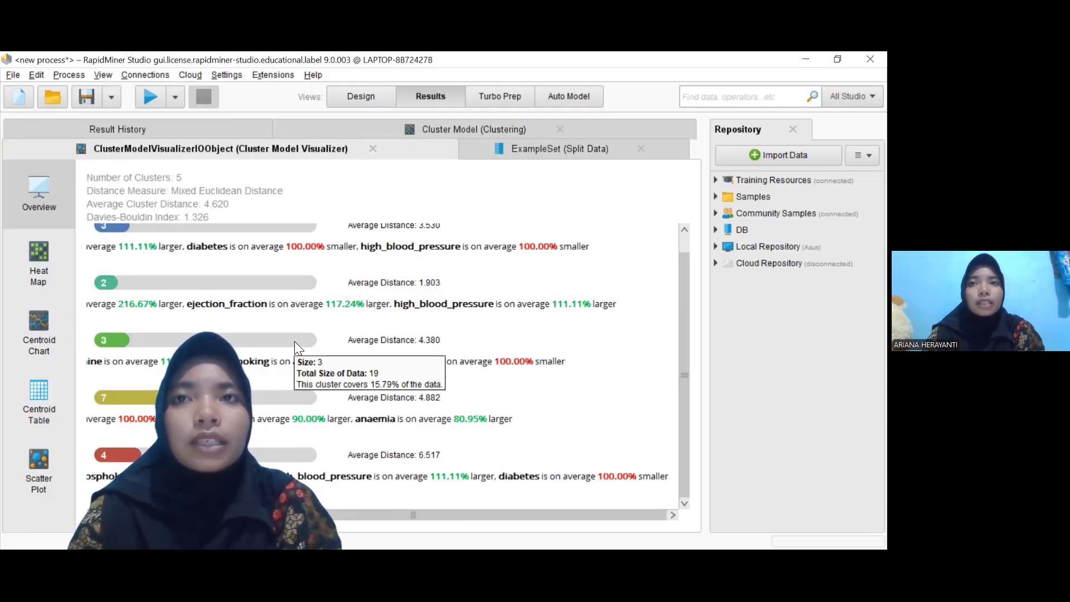